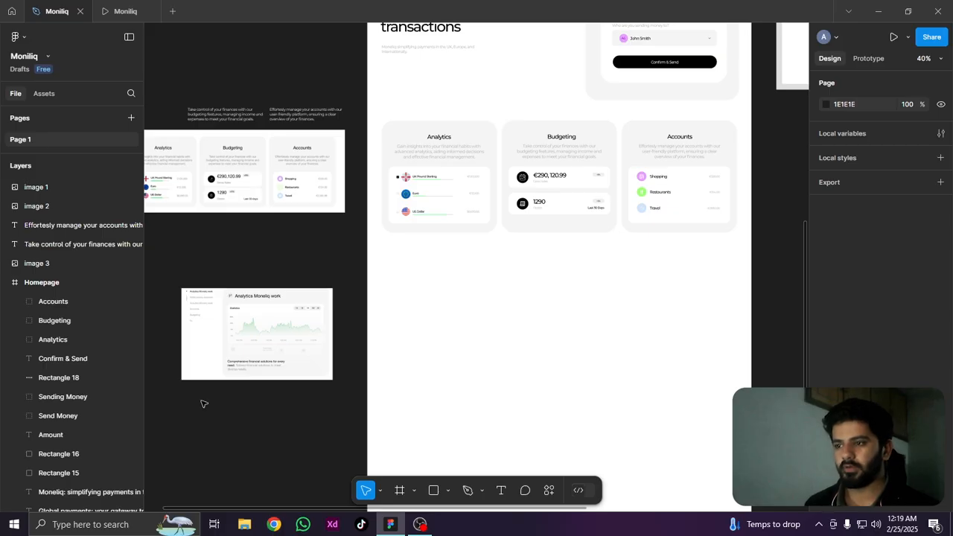
Examine the analytics reference image: its side list, statistics chart, faded stat cards and caption text
scroll(204, 400, up, 5)
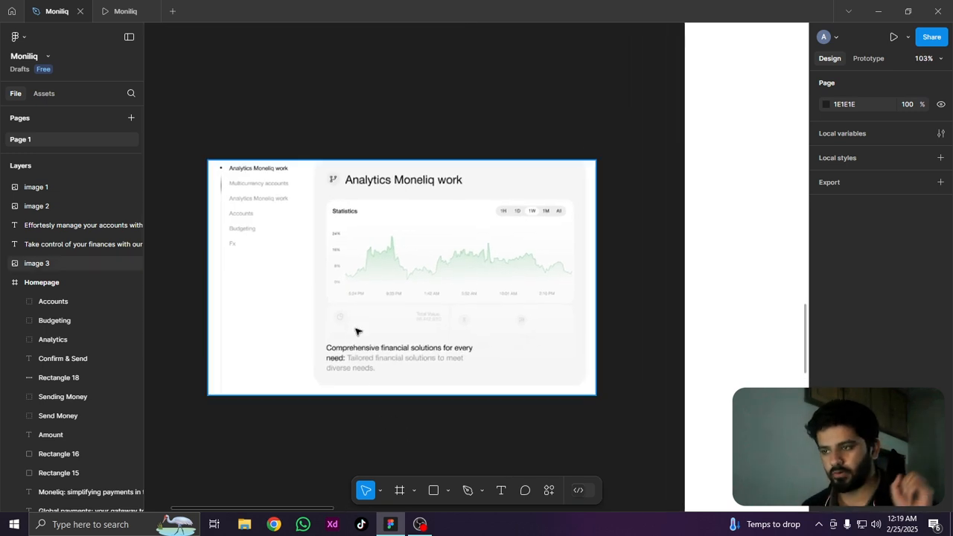
scroll(265, 216, up, 2)
drag(381, 265, 390, 198)
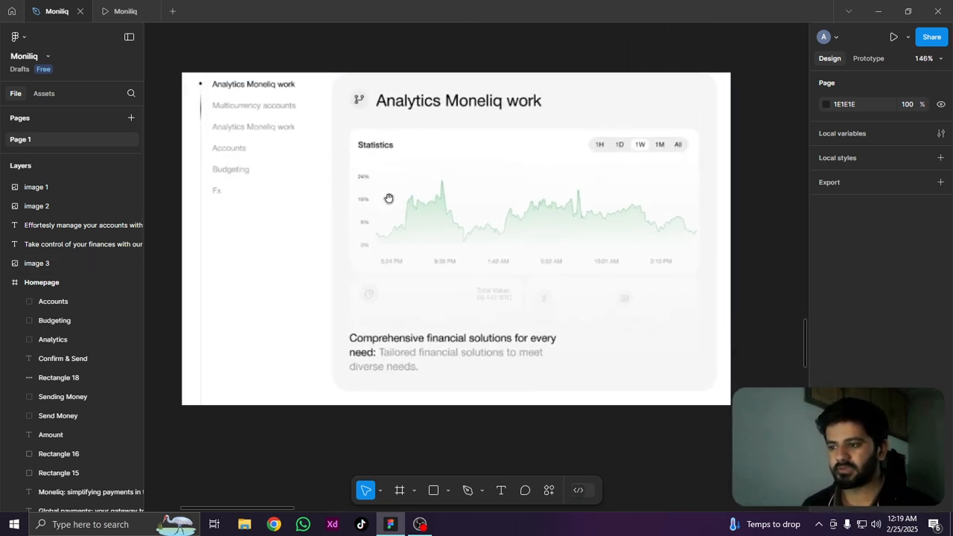
scroll(372, 200, up, 2)
scroll(447, 225, down, 1)
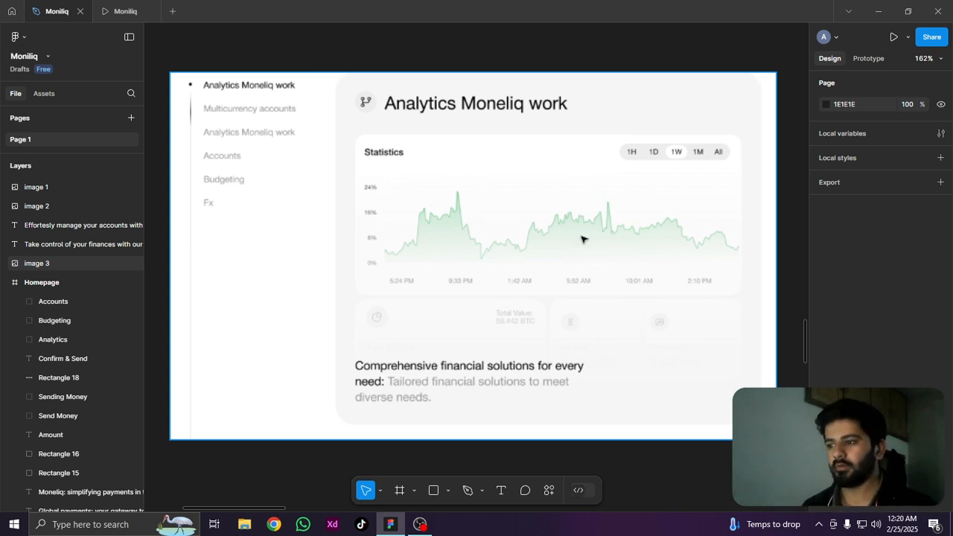
scroll(582, 239, down, 3)
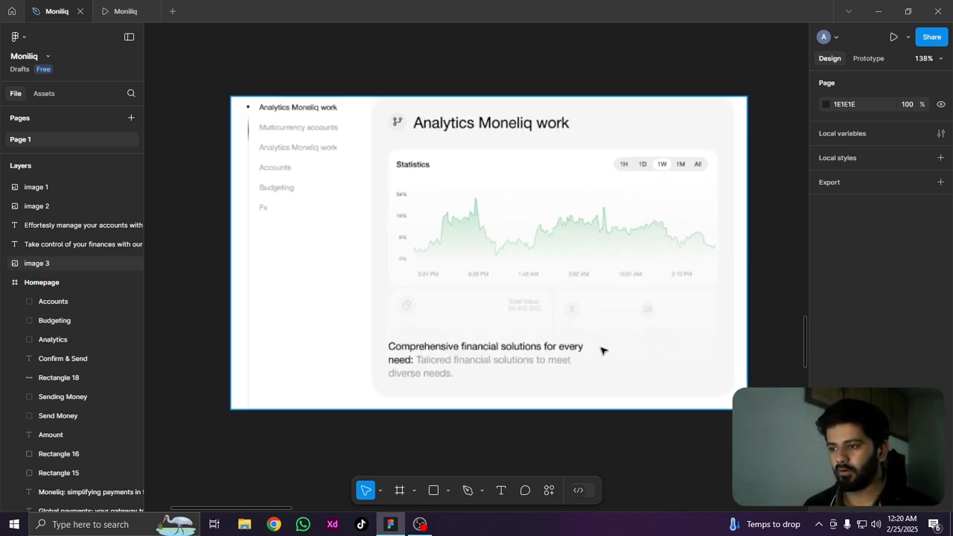
scroll(639, 324, up, 2)
scroll(639, 323, up, 3)
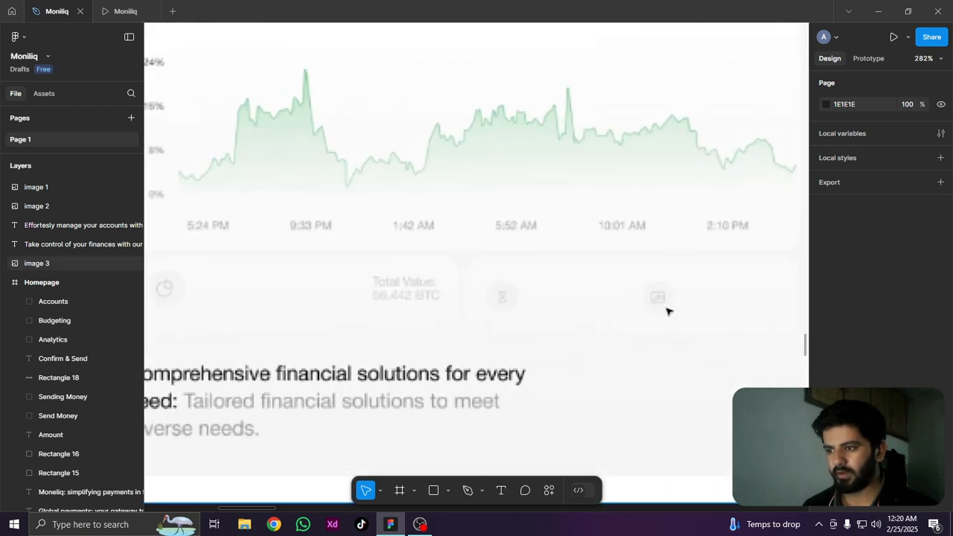
scroll(666, 310, down, 3)
scroll(666, 310, down, 3)
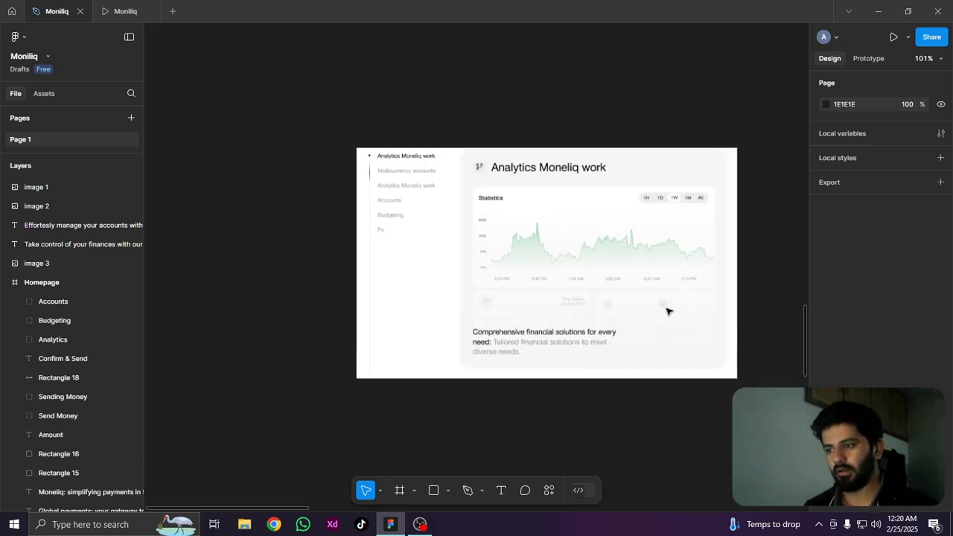
drag(764, 318, 474, 288)
scroll(410, 315, down, 5)
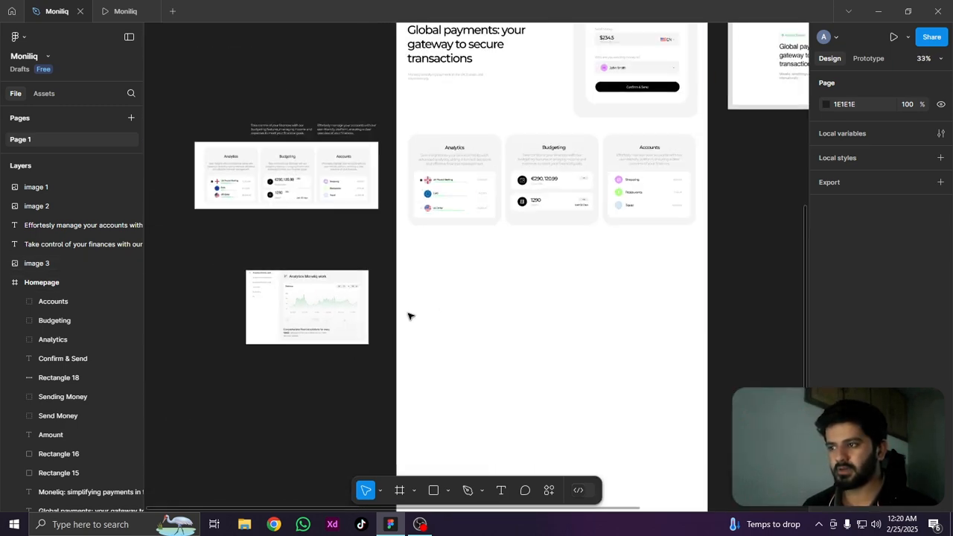
Show the 12-column layout grid on the Homepage frame and lower the opacity of its red column color
drag(623, 264, 569, 398)
scroll(569, 398, up, 5)
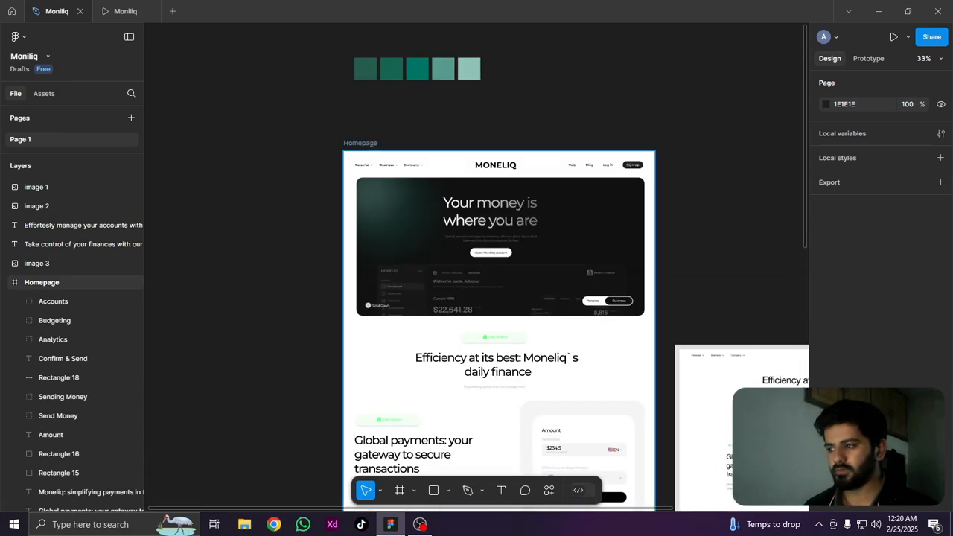
click(42, 282)
scroll(879, 224, down, 4)
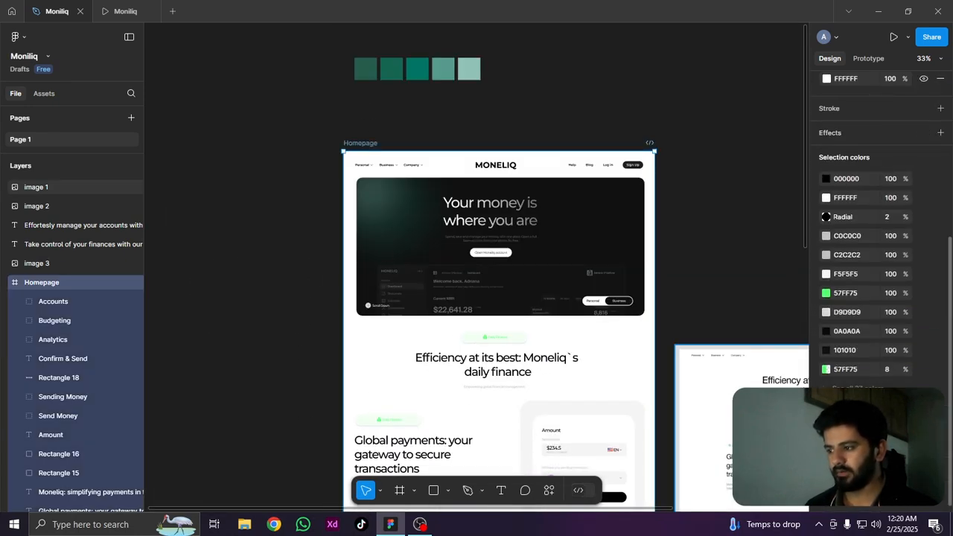
key(ctrl+shift+4)
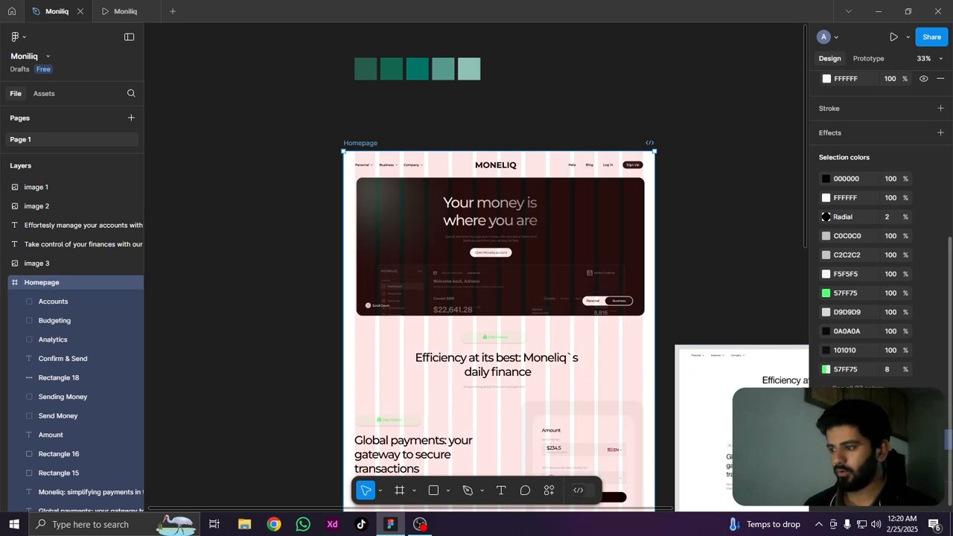
click(827, 439)
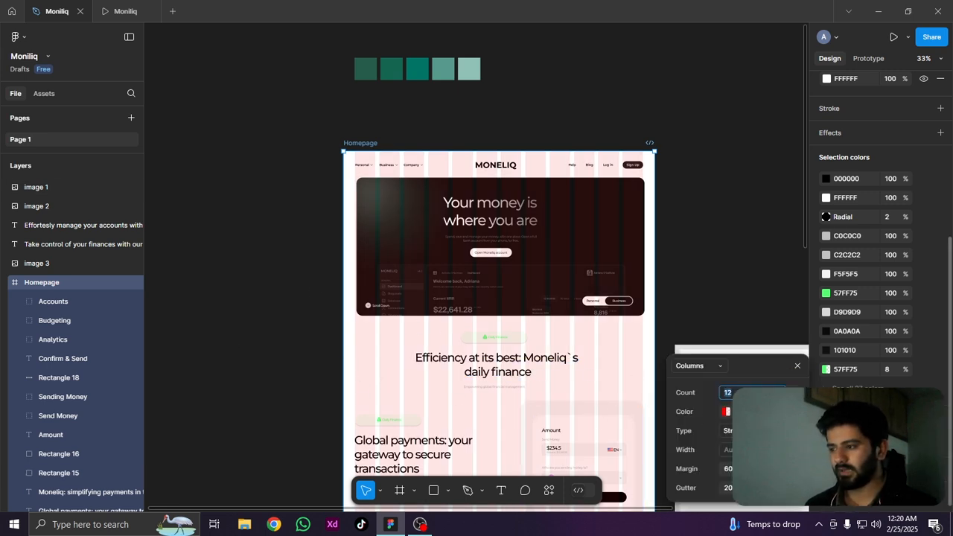
key(Tab)
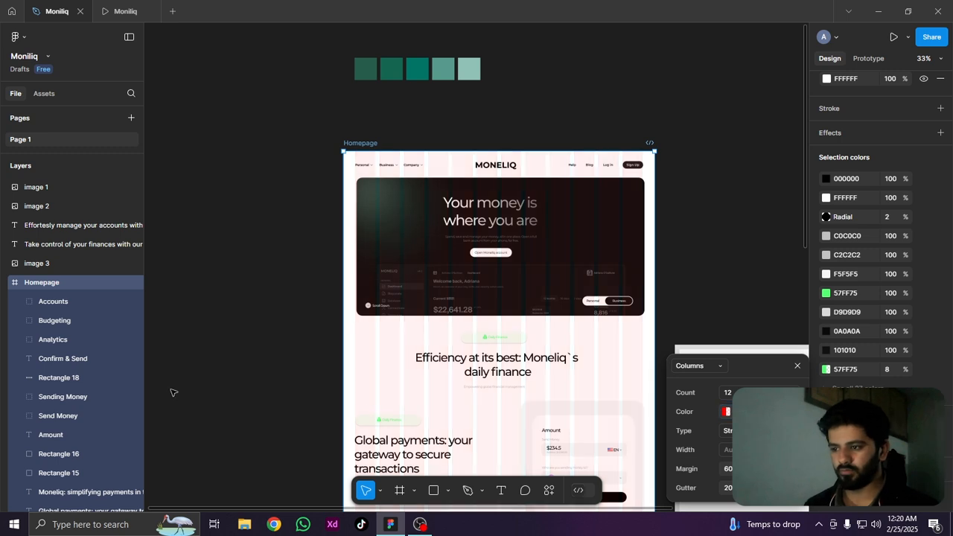
click(312, 400)
Reduce the opacity of the Homepage column grid's color further so the columns appear fainter
drag(311, 400, 340, 96)
drag(364, 351, 368, 185)
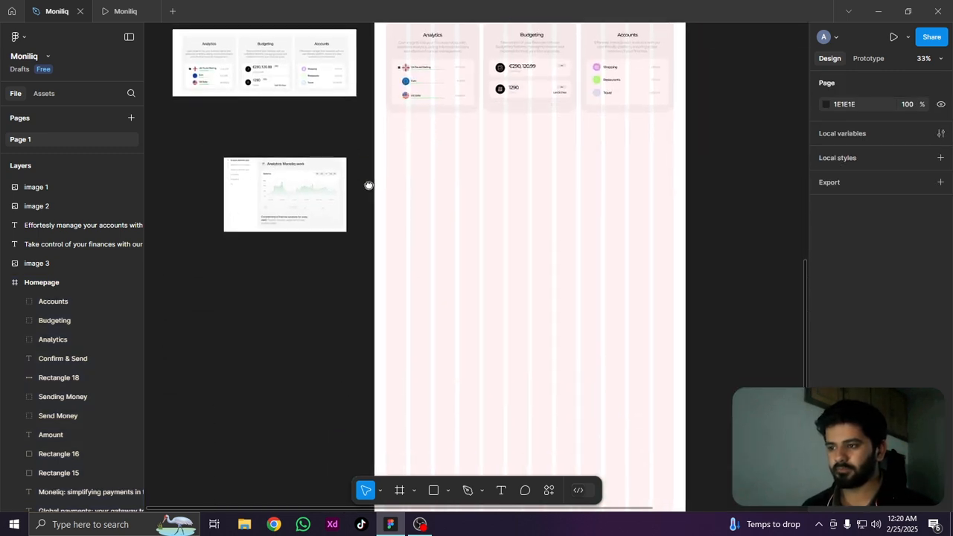
scroll(411, 161, up, 5)
scroll(507, 345, down, 3)
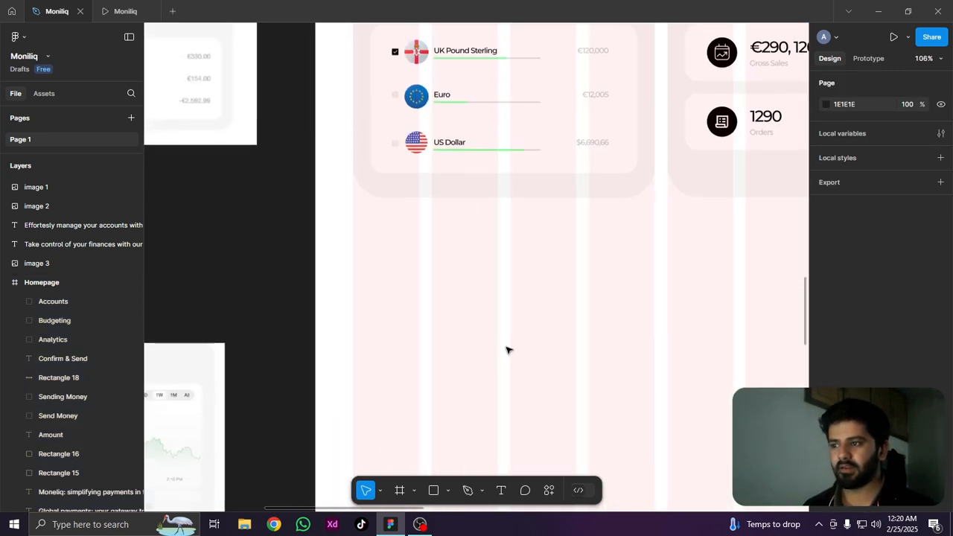
scroll(507, 350, down, 3)
scroll(507, 347, down, 6)
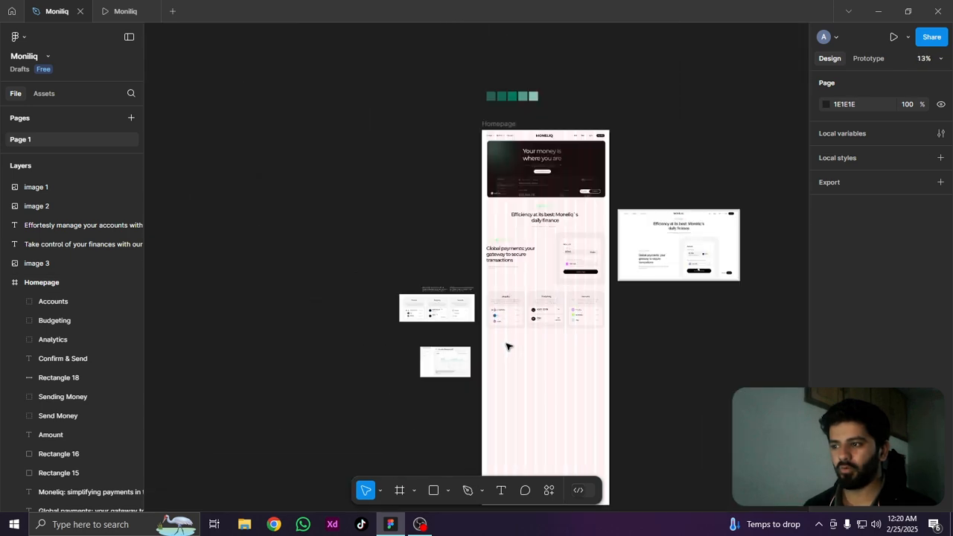
click(506, 131)
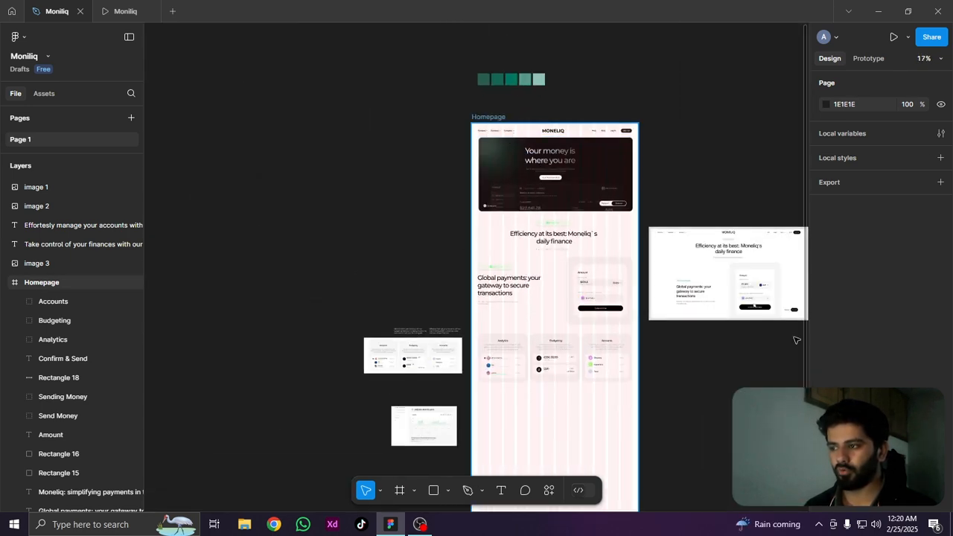
scroll(879, 223, down, 4)
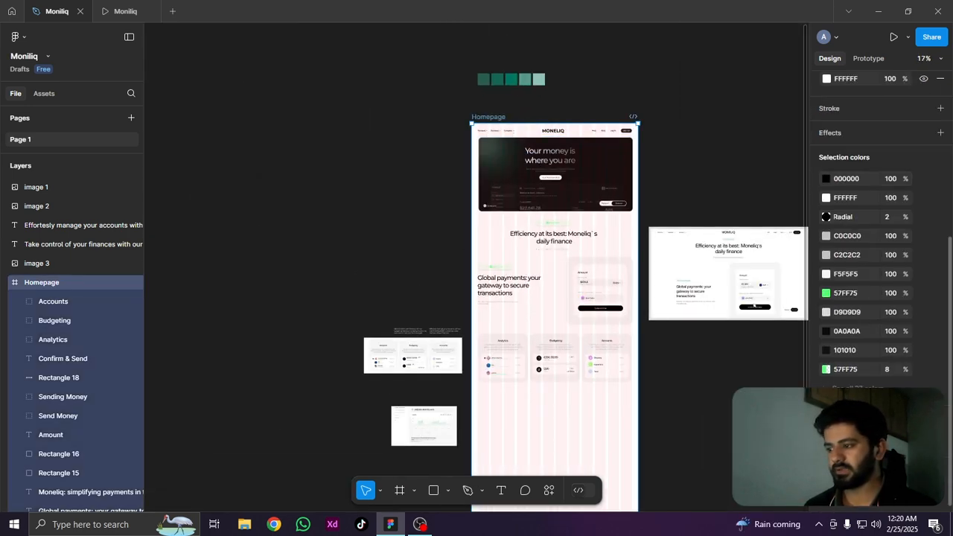
click(827, 434)
click(777, 411)
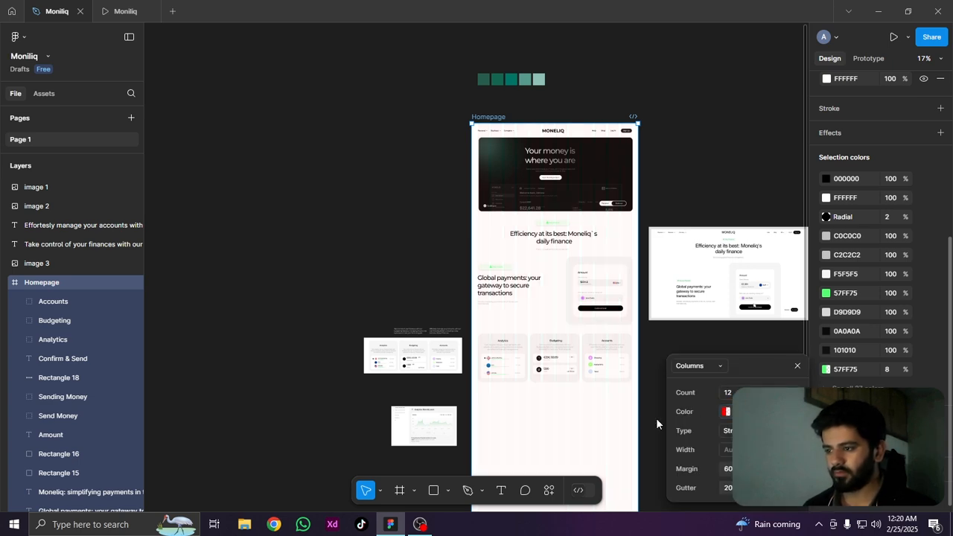
scroll(633, 420, up, 5)
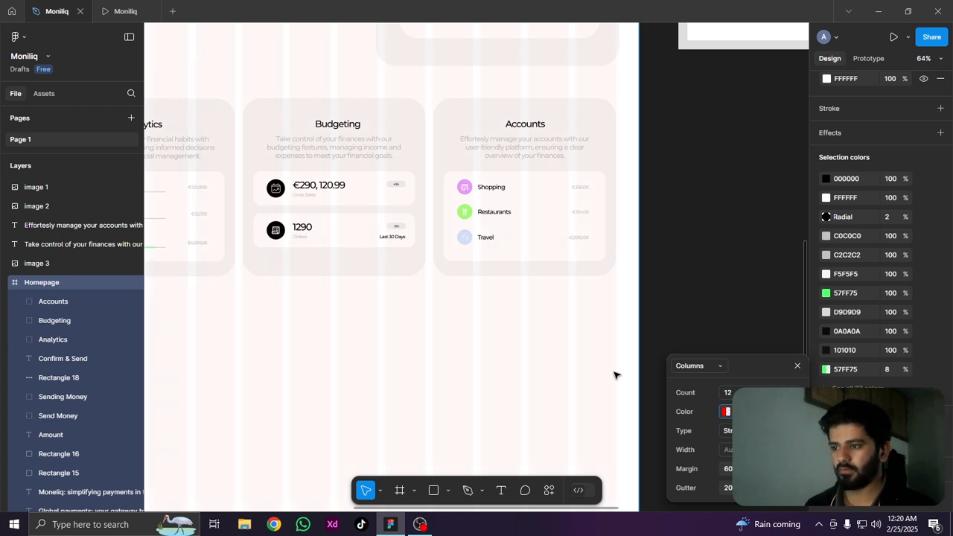
click(414, 347)
Activate the Rectangle tool for building the section beneath the three feature cards on the Homepage
drag(169, 432, 562, 264)
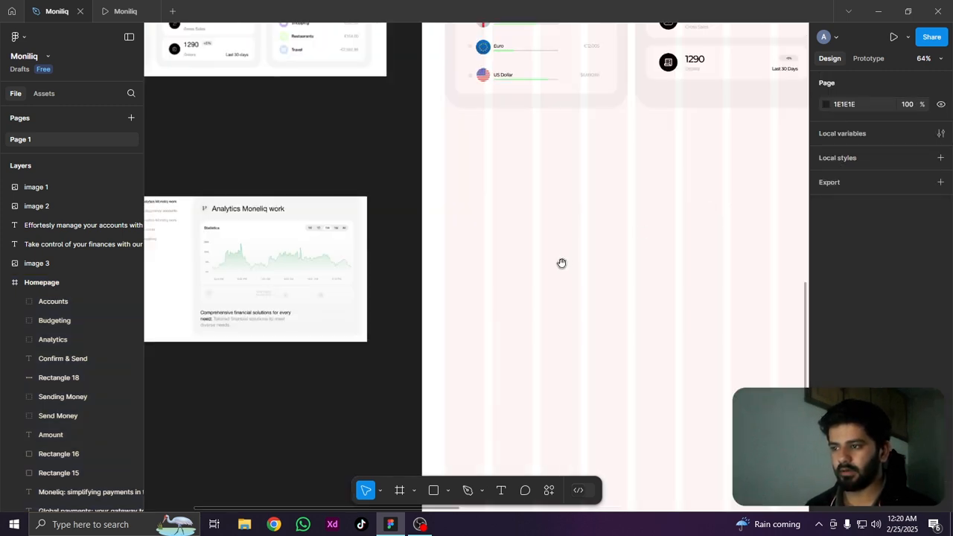
drag(579, 226, 483, 306)
drag(610, 272, 589, 335)
drag(458, 441, 555, 195)
drag(464, 270, 568, 334)
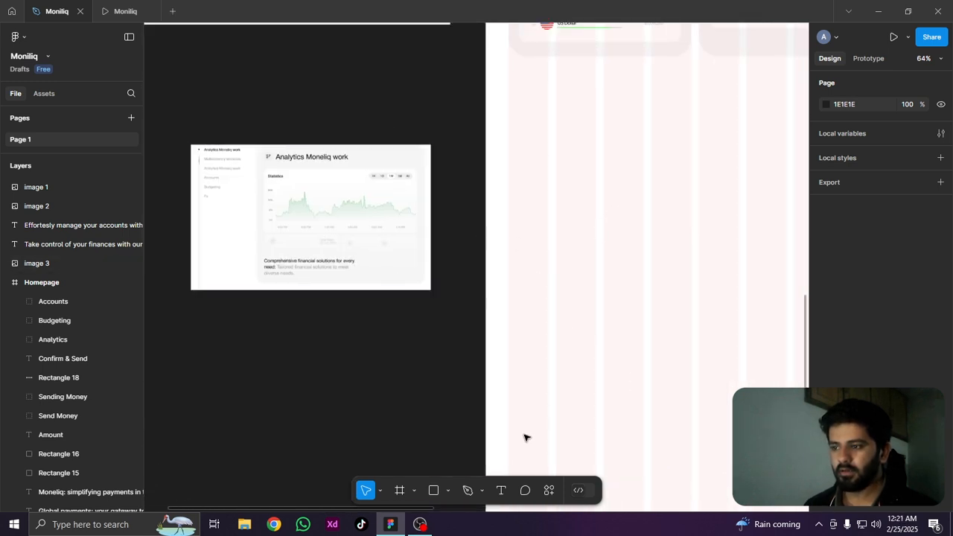
click(435, 492)
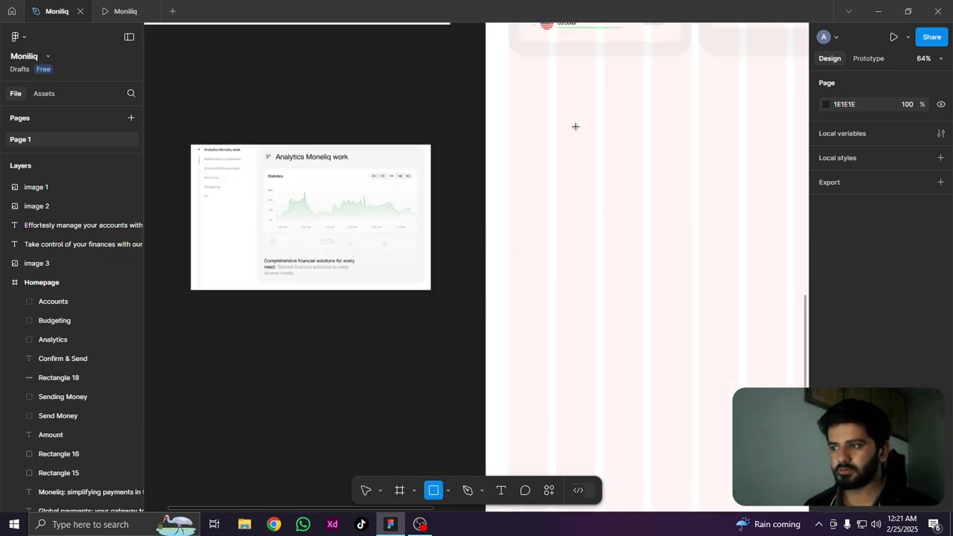
Compare the analytics reference's side list and chart card proportions with the empty grid area below the Homepage feature cards
scroll(179, 224, up, 3)
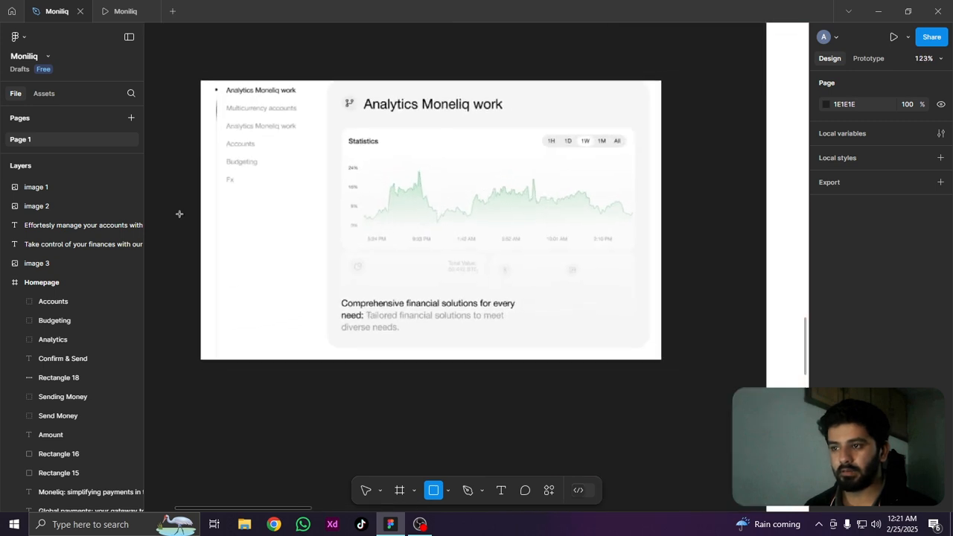
scroll(190, 219, down, 5)
drag(584, 185, 485, 236)
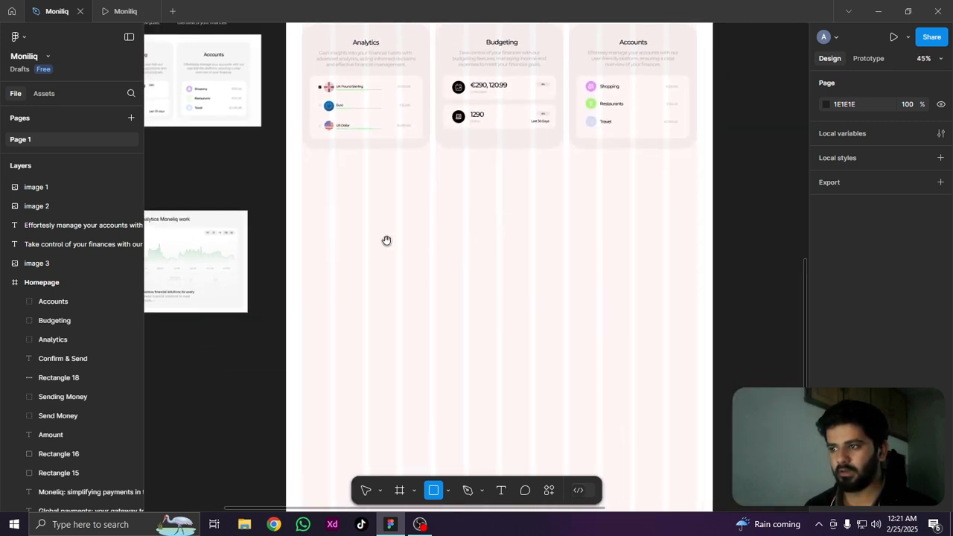
drag(387, 241, 476, 206)
scroll(508, 184, left, 3)
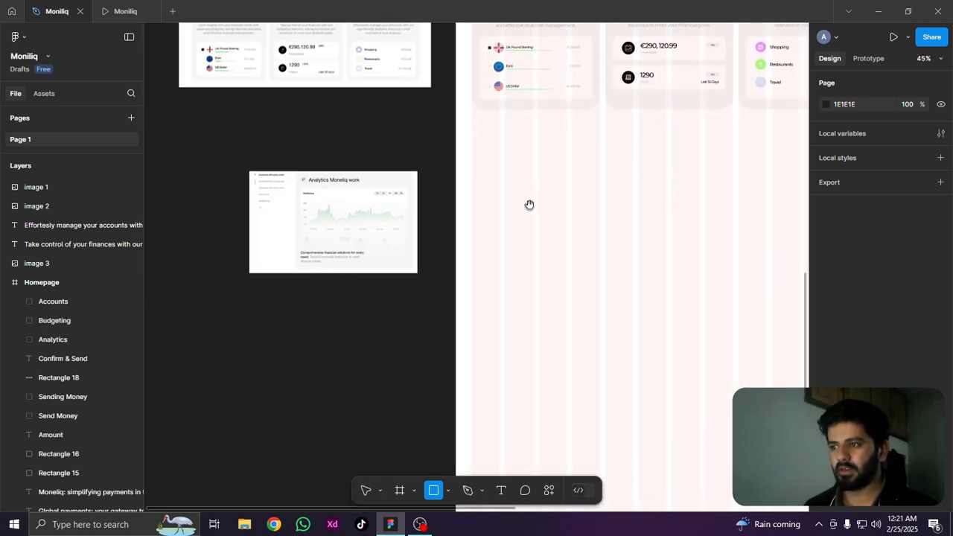
scroll(255, 186, up, 5)
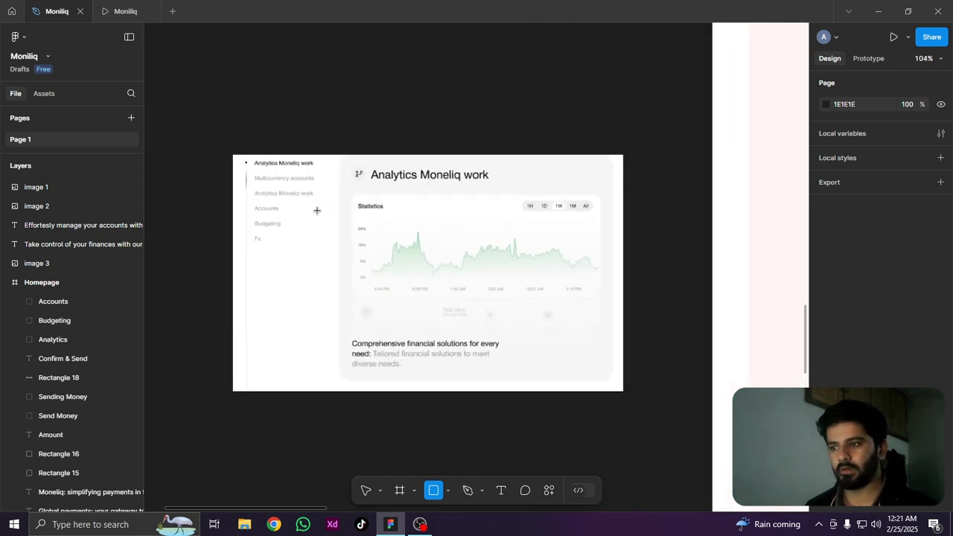
scroll(300, 231, down, 2)
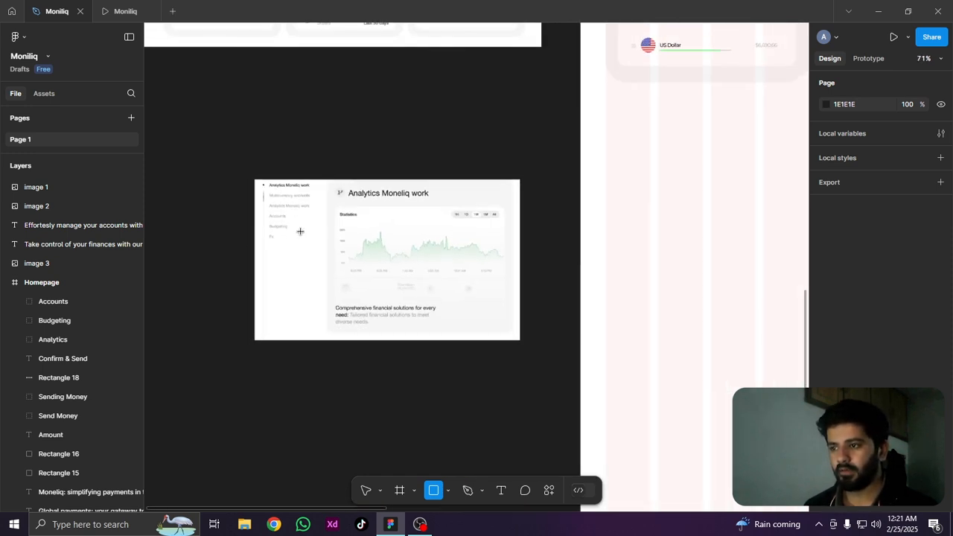
scroll(287, 270, up, 4)
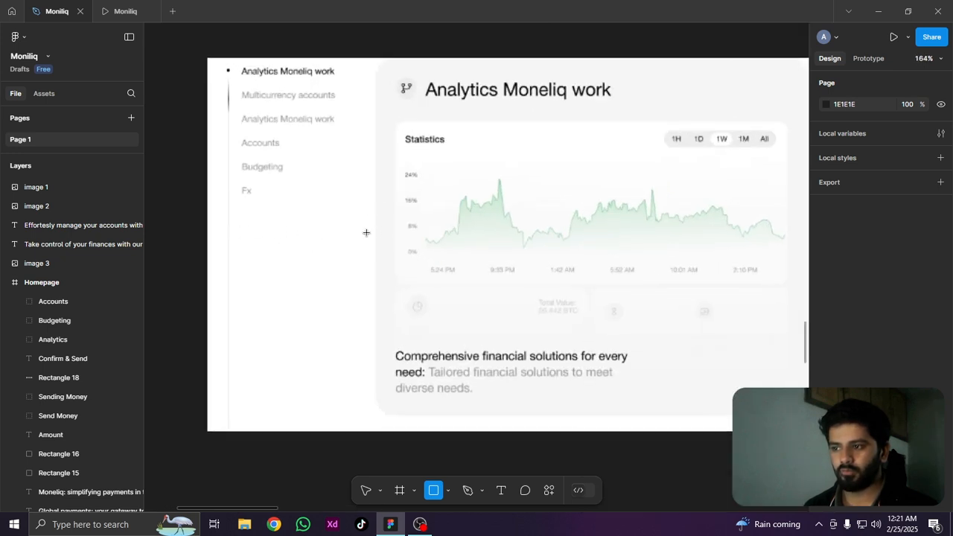
scroll(367, 233, down, 2)
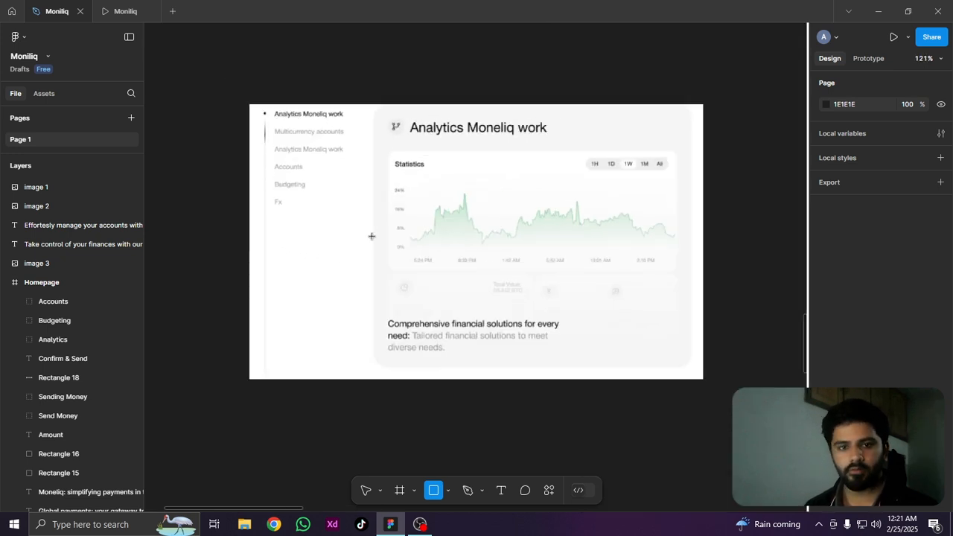
scroll(371, 236, down, 5)
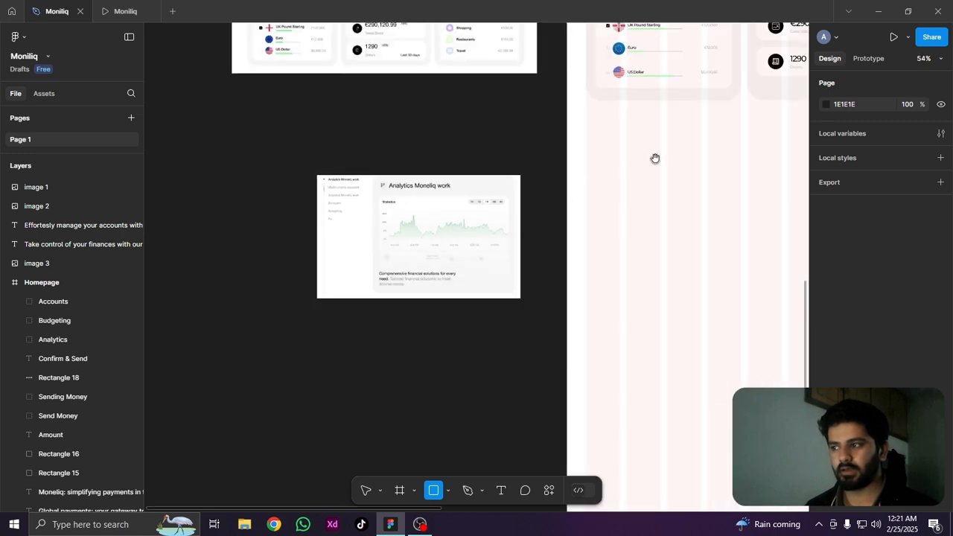
drag(655, 157, 471, 333)
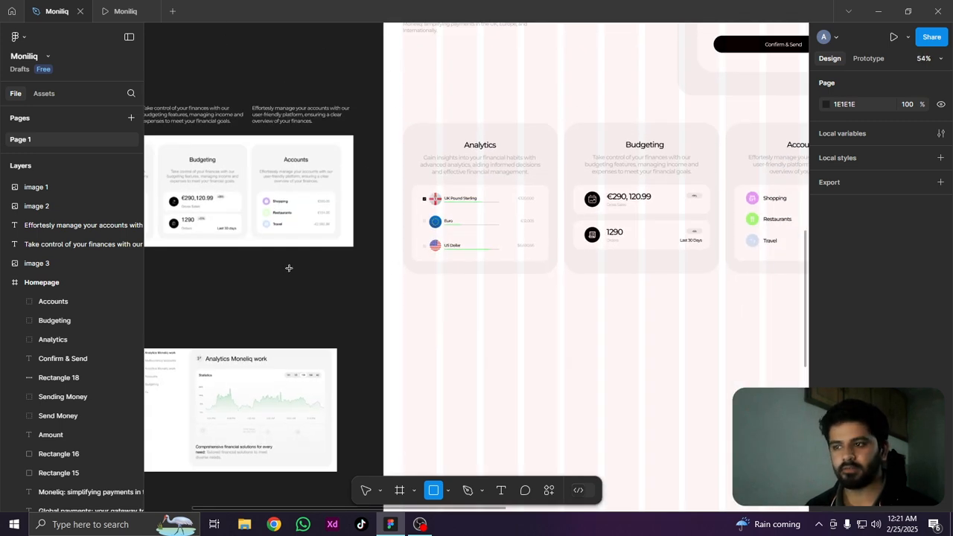
drag(394, 397, 522, 227)
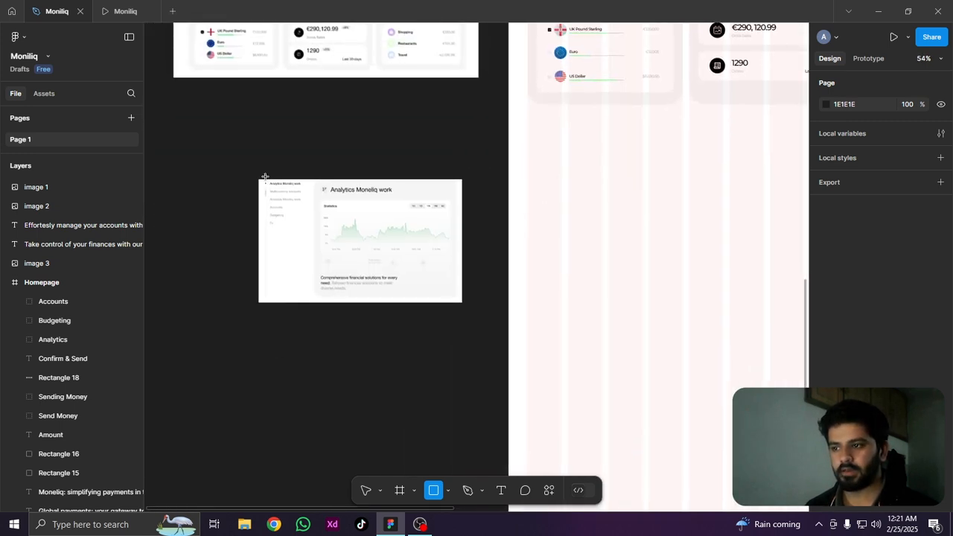
scroll(262, 195, up, 5)
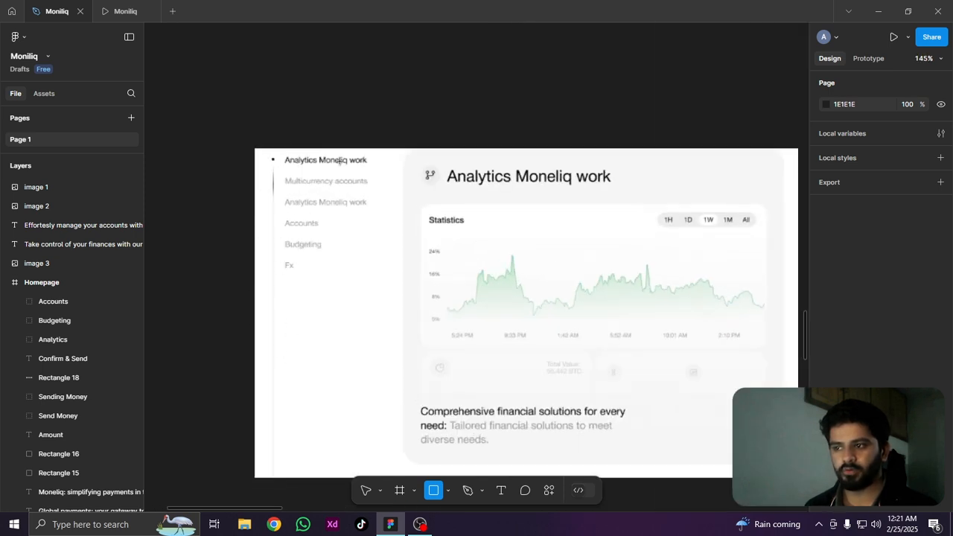
scroll(289, 311, down, 3)
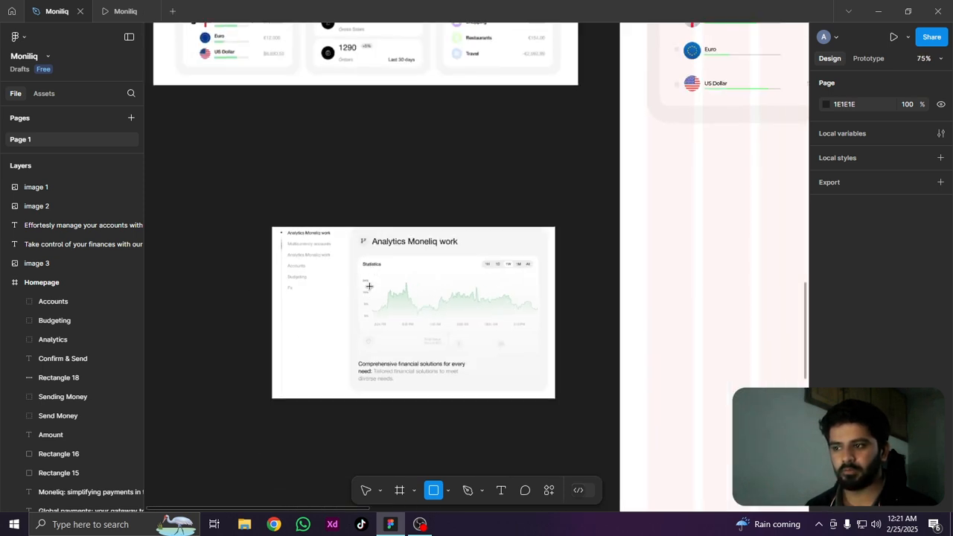
scroll(345, 199, up, 5)
scroll(328, 201, down, 8)
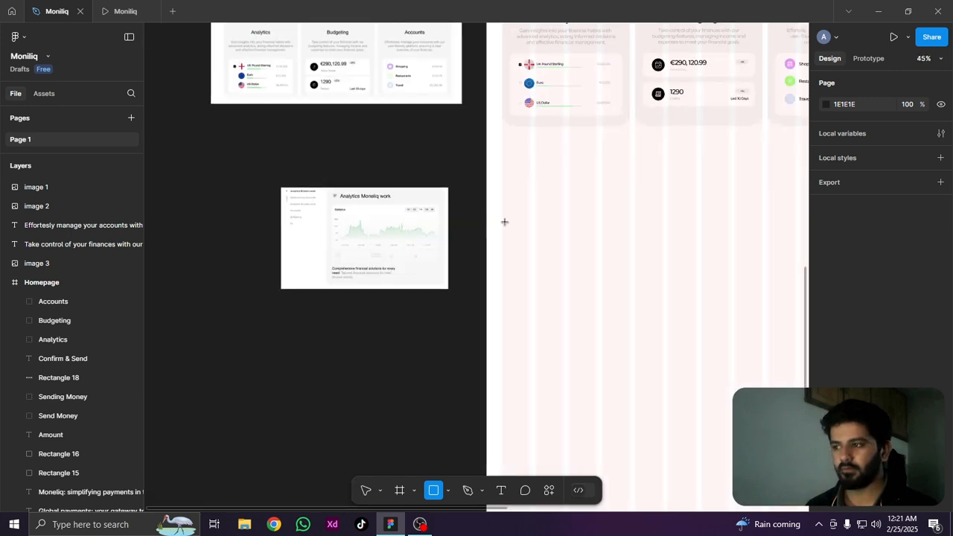
Draw a tall rectangle about 54 × 700 at the first grid column's outer edge, beneath the Analytics card on the Homepage
drag(583, 213, 449, 197)
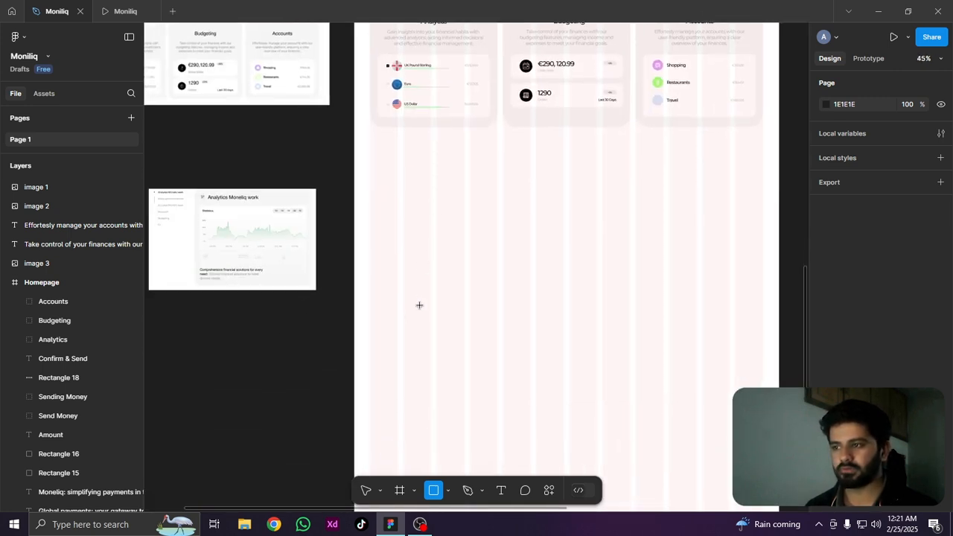
scroll(406, 318, up, 1)
drag(307, 297, 424, 294)
scroll(435, 225, up, 4)
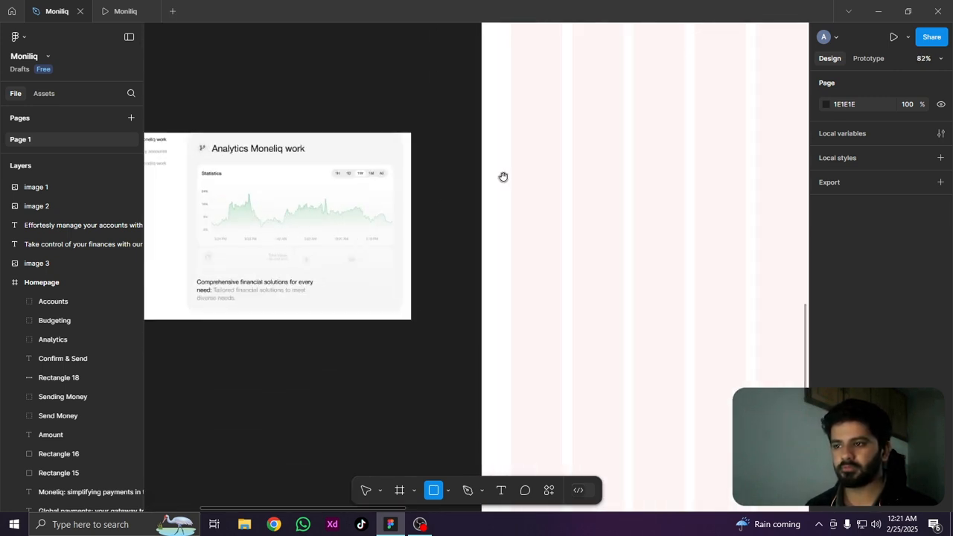
drag(503, 177, 569, 230)
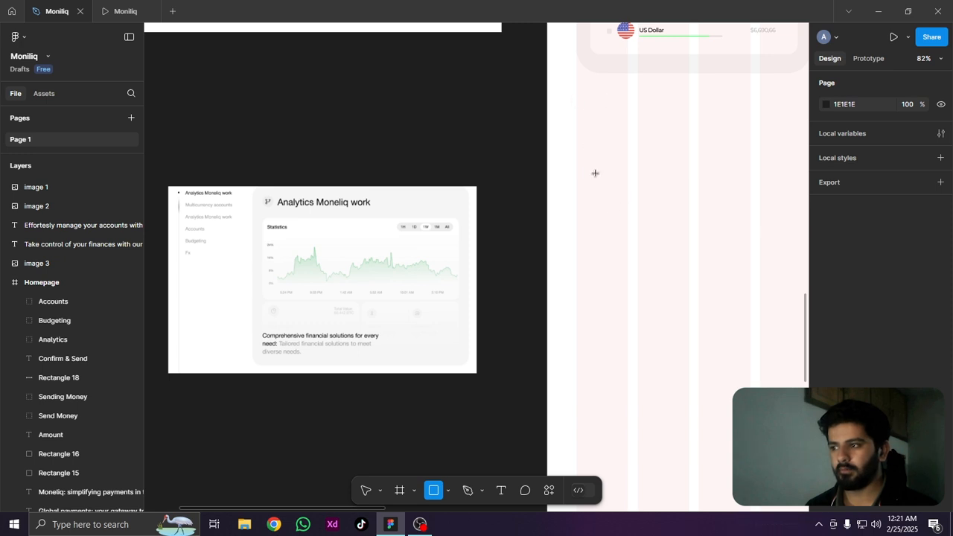
drag(574, 98, 604, 451)
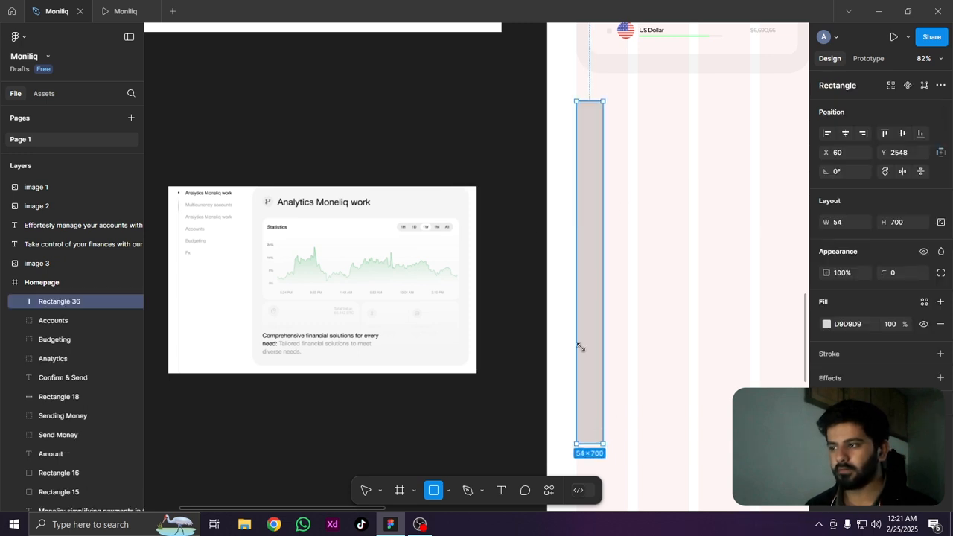
Set the new rectangle's width to 5 to make it a thin vertical bar
scroll(547, 238, down, 4)
drag(605, 338, 549, 191)
scroll(551, 191, up, 2)
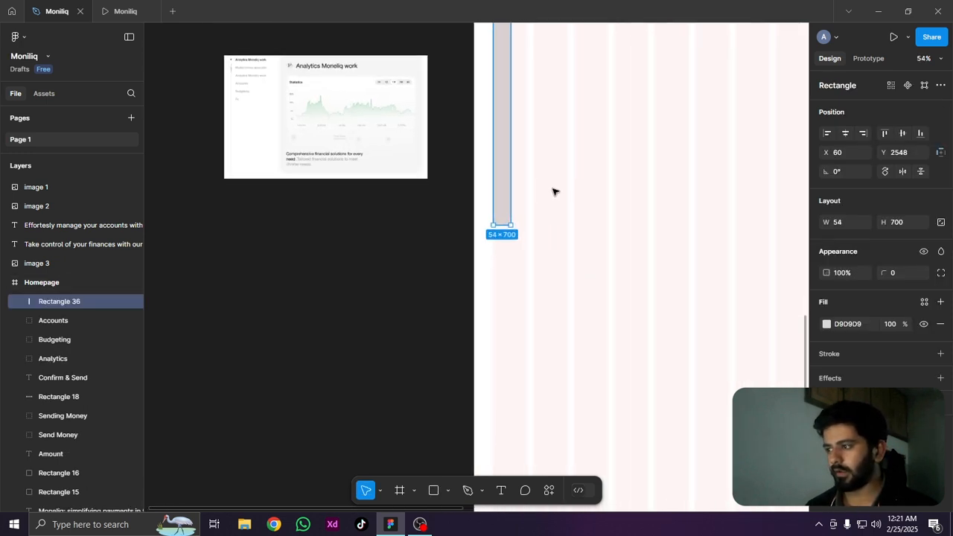
click(842, 222)
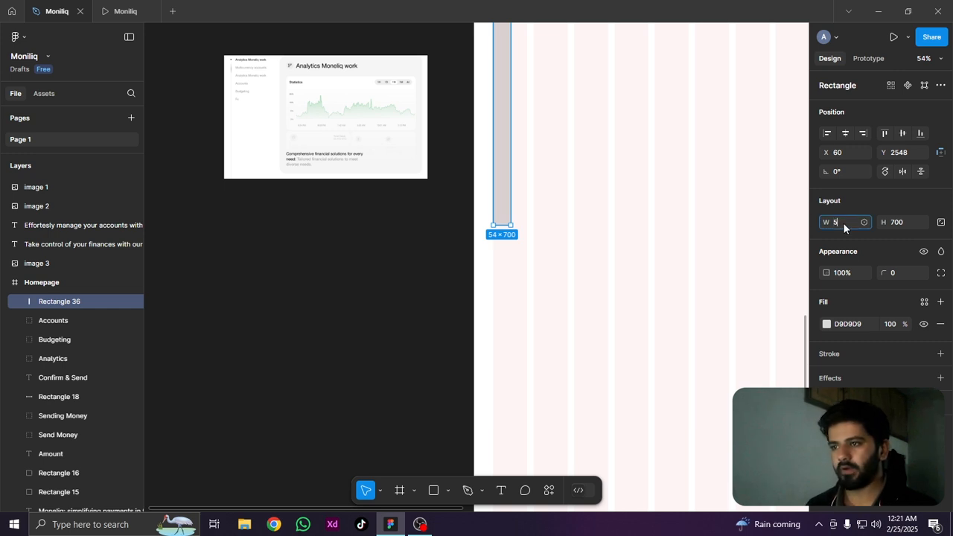
key(Return)
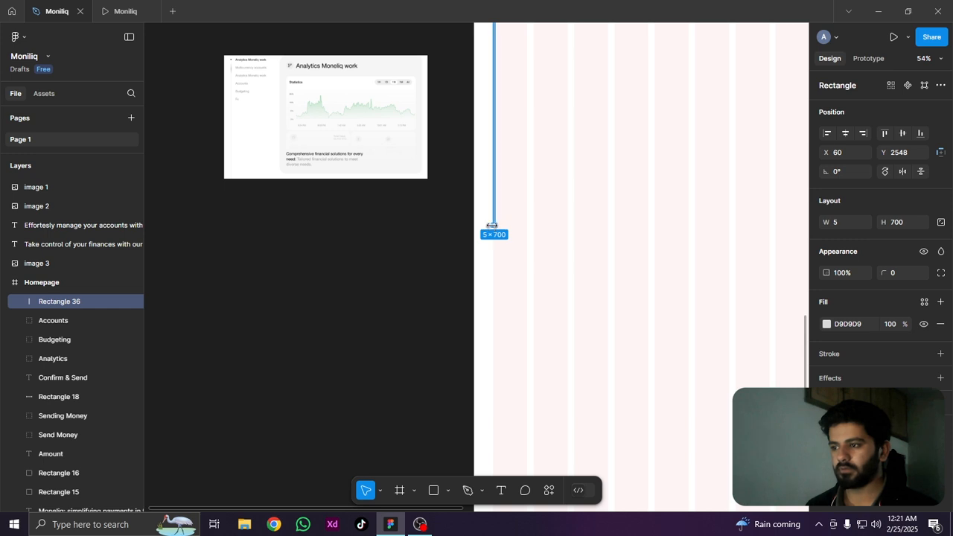
Extend the bar downward and lower its upper end to about Y 2642, giving a height of about 1073
drag(495, 281, 506, 381)
scroll(554, 297, up, 5)
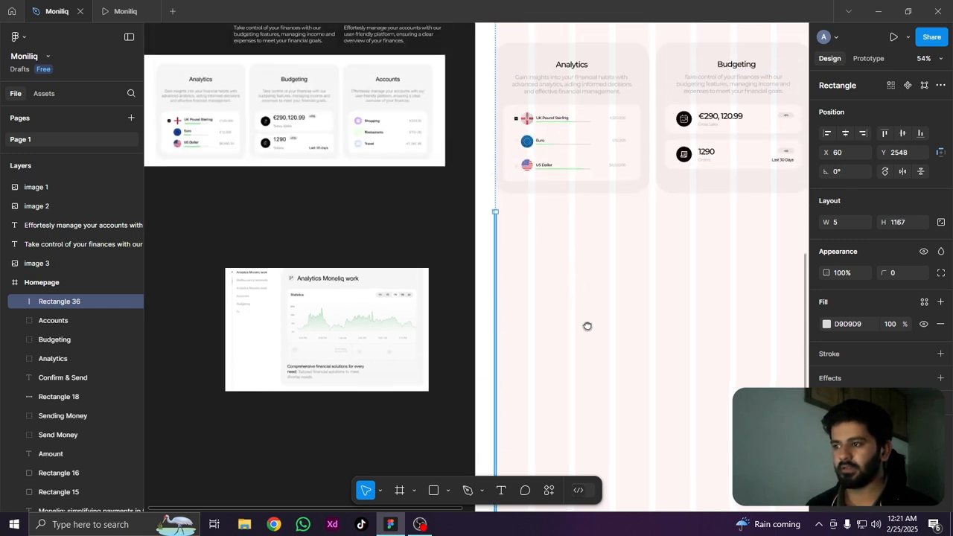
scroll(470, 317, up, 6)
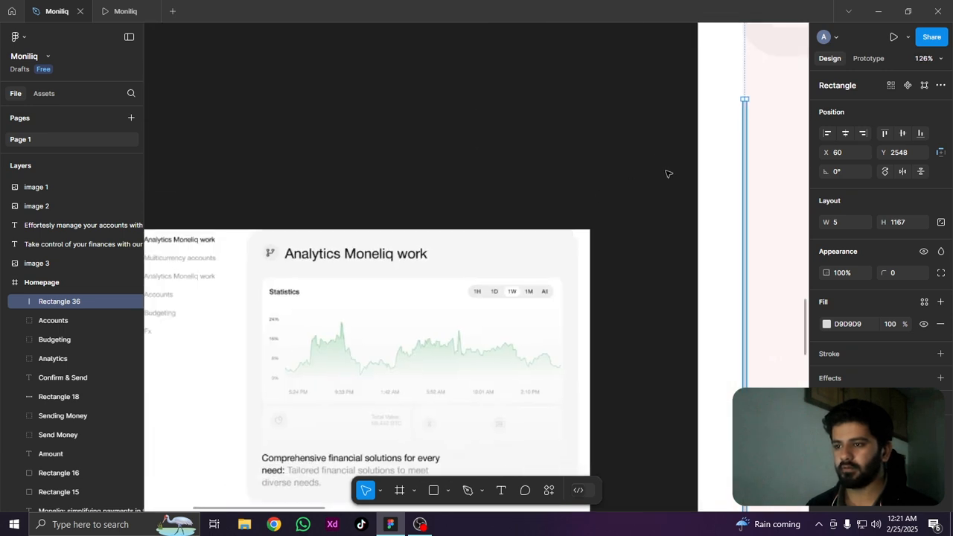
scroll(668, 173, down, 2)
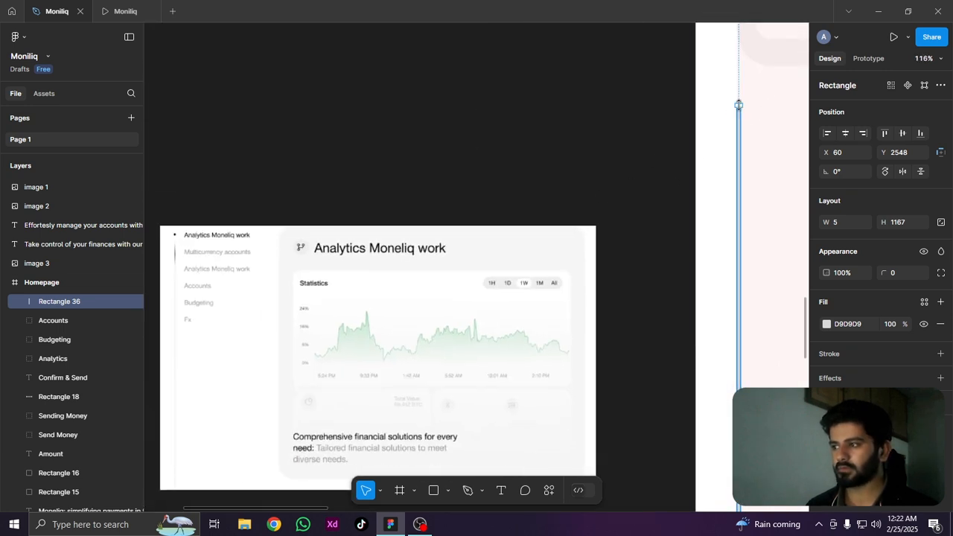
drag(739, 106, 739, 170)
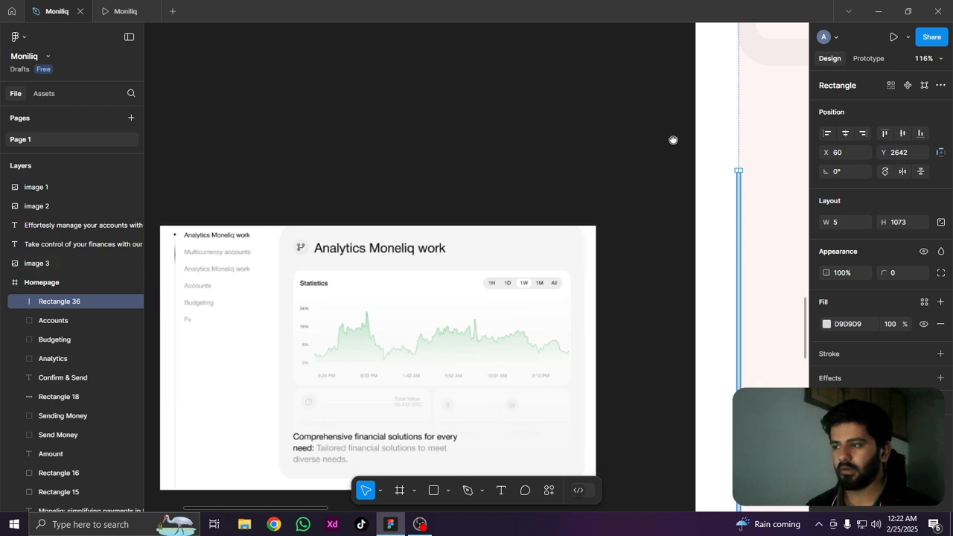
Draw a small circle about 6 × 6 just above the upper end of the vertical bar
drag(673, 140, 542, 196)
scroll(528, 208, up, 4)
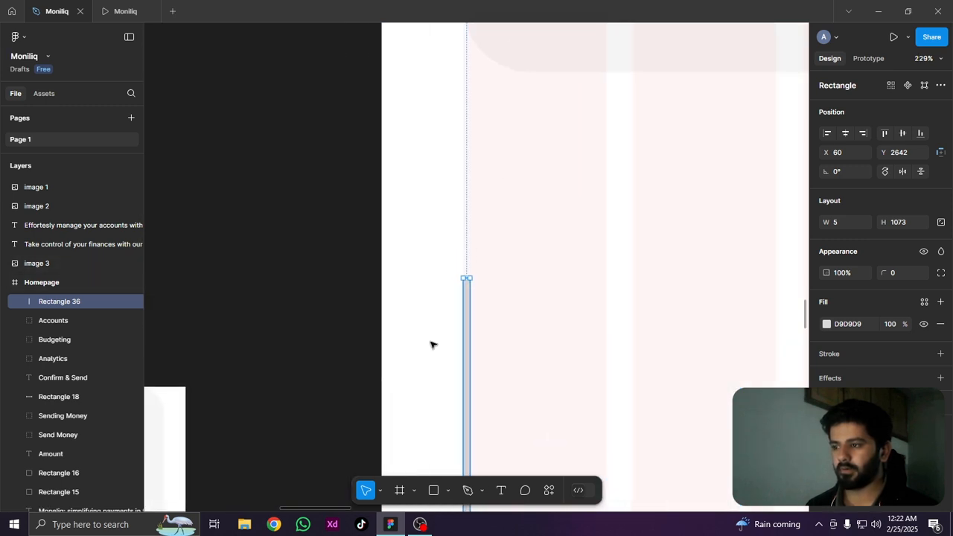
click(447, 491)
click(469, 420)
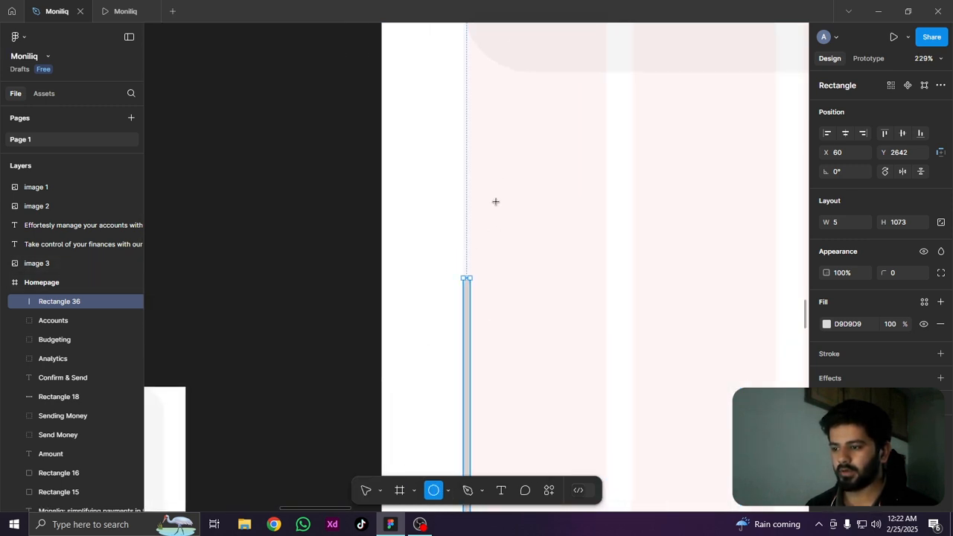
mouse_move(467, 250)
mouse_down()
mouse_move(480, 258)
mouse_move(462, 237)
mouse_move(441, 296)
mouse_up()
scroll(473, 258, up, 6)
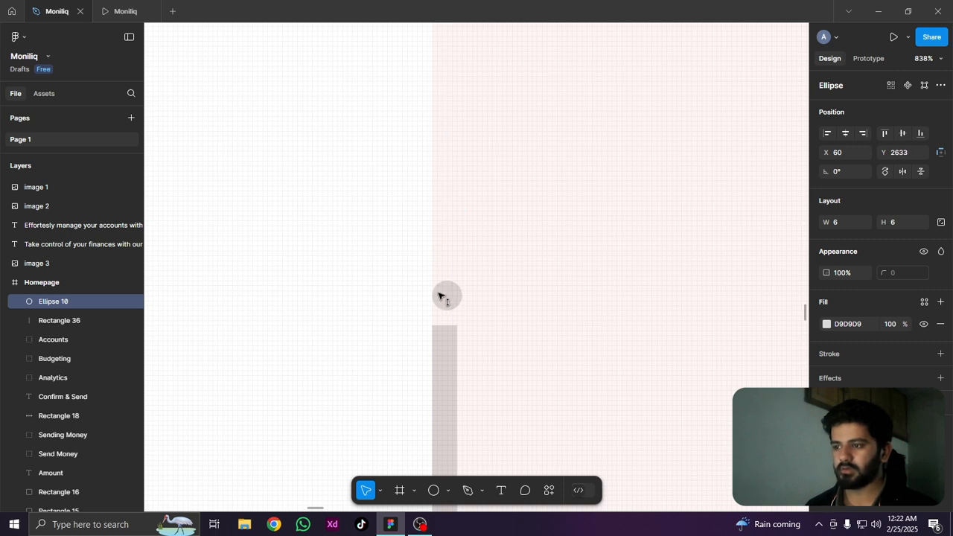
Try corner radii of 10 and 2 on the vertical bar
click(442, 357)
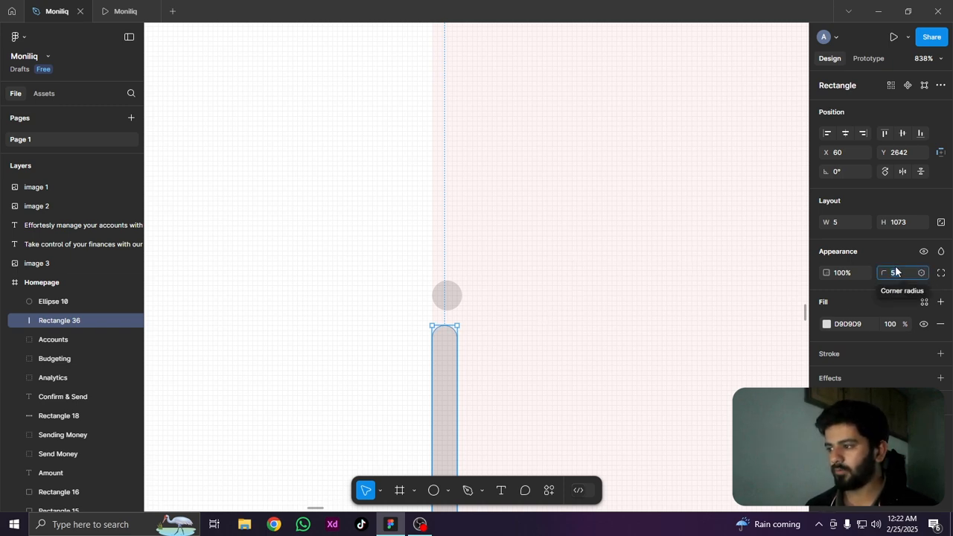
text(10)
key(Return)
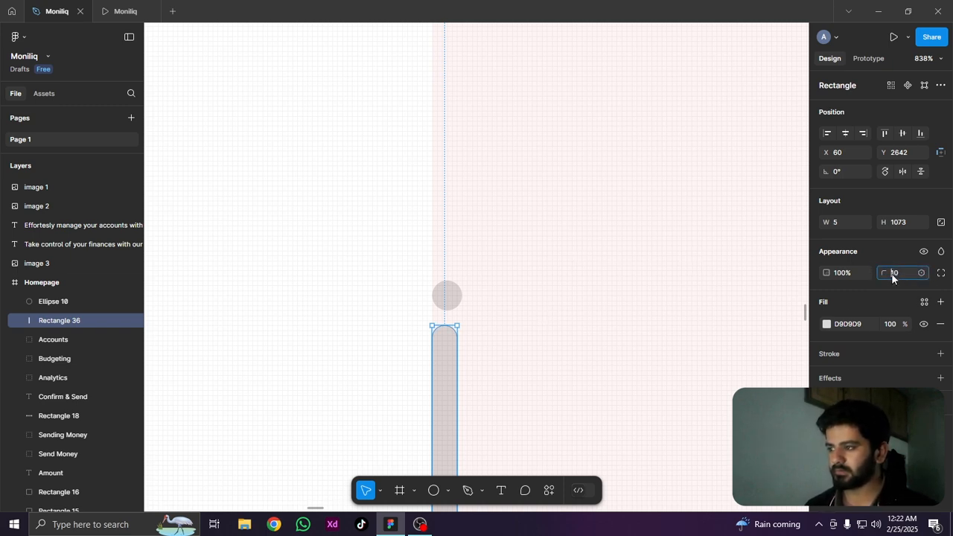
text(2)
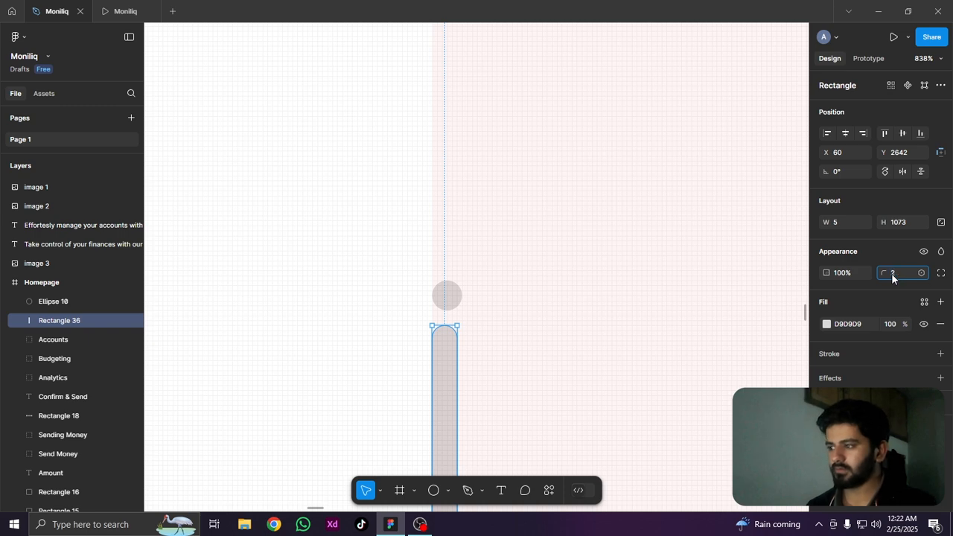
key(Return)
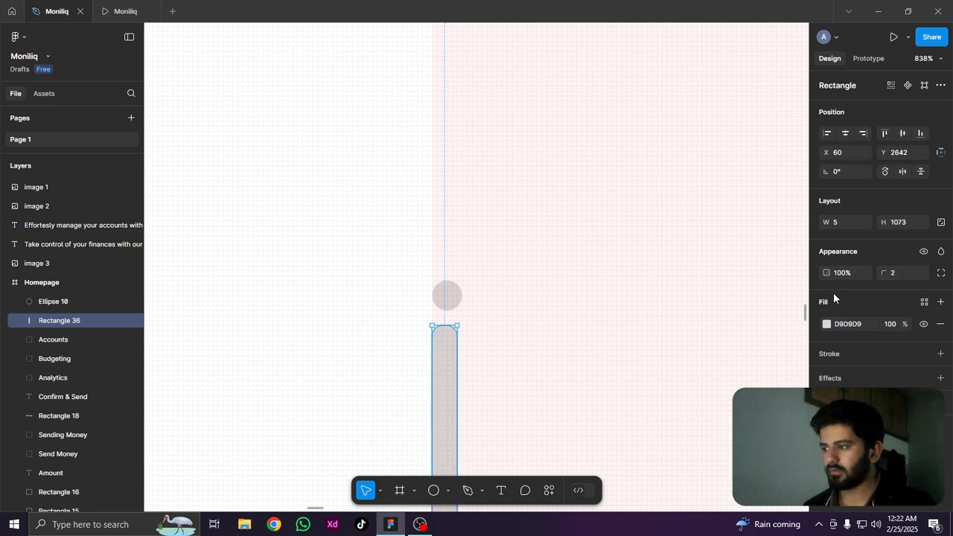
Reduce the vertical bar's corner radius to 1
click(538, 354)
click(442, 366)
scroll(443, 365, up, 10)
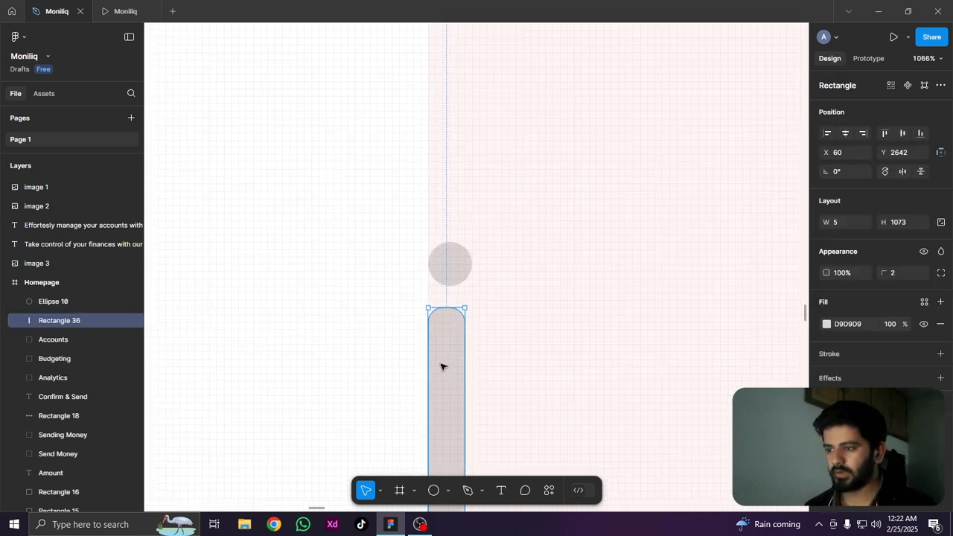
mouse_move(453, 255)
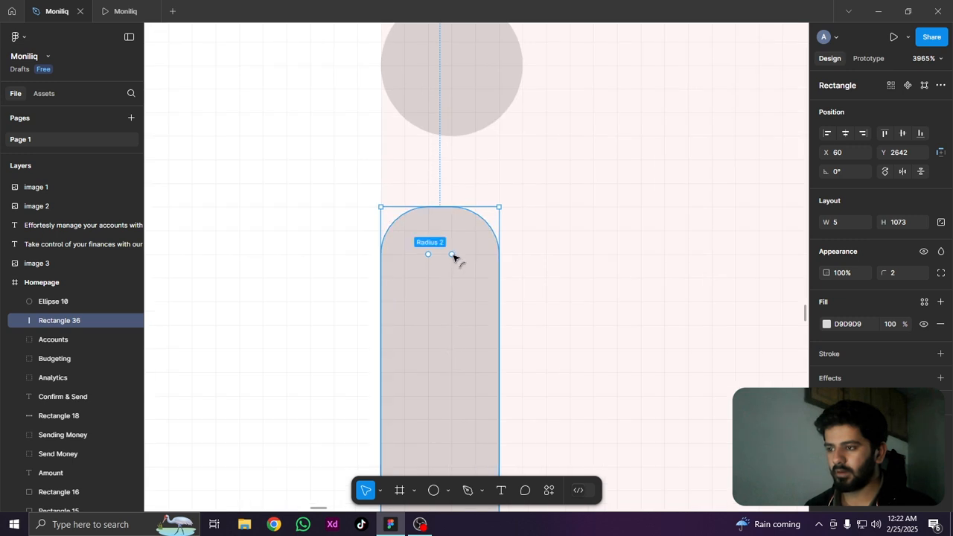
drag(463, 246, 475, 233)
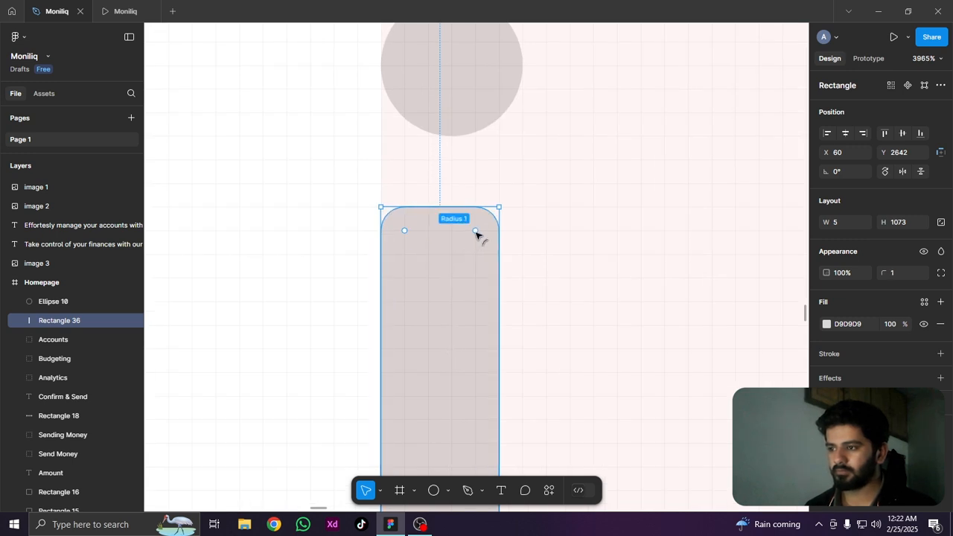
click(684, 228)
scroll(474, 248, down, 3)
scroll(460, 261, down, 7)
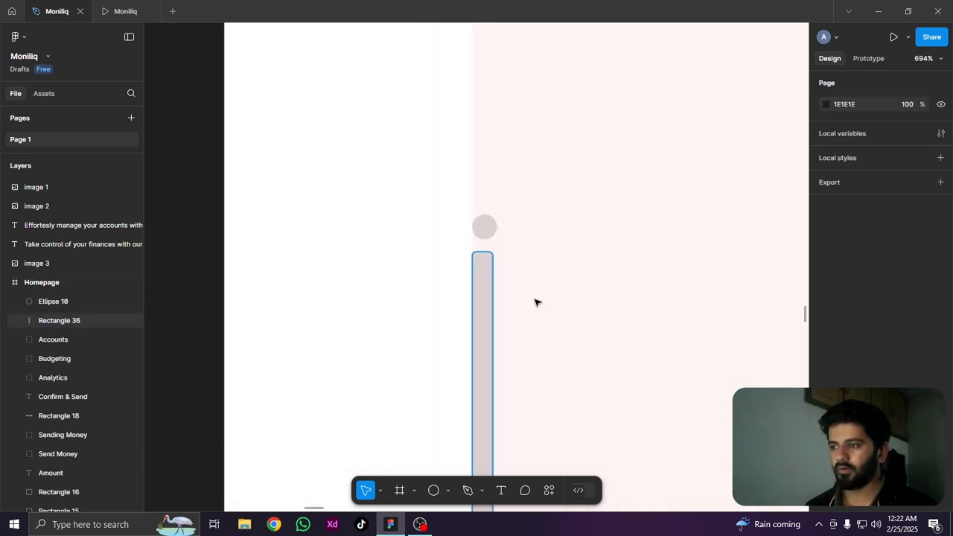
Fill the small circle above the bar with black (000000)
click(462, 196)
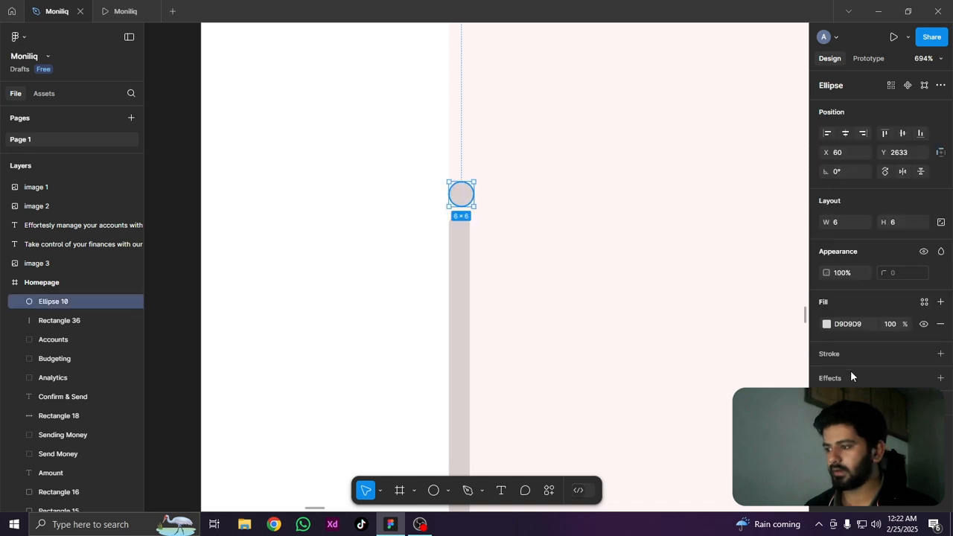
click(827, 324)
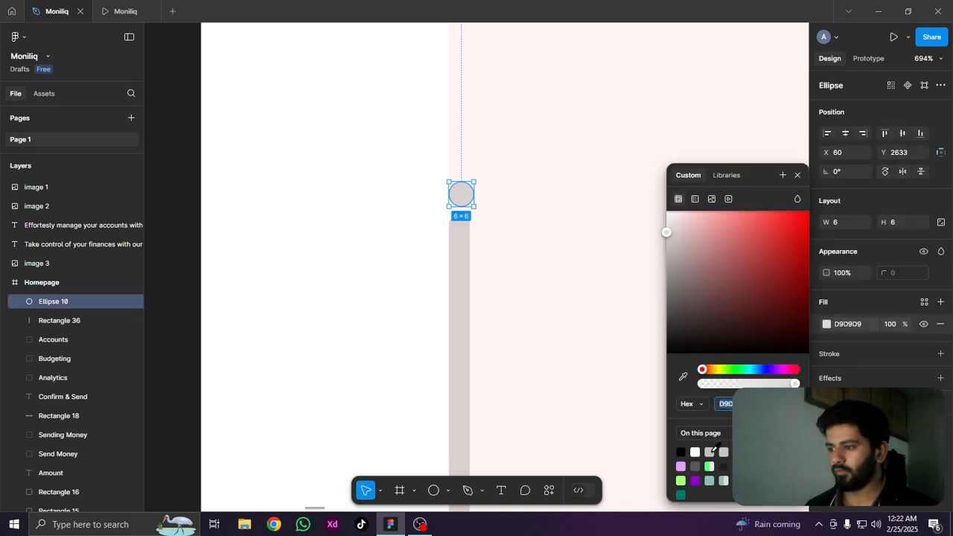
click(681, 451)
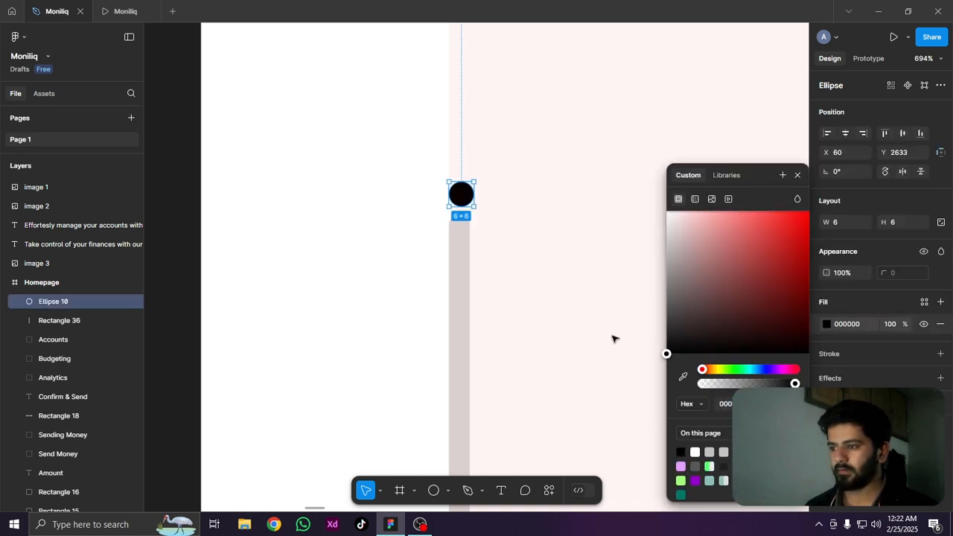
click(519, 200)
Move the gray bar slightly down to Y 2644 to widen the gap beneath the black circle
scroll(518, 199, down, 3)
drag(521, 320, 589, 177)
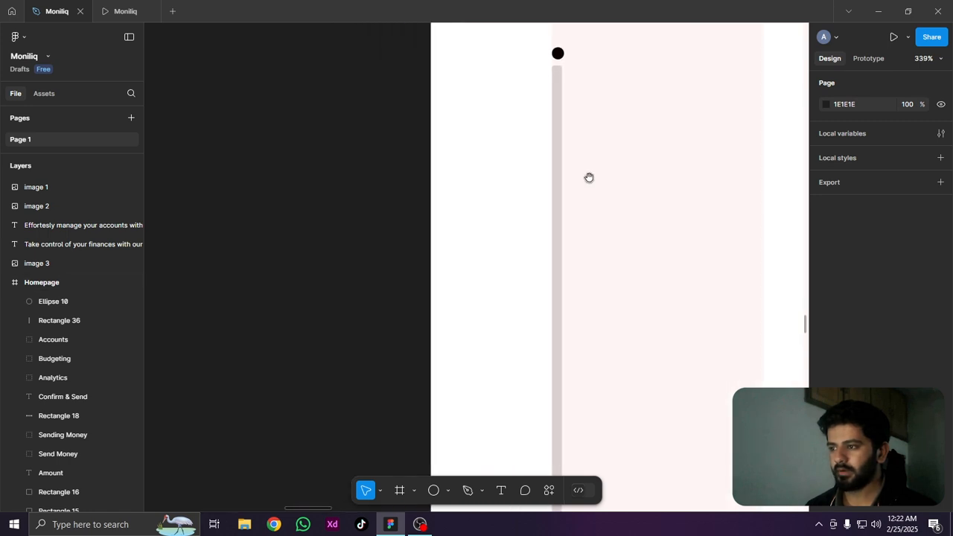
scroll(589, 177, down, 5)
click(502, 189)
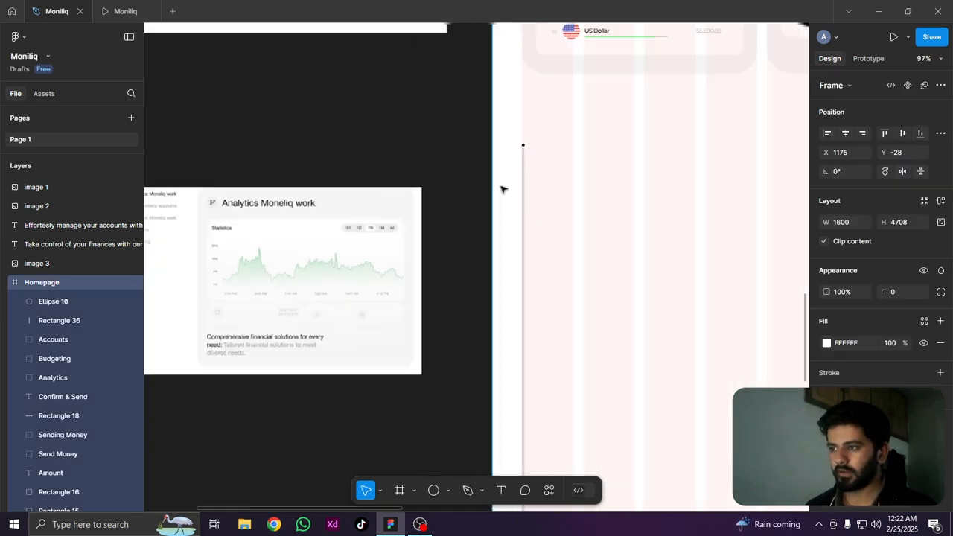
scroll(501, 189, down, 2)
scroll(540, 177, down, 3)
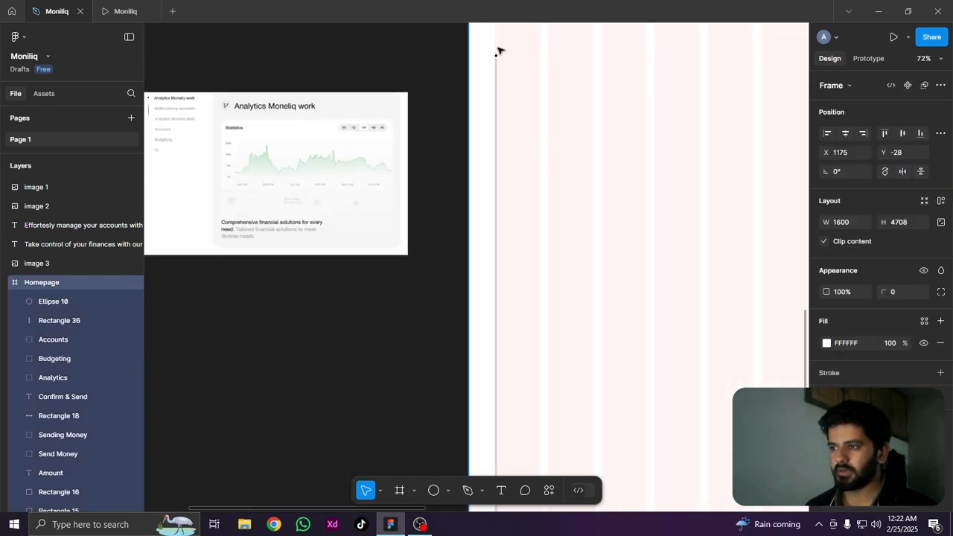
scroll(499, 51, up, 6)
scroll(573, 347, up, 3)
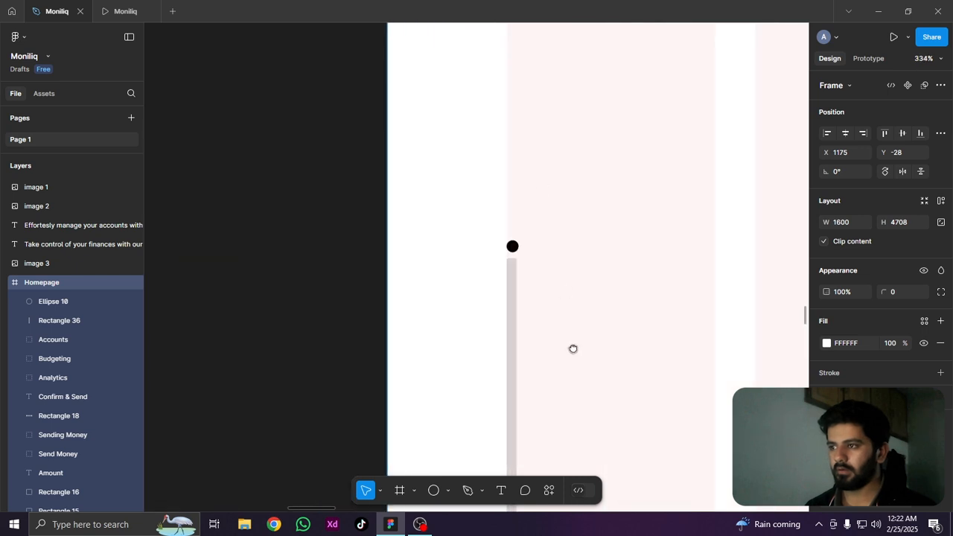
click(514, 296)
key(shift+Down)
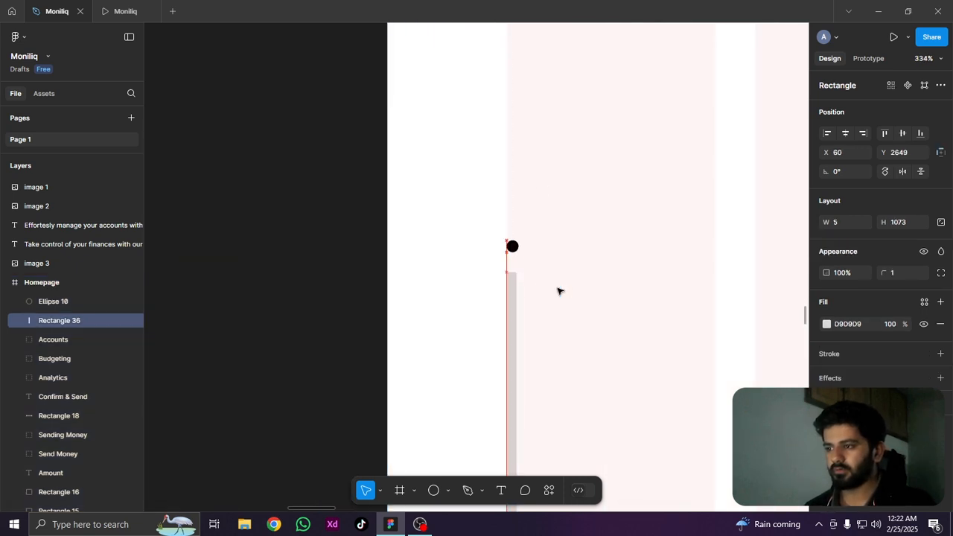
click(541, 293)
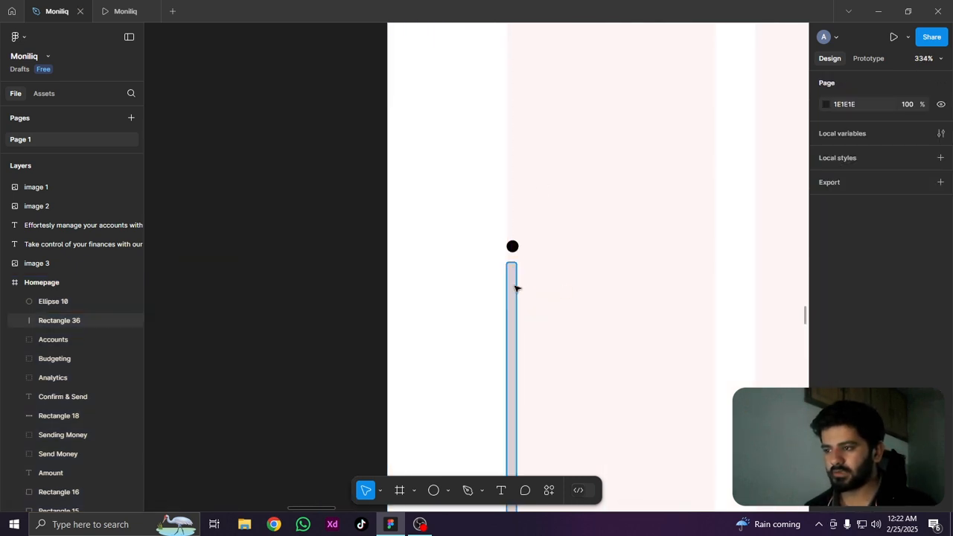
Duplicate the gray vertical bar in place and fill the copy with 101010
click(515, 287)
key(ctrl+d)
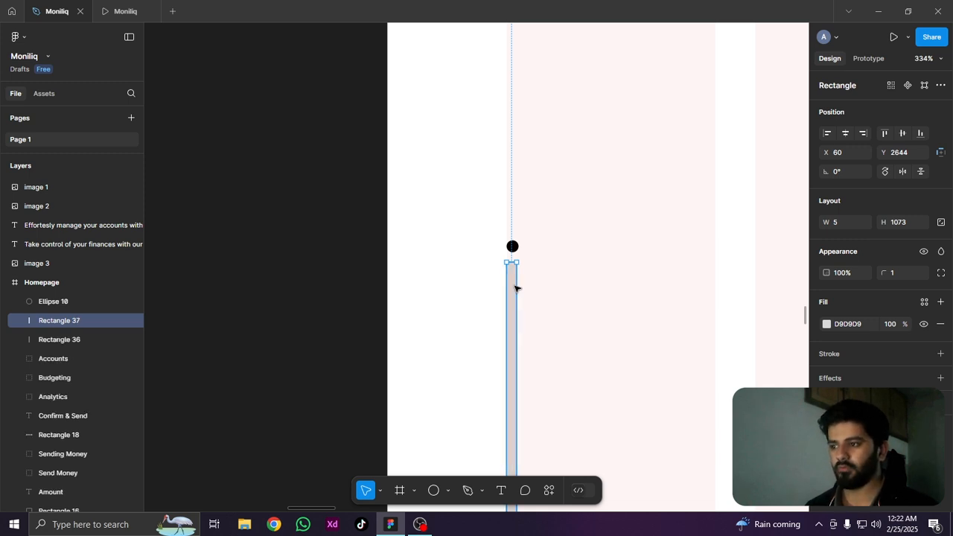
drag(528, 368, 571, 261)
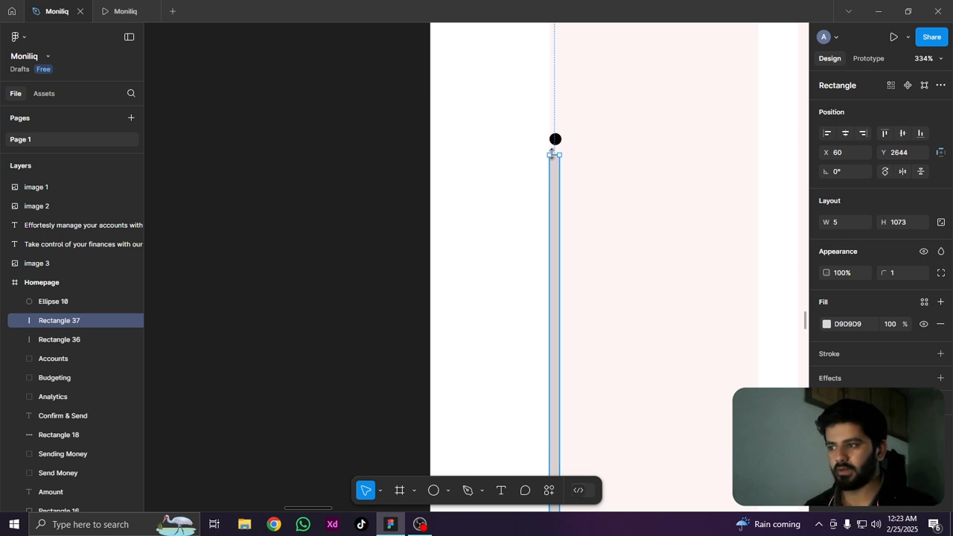
click(827, 324)
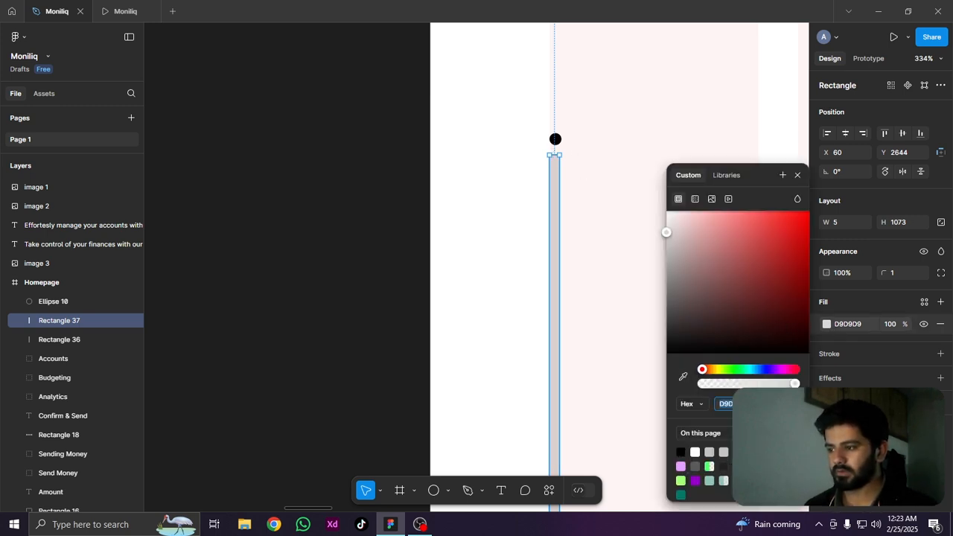
text(101010)
key(Return)
scroll(557, 264, down, 6)
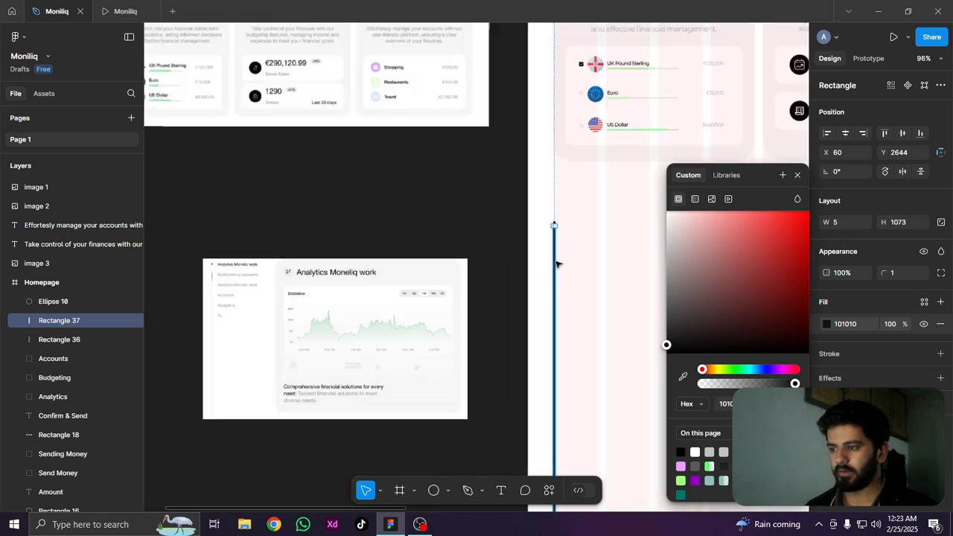
Shorten the black bar to a height of 164 and lower it to Y 2668 over the gray bar
click(573, 274)
drag(609, 445, 563, 204)
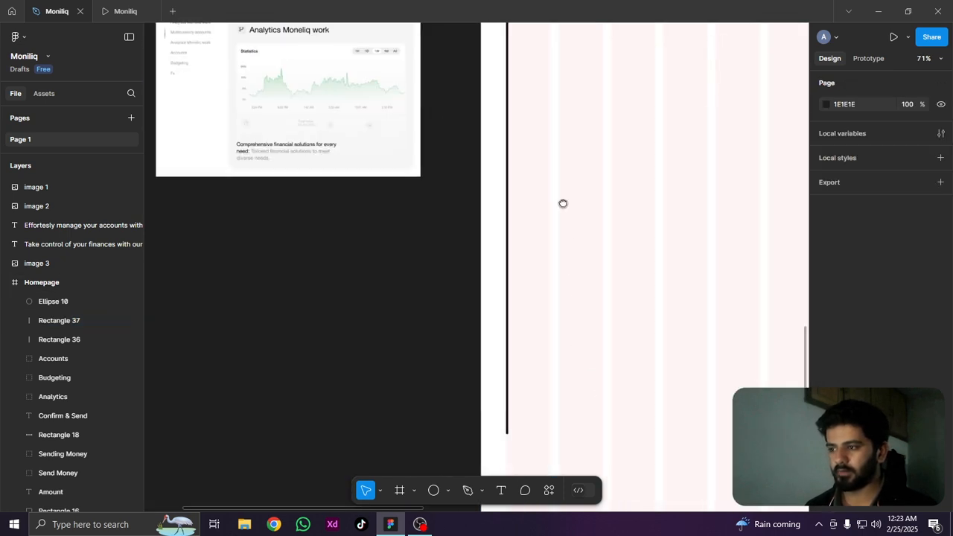
click(508, 439)
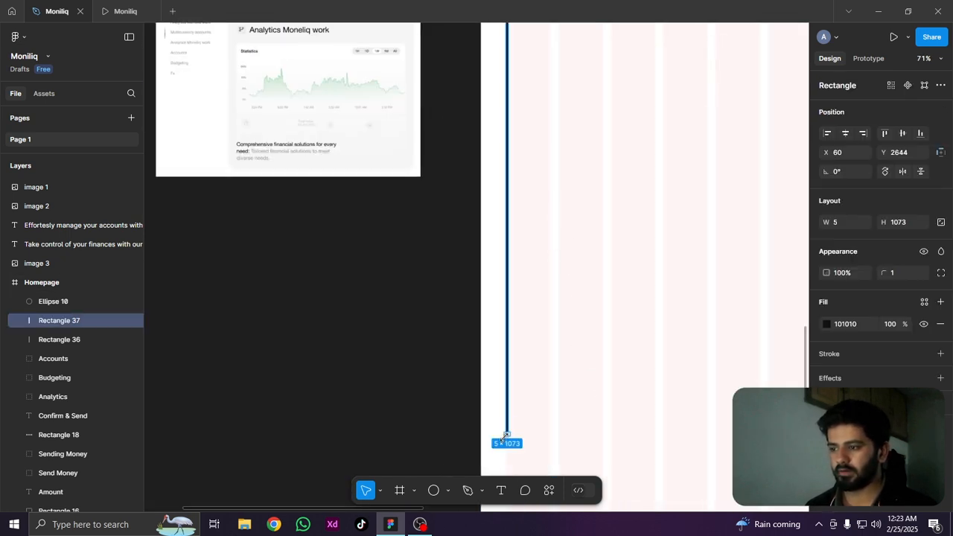
drag(506, 438, 525, 102)
scroll(560, 385, up, 4)
scroll(560, 385, up, 5)
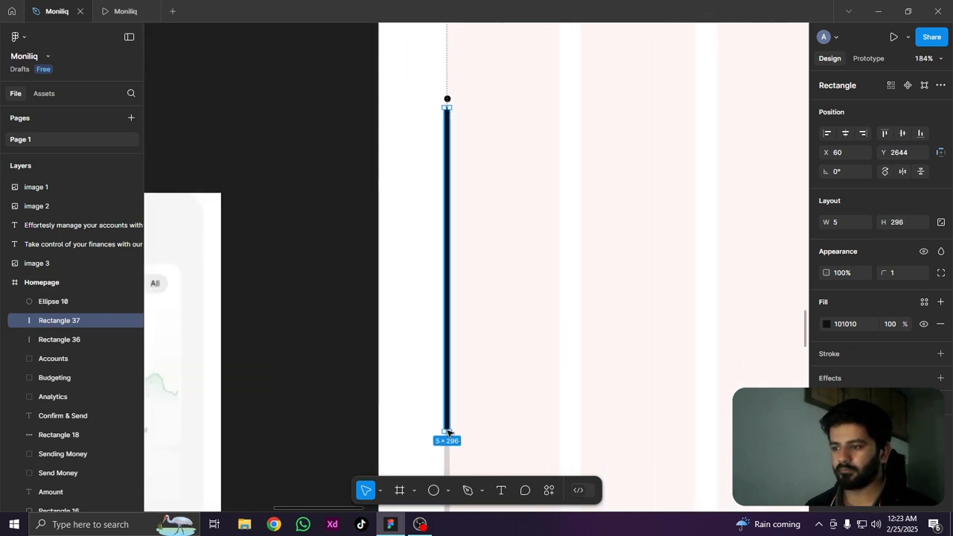
drag(452, 330, 469, 287)
drag(449, 183, 447, 214)
Set the black bar's corner radius to 10
scroll(447, 136, up, 4)
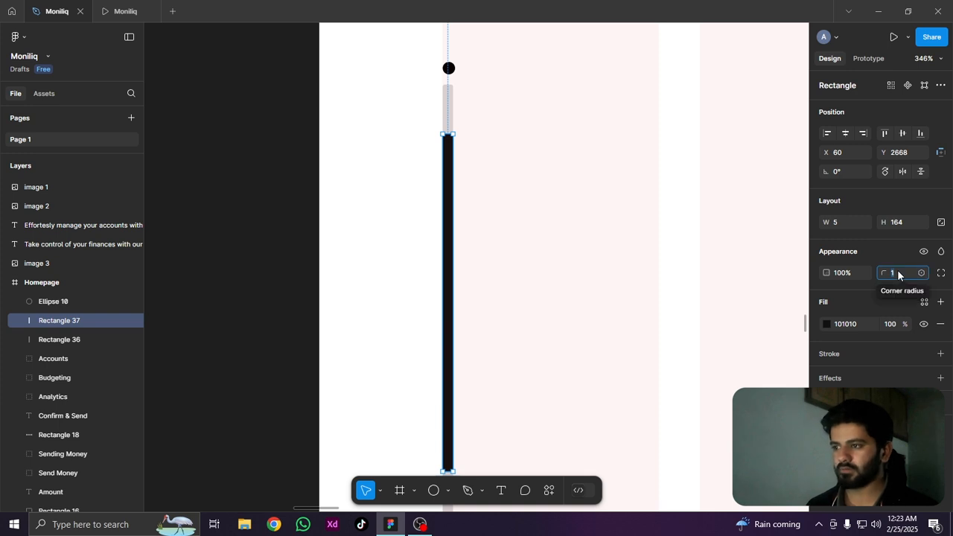
text(10)
key(Return)
click(503, 142)
scroll(502, 142, up, 3)
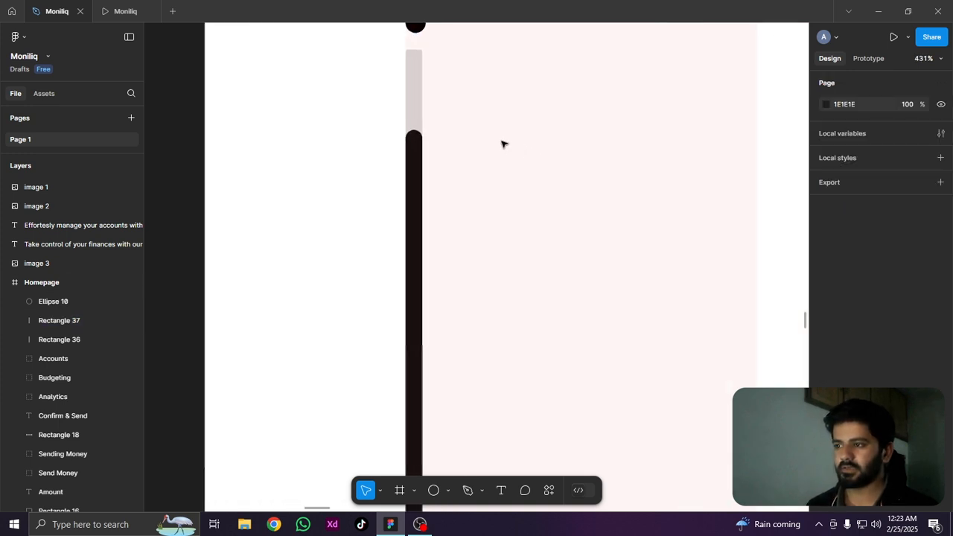
scroll(502, 144, up, 3)
scroll(395, 145, down, 7)
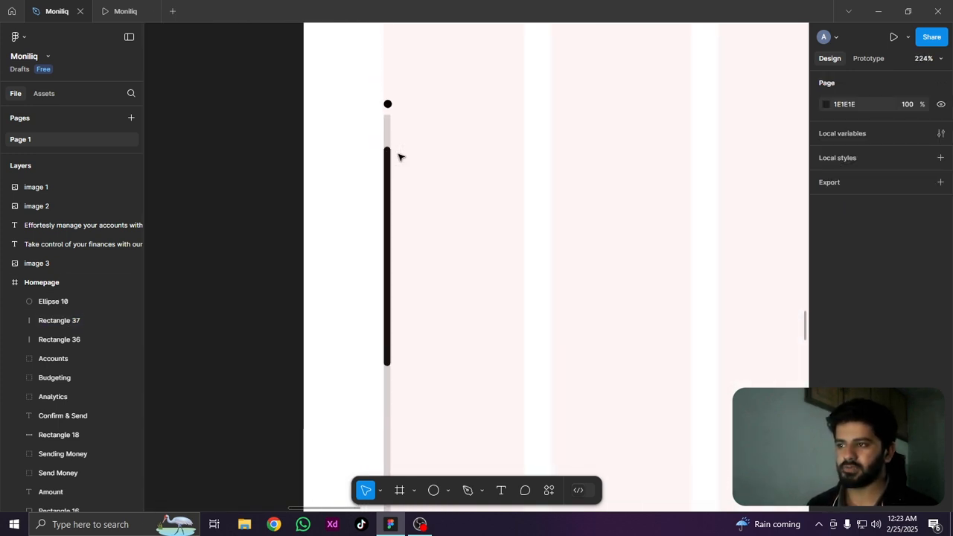
scroll(481, 194, down, 8)
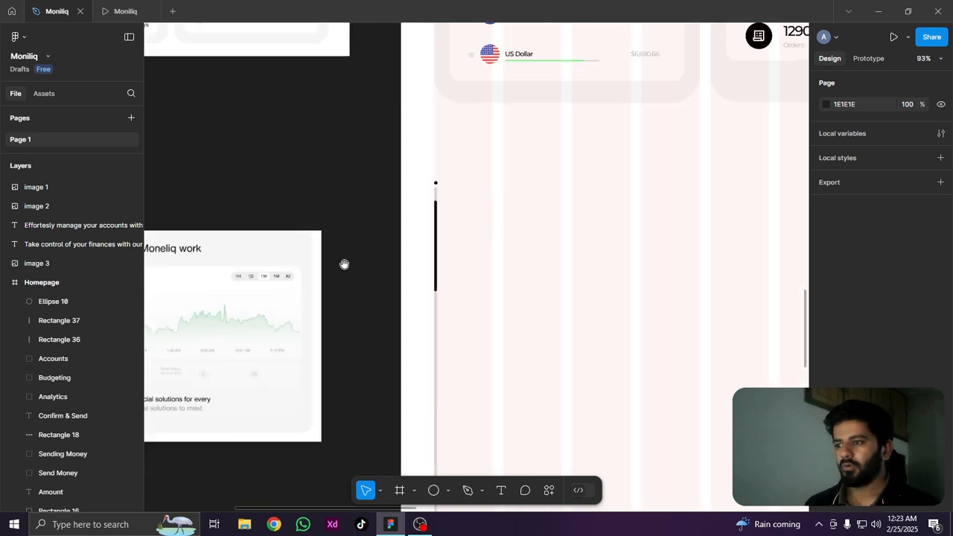
Duplicate the "Take control of your finances" text and place the copy just above the analytics reference image
drag(339, 265, 504, 282)
drag(379, 327, 323, 323)
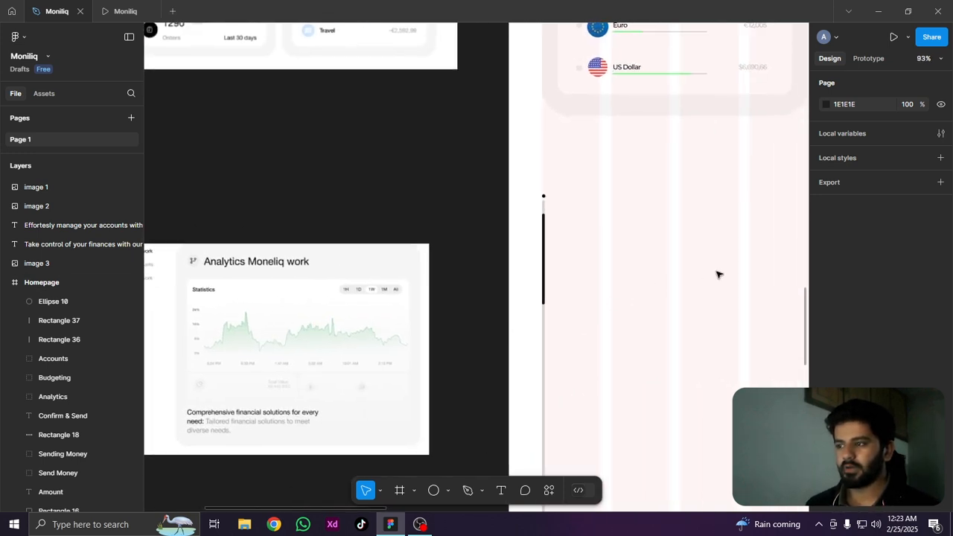
drag(240, 211, 472, 366)
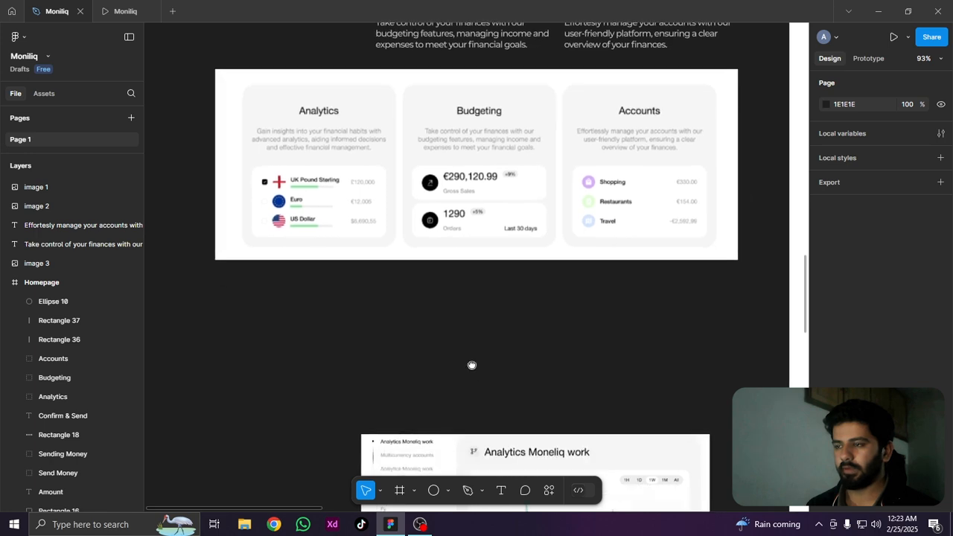
click(455, 36)
alt+drag(450, 201, 452, 297)
scroll(450, 438, up, 5)
Replace the copied text's content with "Analytics Moneliq work"
key(Return)
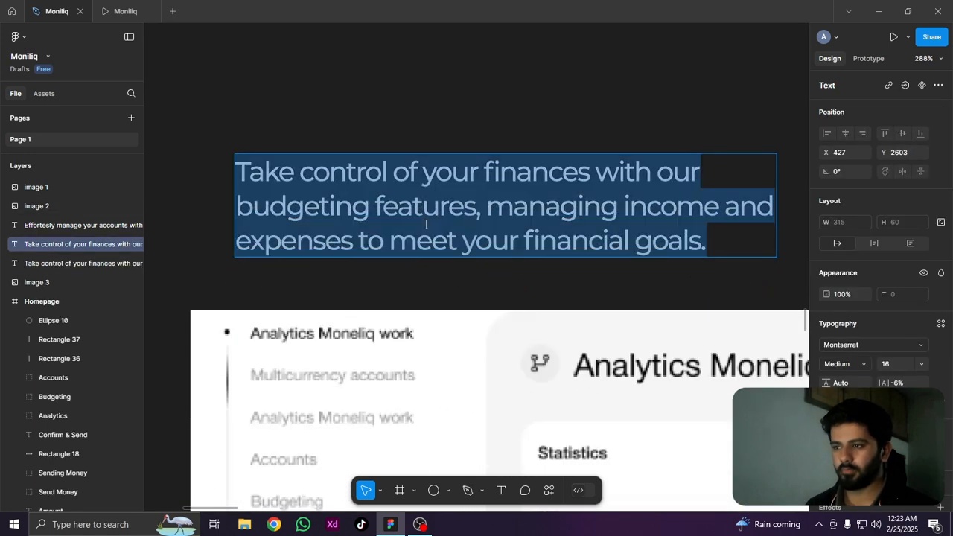
text(Anal)
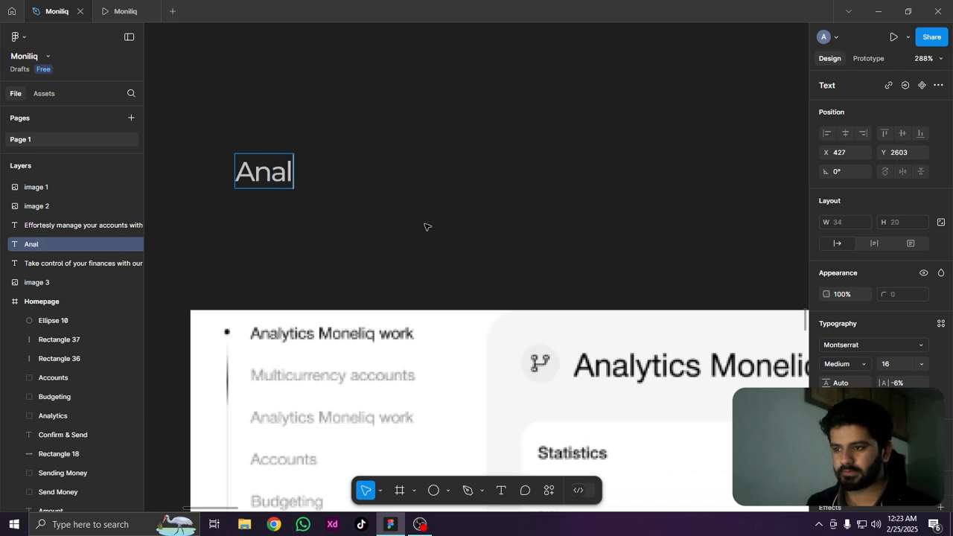
text(ytics Moen)
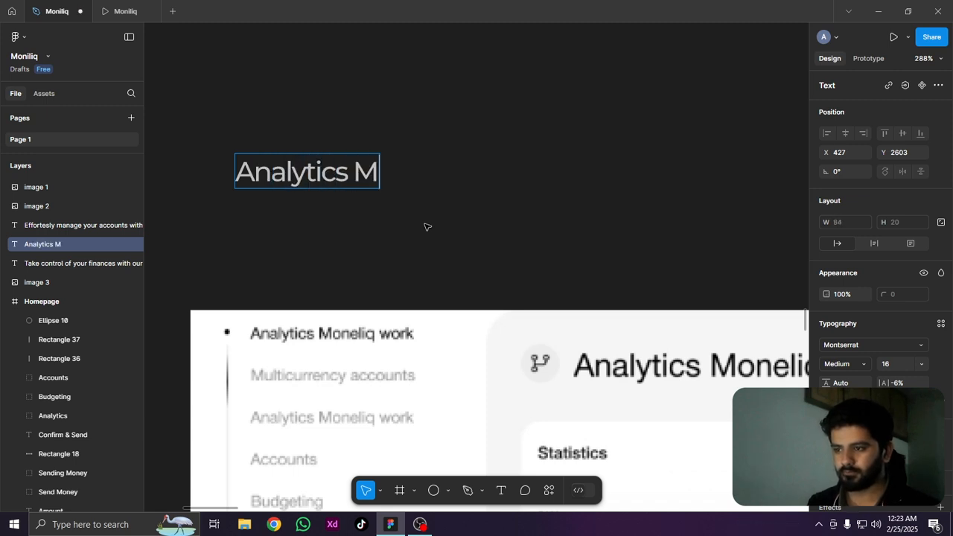
key(BackSpace)
key(BackSpace)
text(n)
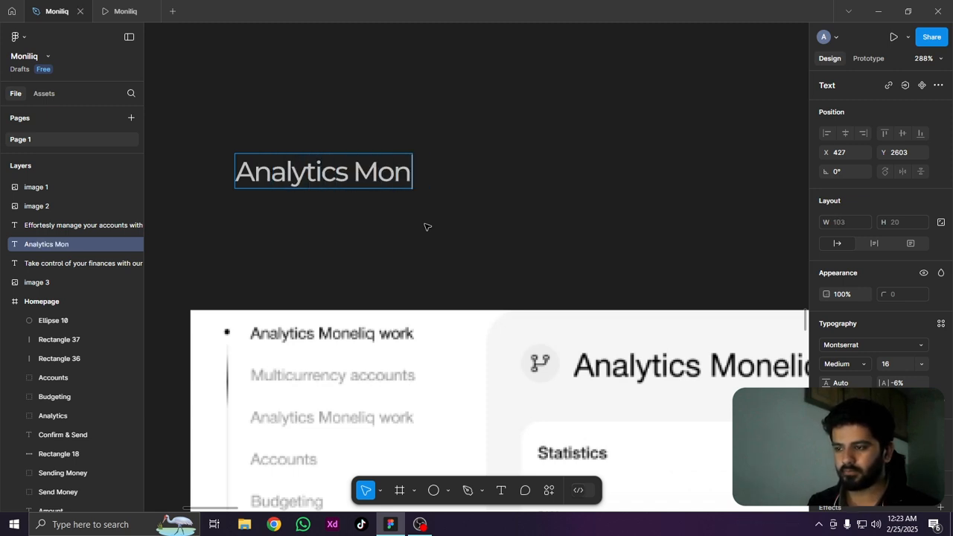
text(eliq work)
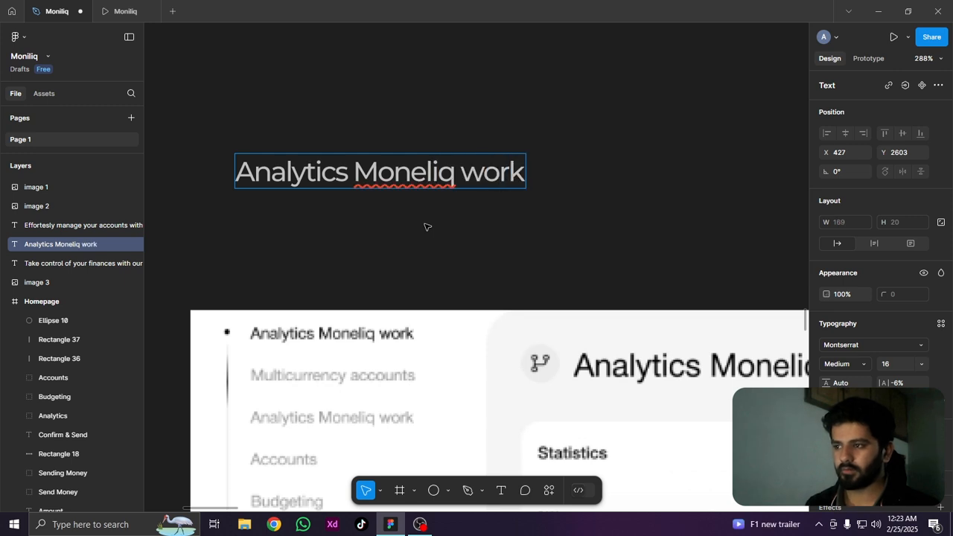
key(Escape)
scroll(291, 257, down, 5)
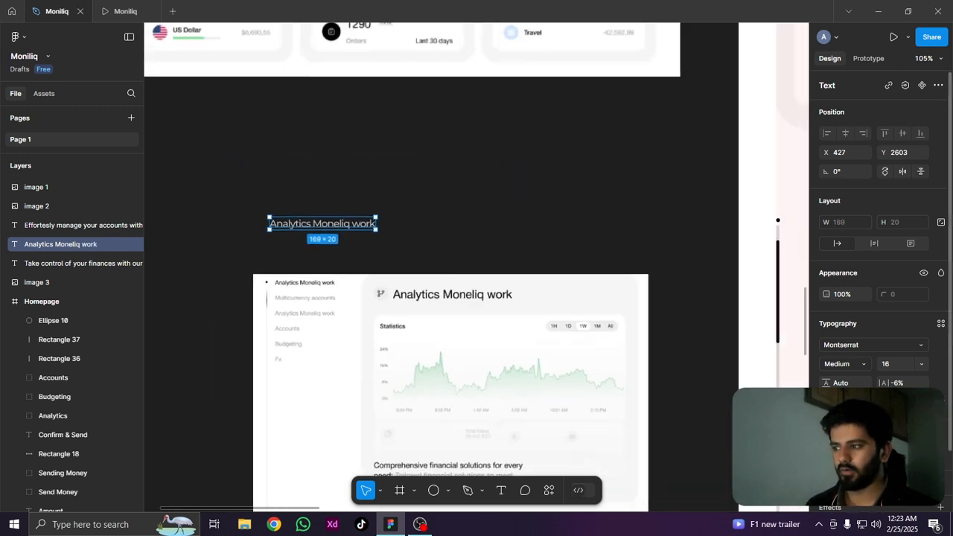
Fill the "Analytics Moneliq work" text with a near-black gray
click(829, 454)
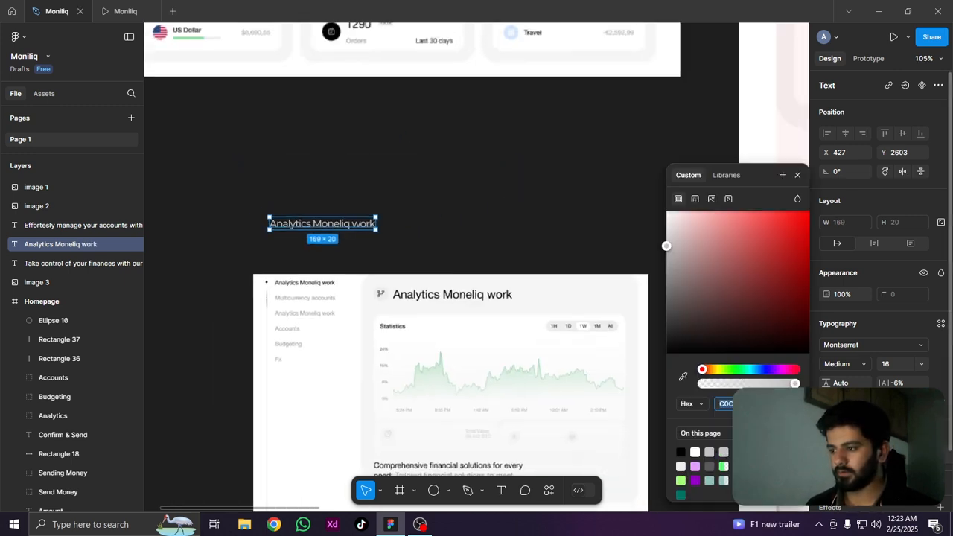
click(667, 338)
scroll(343, 242, down, 5)
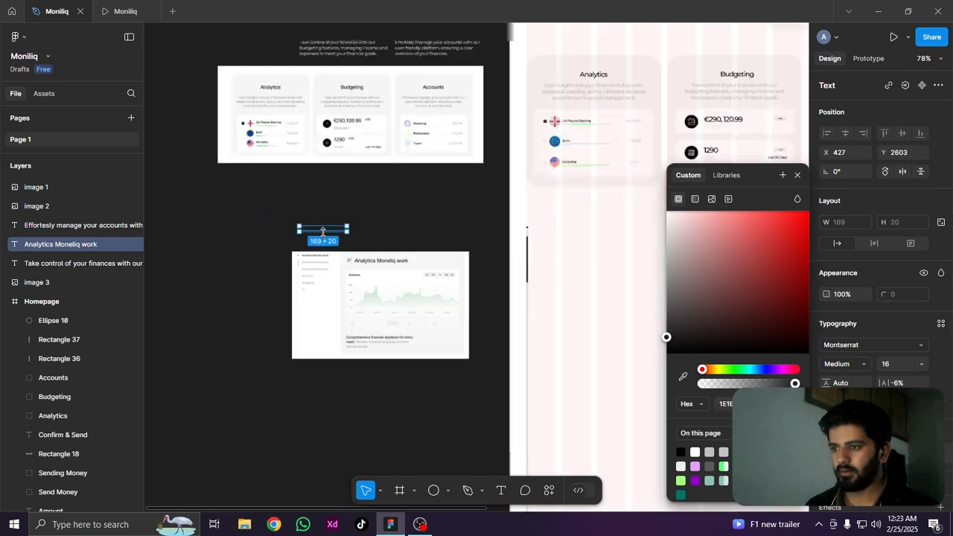
Move the "Analytics Moneliq work" label into the homepage frame beside the black dot, at X 104, Y 2626
drag(324, 231, 489, 245)
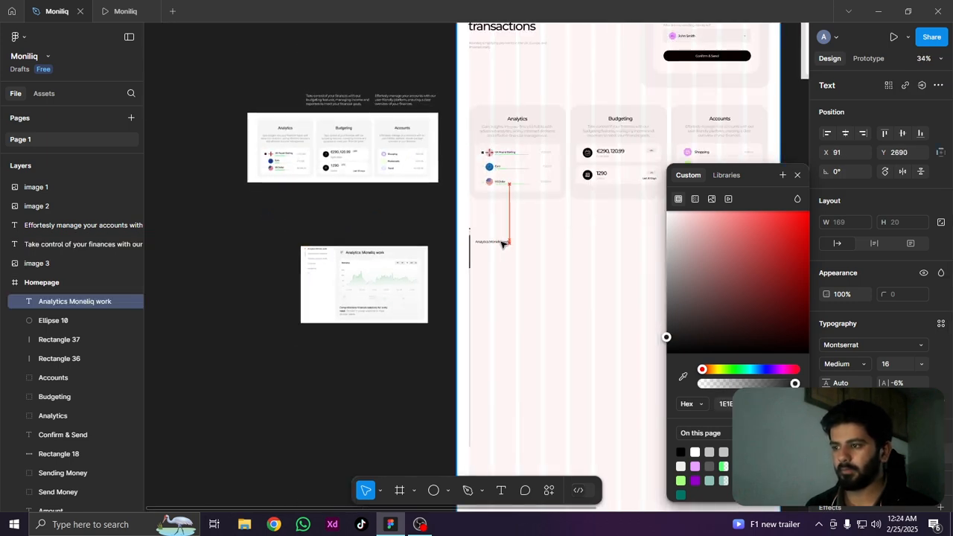
scroll(492, 244, up, 5)
drag(298, 275, 387, 321)
drag(552, 284, 399, 216)
scroll(430, 283, up, 5)
scroll(395, 223, down, 3)
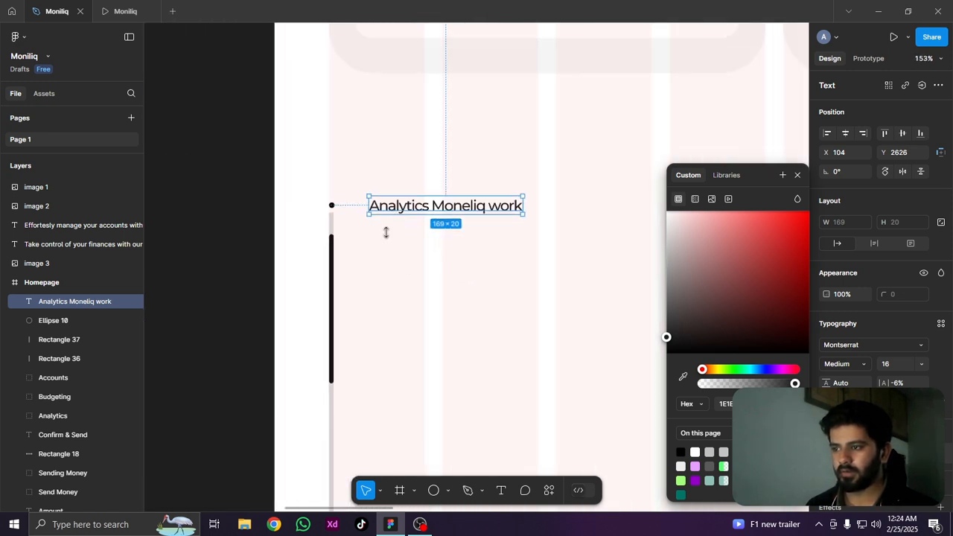
Duplicate the "Analytics Moneliq work" label directly below the original, at X 104, Y 2658
click(386, 297)
scroll(366, 270, left, 1)
scroll(415, 249, right, 5)
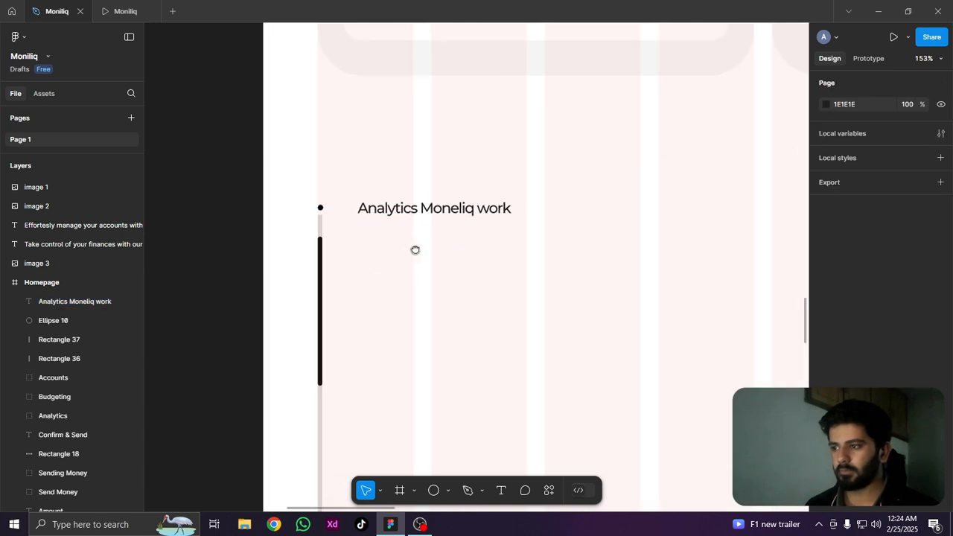
click(340, 216)
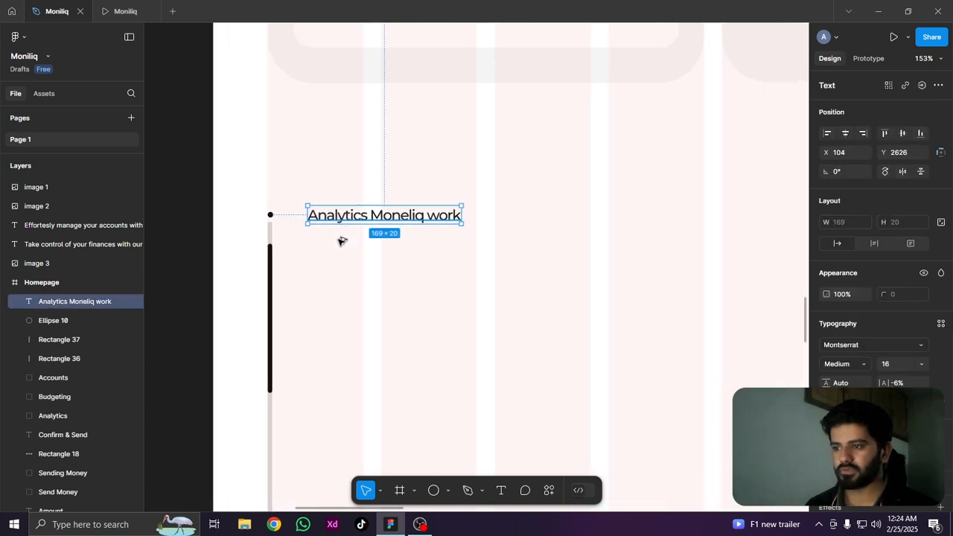
drag(340, 241, 333, 250)
scroll(395, 243, left, 2)
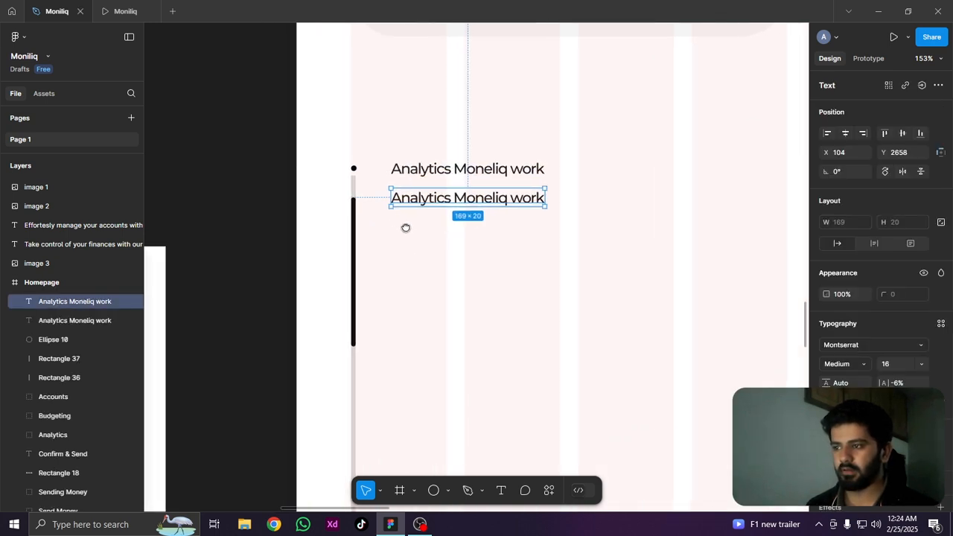
scroll(406, 228, left, 2)
scroll(498, 202, up, 3)
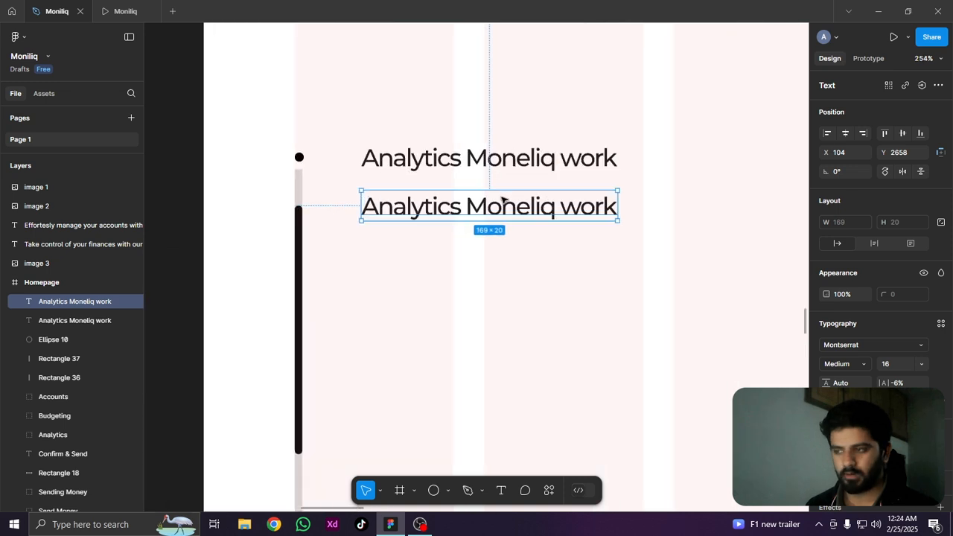
Repeat the label duplication four more times at the same spacing to form a column of six labels
key(ctrl+d)
key(ctrl+d)
key(ctrl+d)
key(ctrl+d)
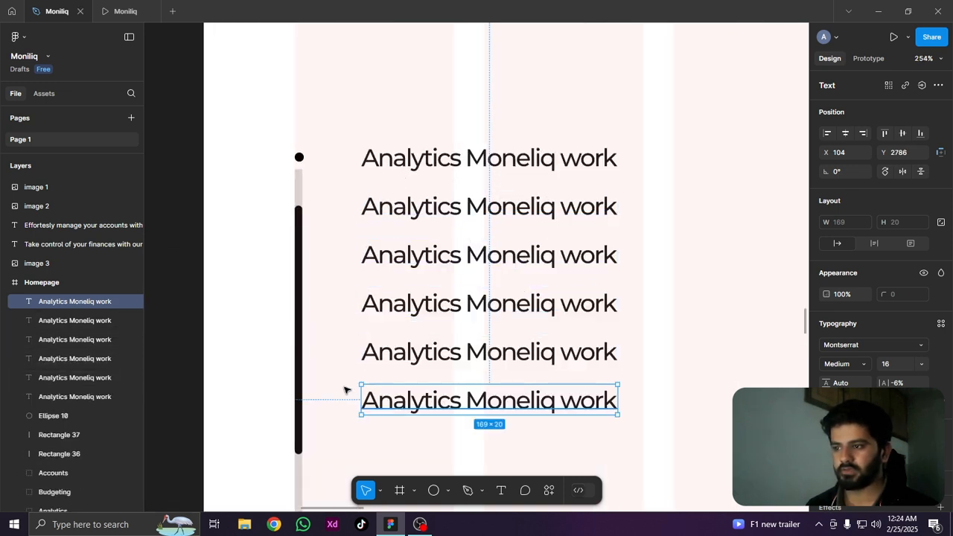
Examine the side list's label names in the analytics reference image
scroll(356, 306, down, 5)
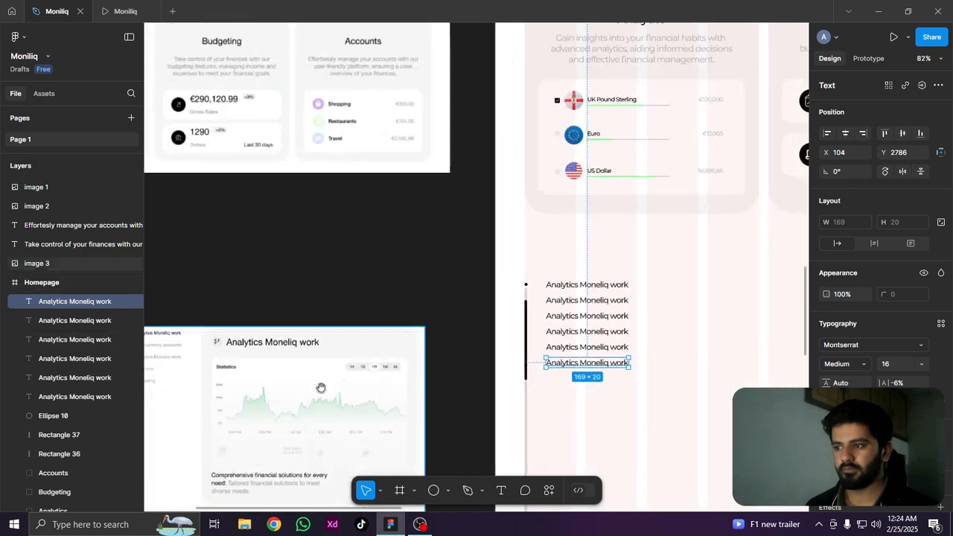
drag(321, 387, 551, 279)
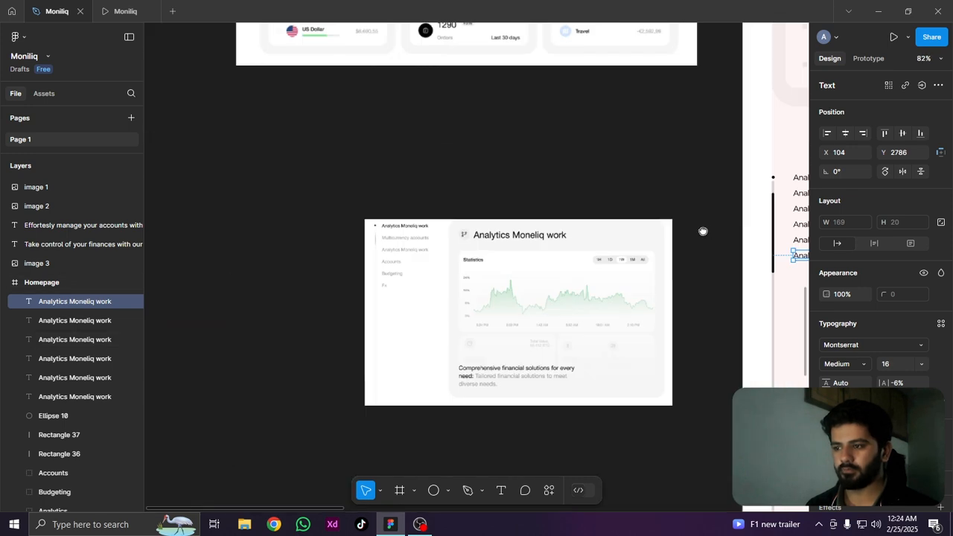
scroll(630, 208, up, 5)
scroll(302, 227, up, 1)
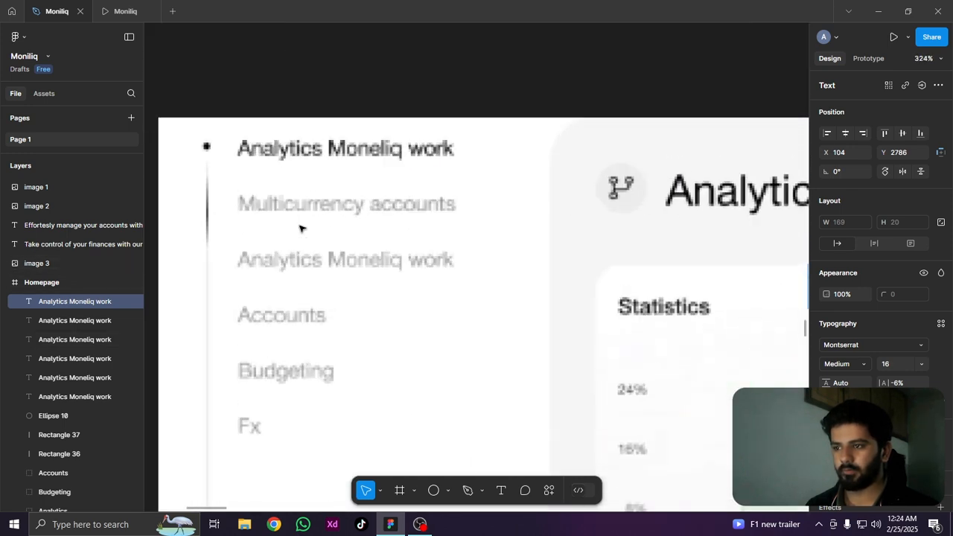
scroll(301, 228, down, 3)
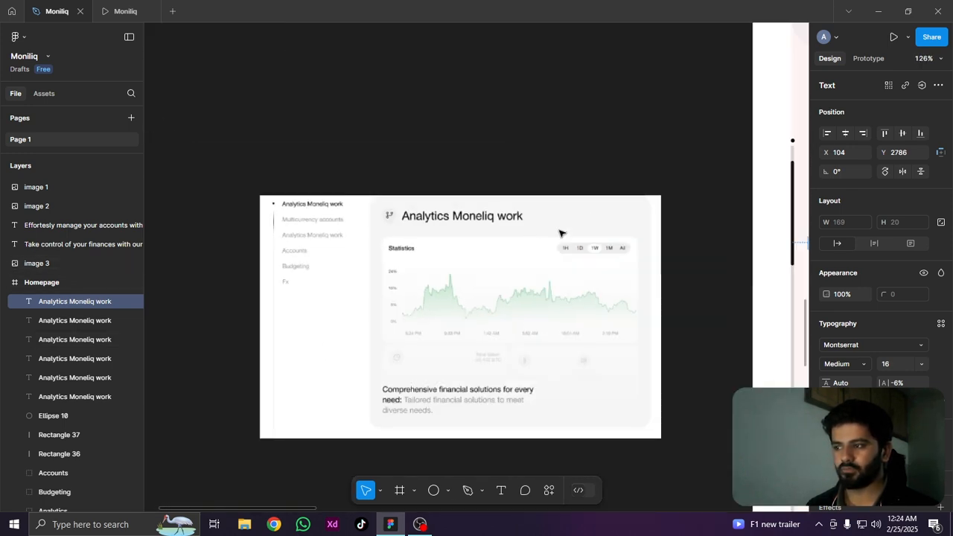
scroll(561, 234, down, 2)
drag(561, 234, 240, 270)
scroll(313, 238, up, 5)
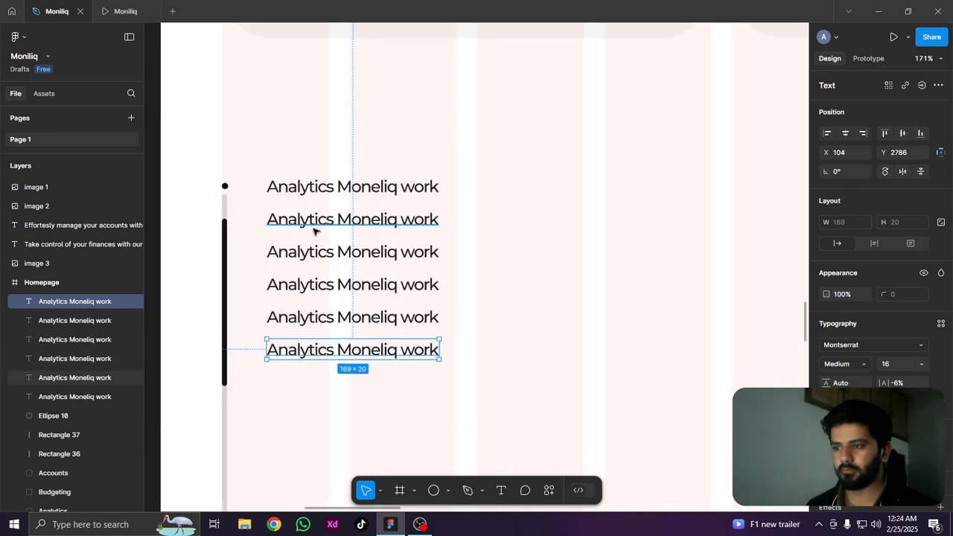
Change the second label in the column to "Multicurency Accounts"
double_click(313, 229)
text(Mul)
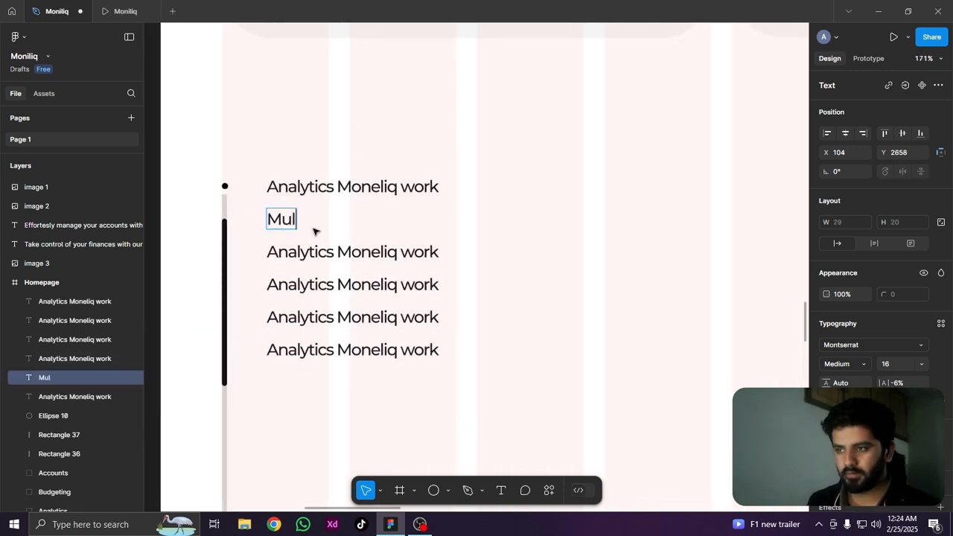
text(ticureen)
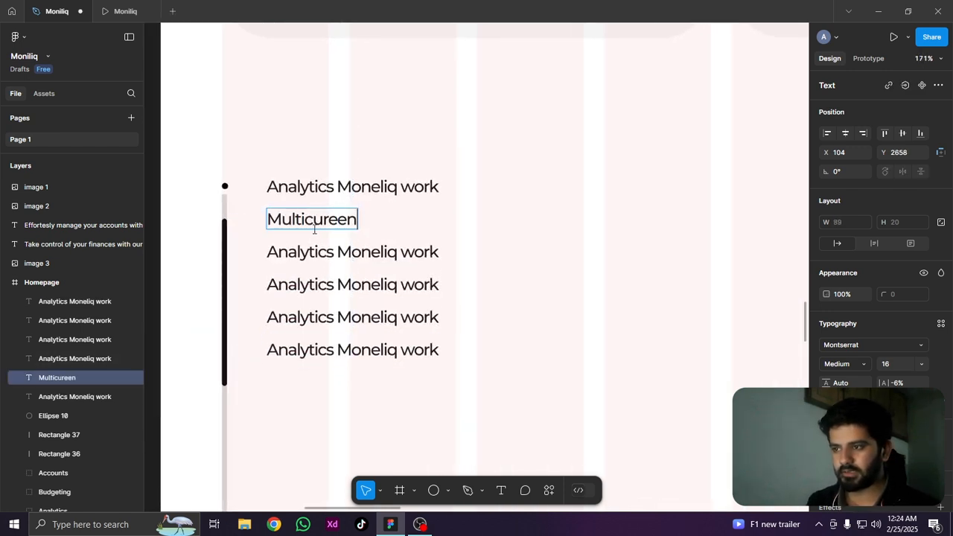
text(y)
key(BackSpace)
key(BackSpace)
key(BackSpace)
text(ny)
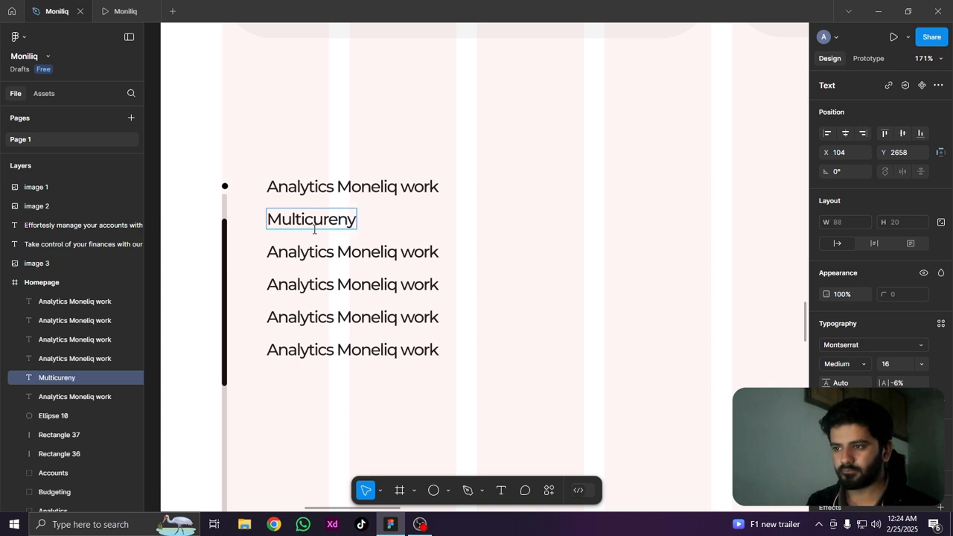
key(BackSpace)
text(cy)
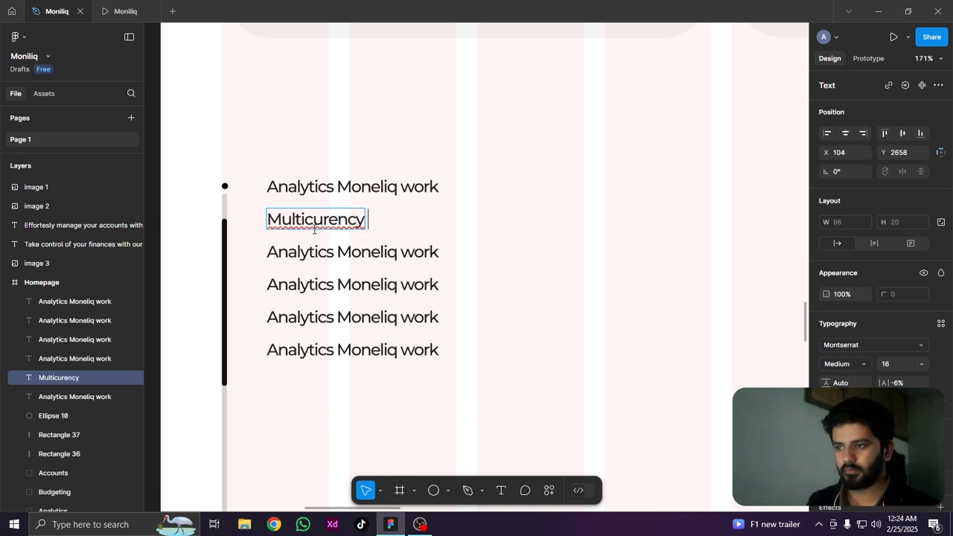
text( Accounts)
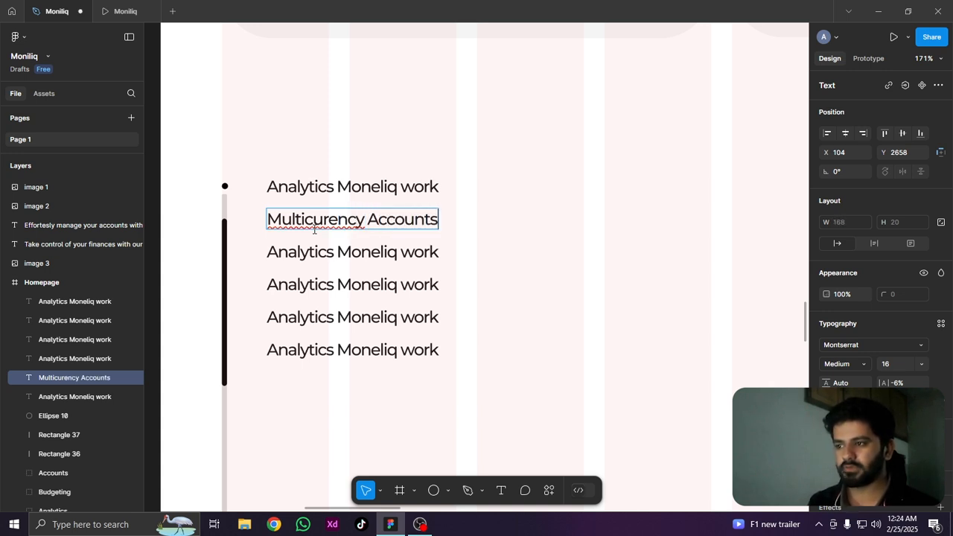
Change the third label in the column to "Accounts"
double_click(317, 252)
text(A)
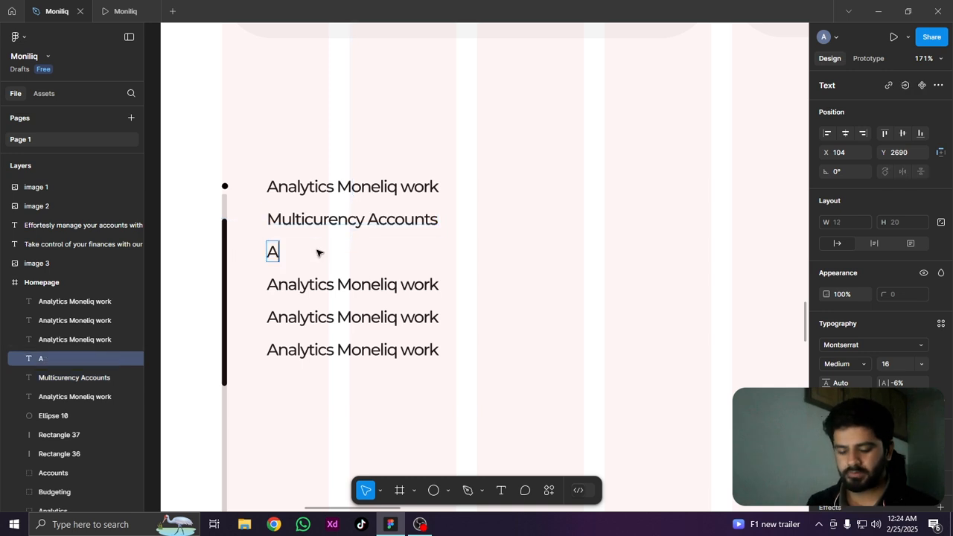
text(ccounts)
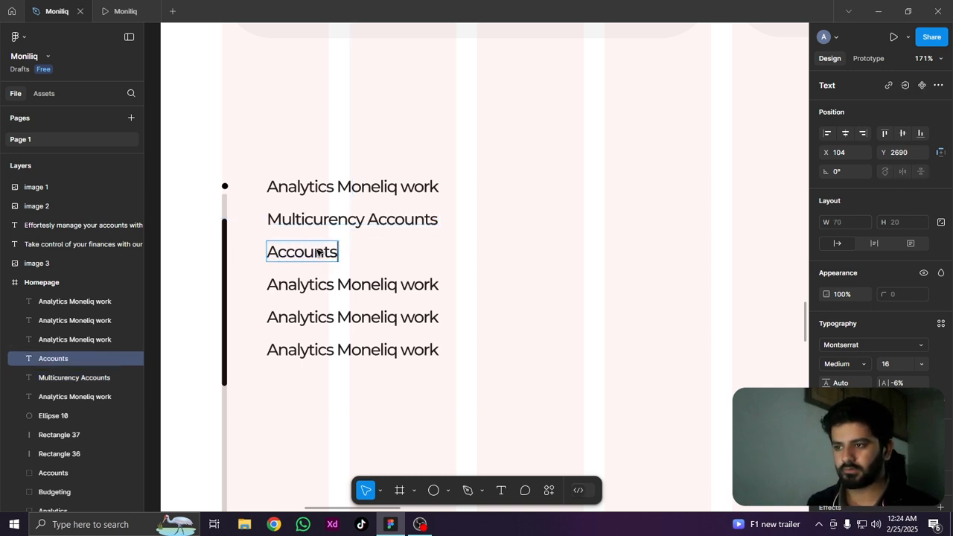
Change the fourth label in the column to "Budgeting"
key(Escape)
double_click(359, 289)
text(B)
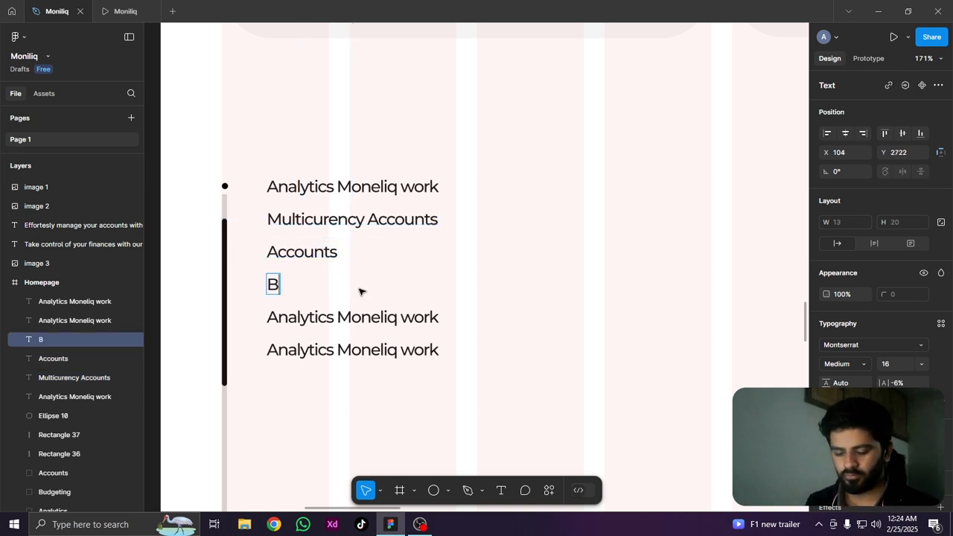
text(udgeting)
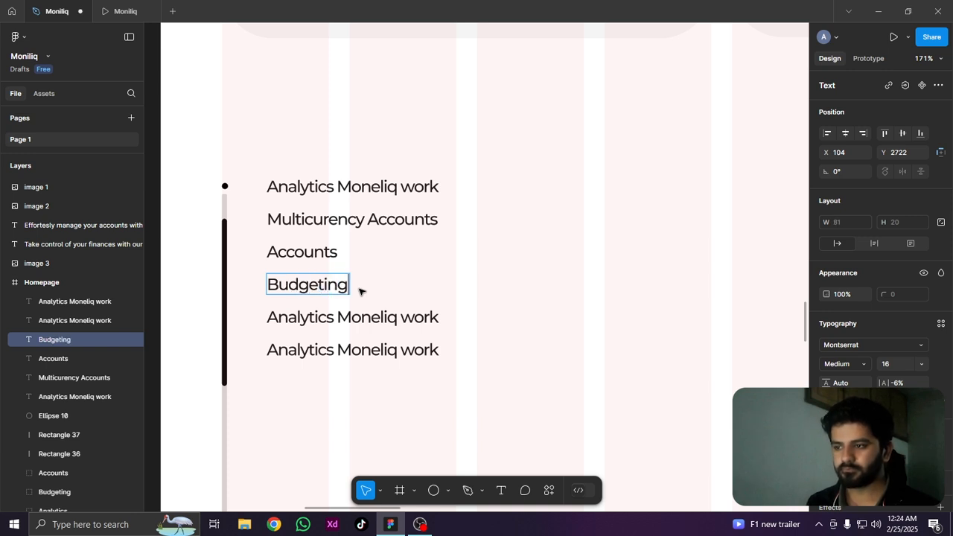
key(Escape)
Change the fifth label in the column to "Analytics"
click(377, 320)
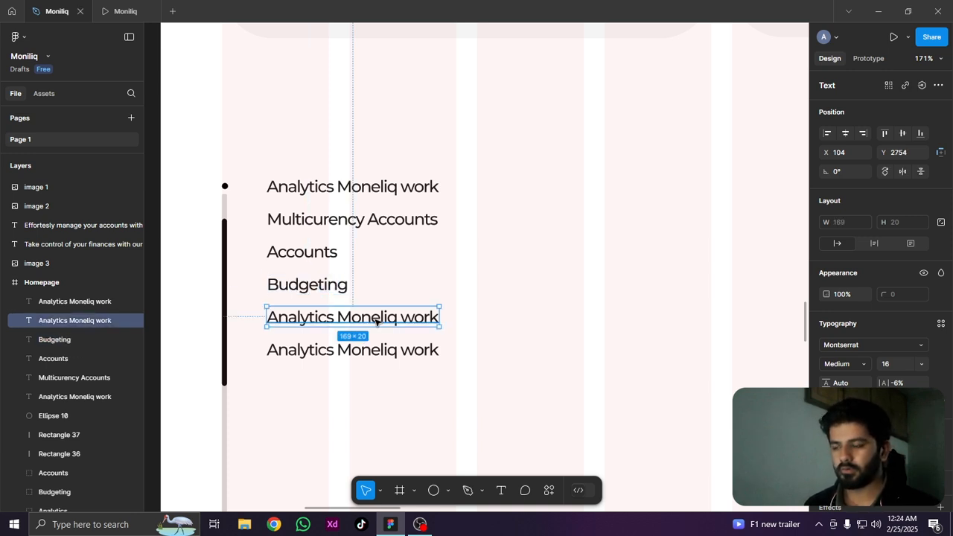
double_click(377, 319)
text(Analytic)
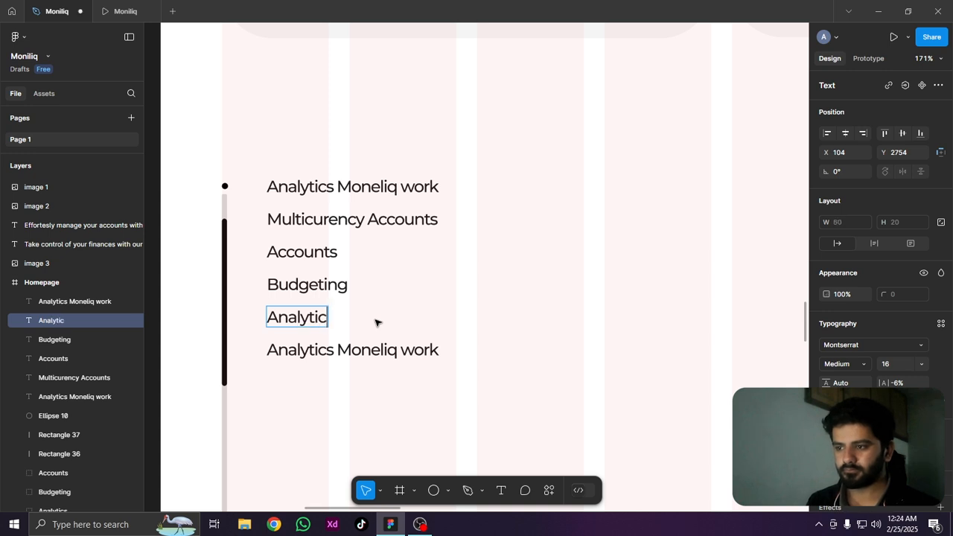
text(s)
Change the sixth label in the column to "FX"
double_click(364, 347)
text(F)
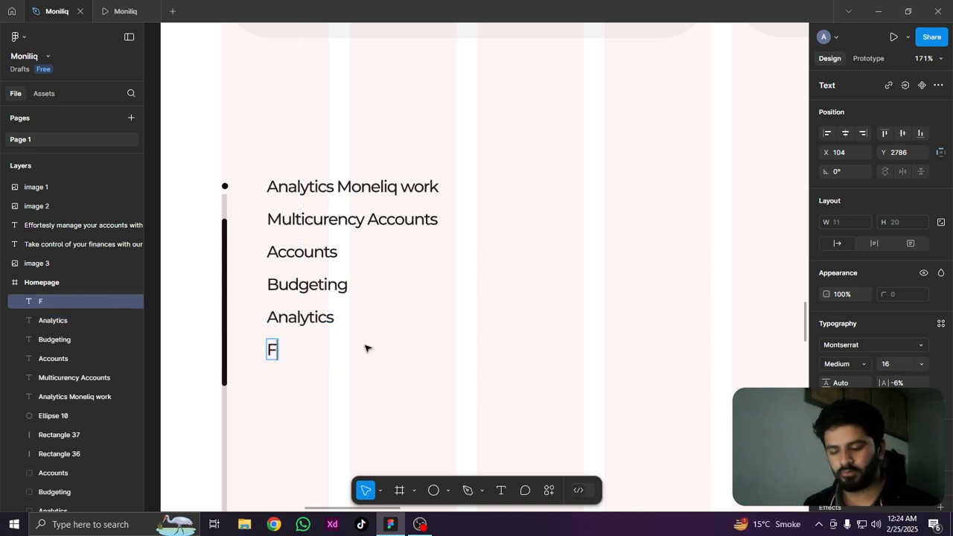
text(X)
key(Escape)
Move the "FX" label and the "Analytics" label above it down the column, leaving a wider gap between them
scroll(404, 342, down, 6)
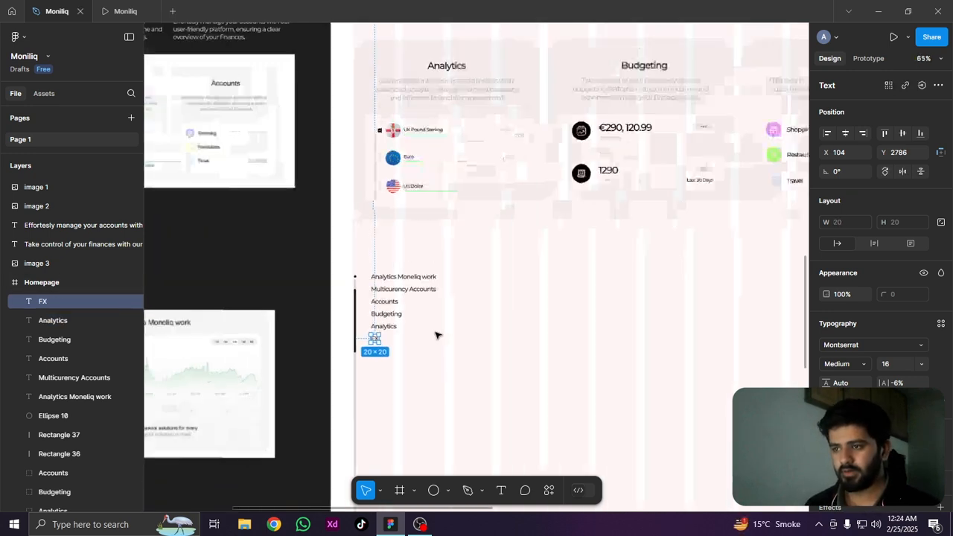
scroll(348, 235, up, 3)
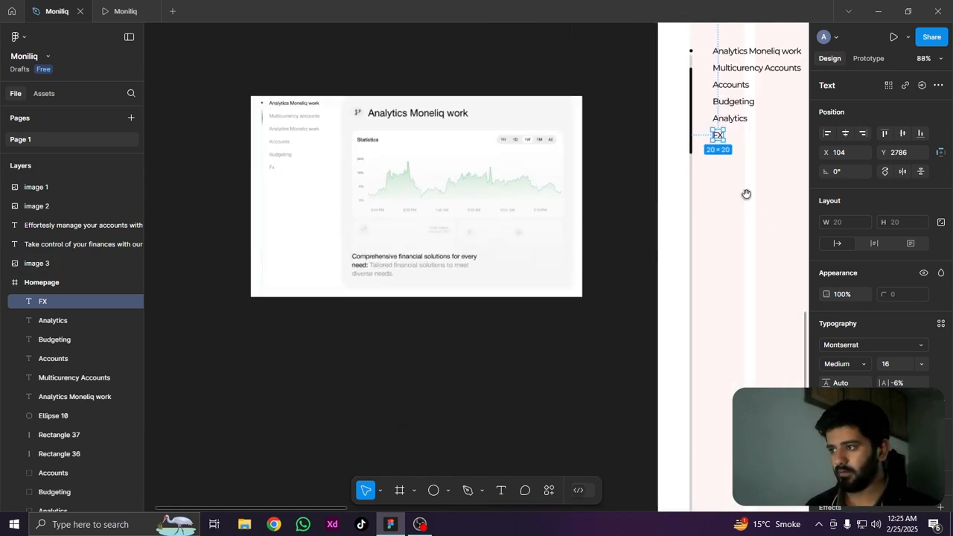
drag(746, 194, 502, 289)
scroll(506, 171, up, 5)
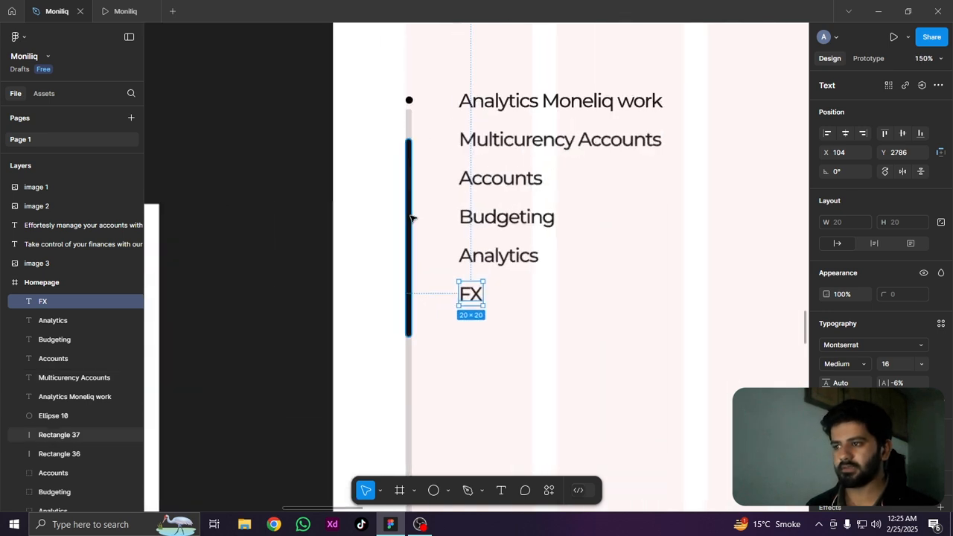
scroll(480, 300, up, 3)
drag(470, 293, 472, 398)
click(487, 256)
drag(484, 330, 487, 339)
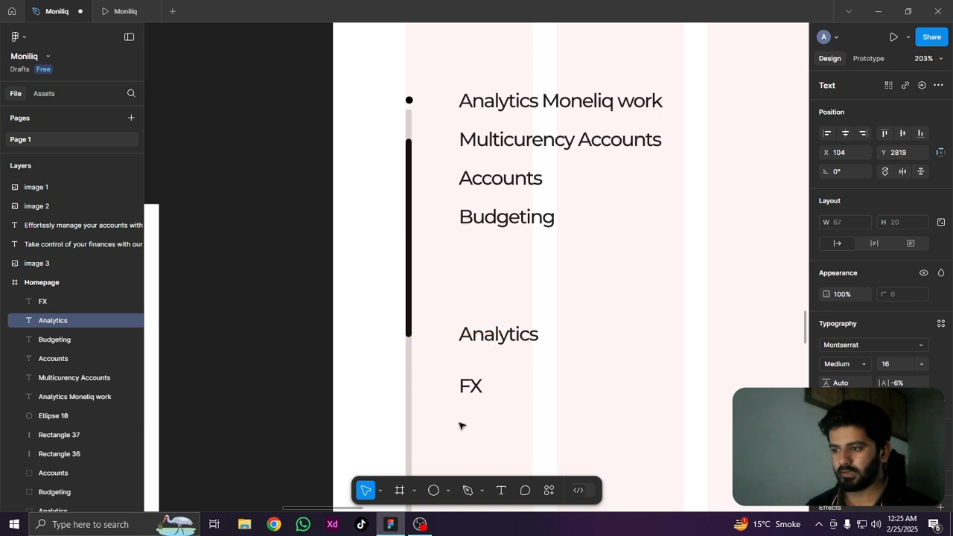
shift+click(472, 399)
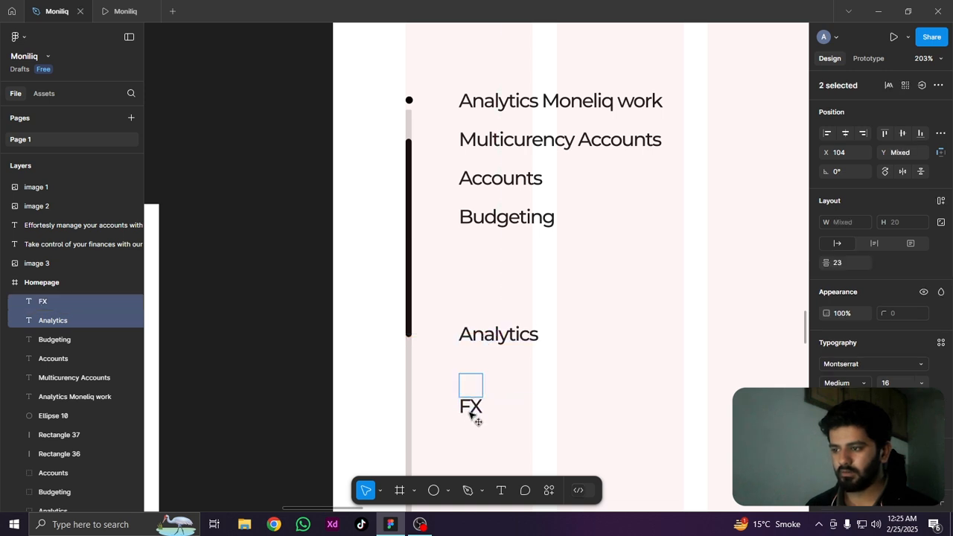
drag(502, 336, 506, 362)
click(598, 333)
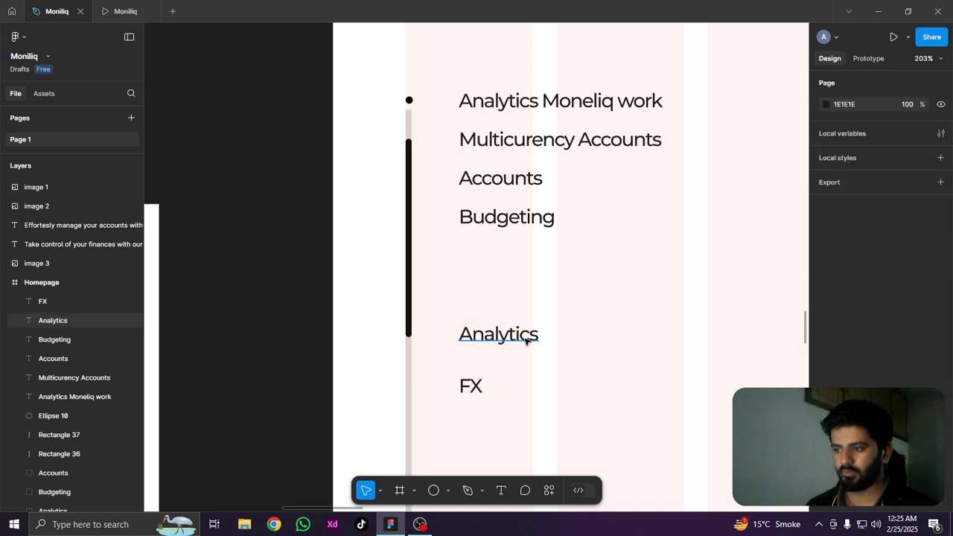
Move the "Analytics" and "FX" labels together further down alongside the grey track
click(498, 334)
shift+click(480, 386)
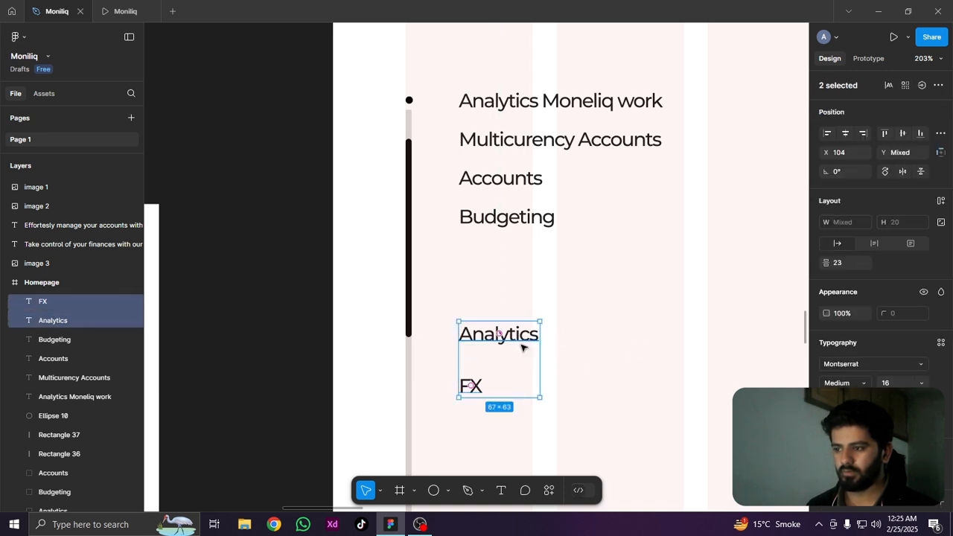
drag(521, 347, 511, 391)
key(Escape)
key(Escape)
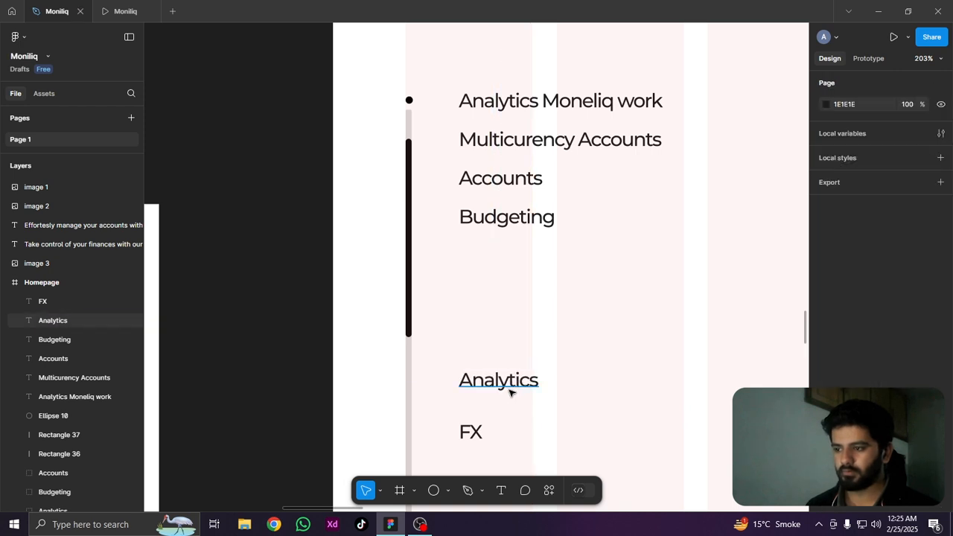
Spread out the "Budgeting", "Accounts", "Multicurency Accounts" and "Analytics Moneliq work" labels by moving each one down
drag(514, 292, 513, 326)
drag(498, 202, 499, 274)
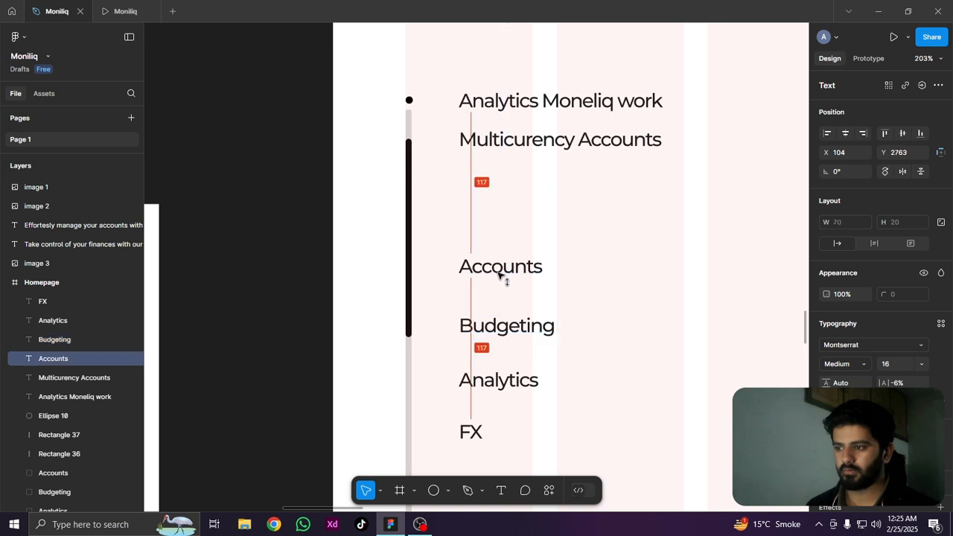
drag(521, 143, 523, 209)
drag(522, 102, 505, 199)
Tidy up all six side list labels so their vertical spacing is even
shift+click(506, 196)
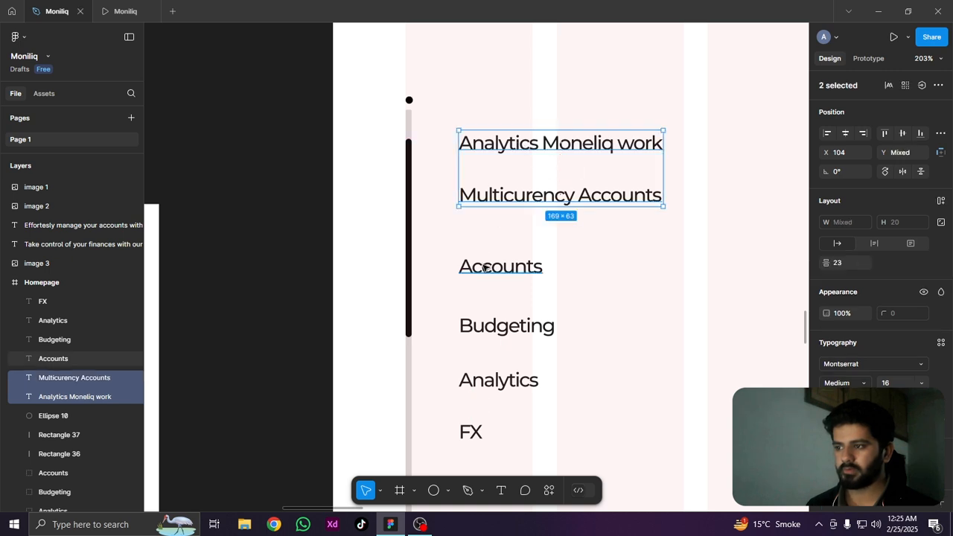
shift+click(487, 266)
shift+click(488, 328)
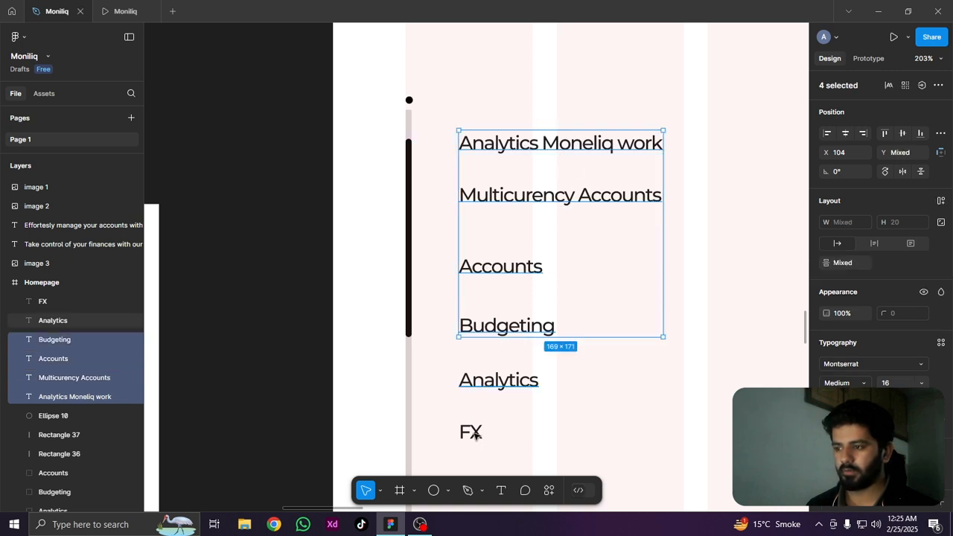
shift+click(497, 379)
shift+click(470, 432)
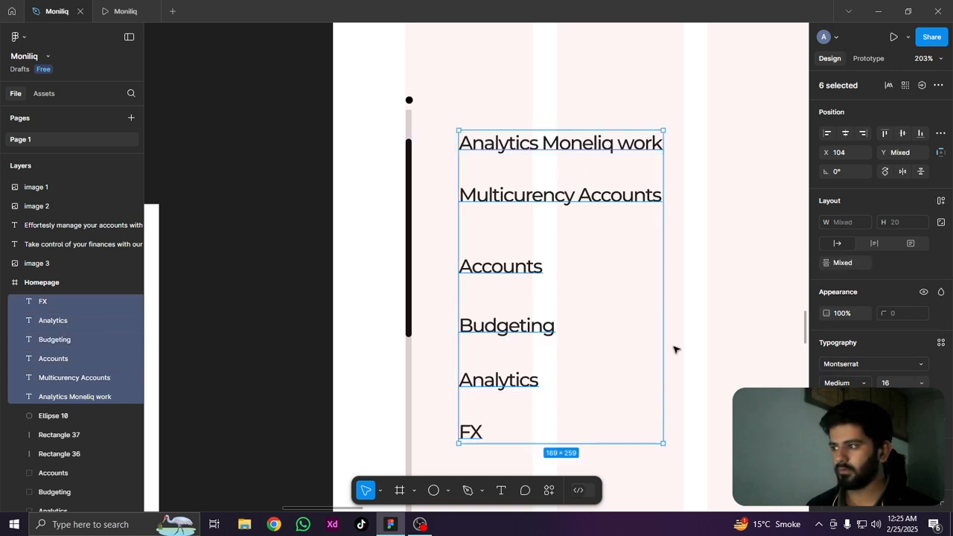
click(941, 134)
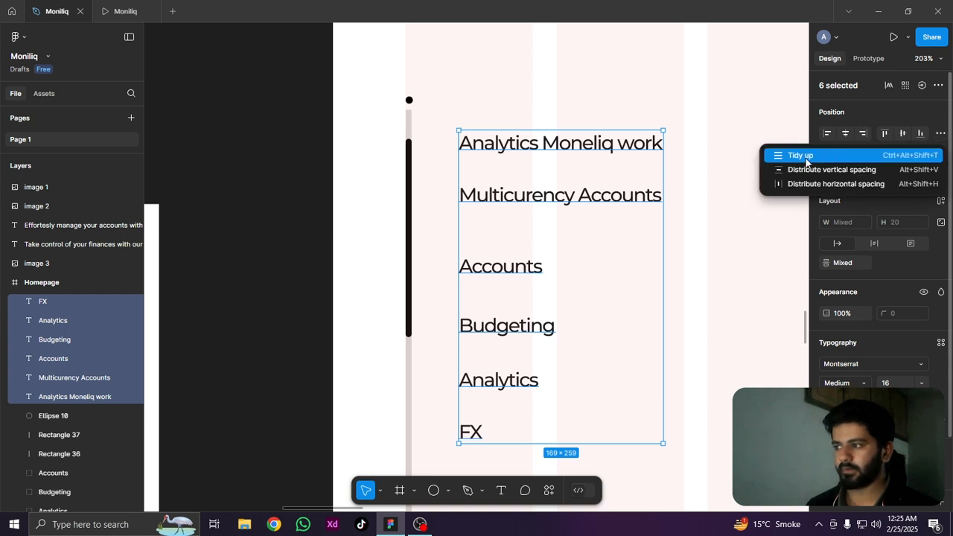
click(805, 159)
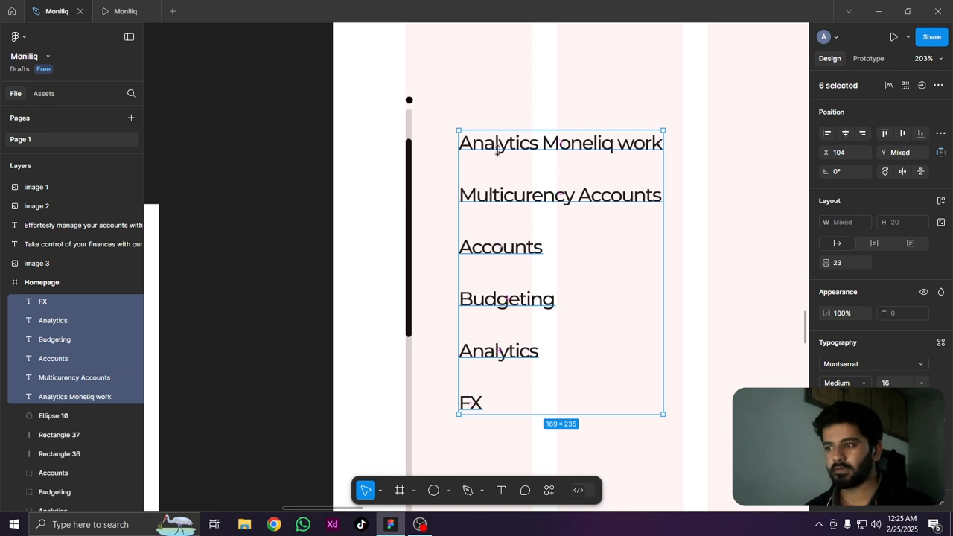
Widen the spacing between the six labels to 38 and line up the first label with the black dot
drag(561, 168, 504, 118)
scroll(541, 176, down, 5)
scroll(521, 171, up, 2)
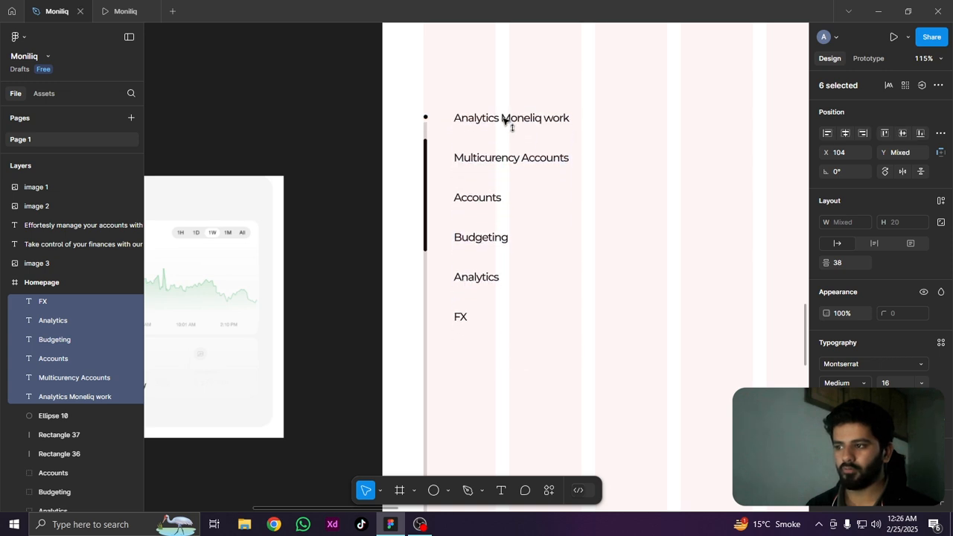
Shorten the black progress bar to a height of 59 and move it up to Y 2665, beside "Multicurency Accounts"
scroll(419, 151, up, 5)
click(437, 348)
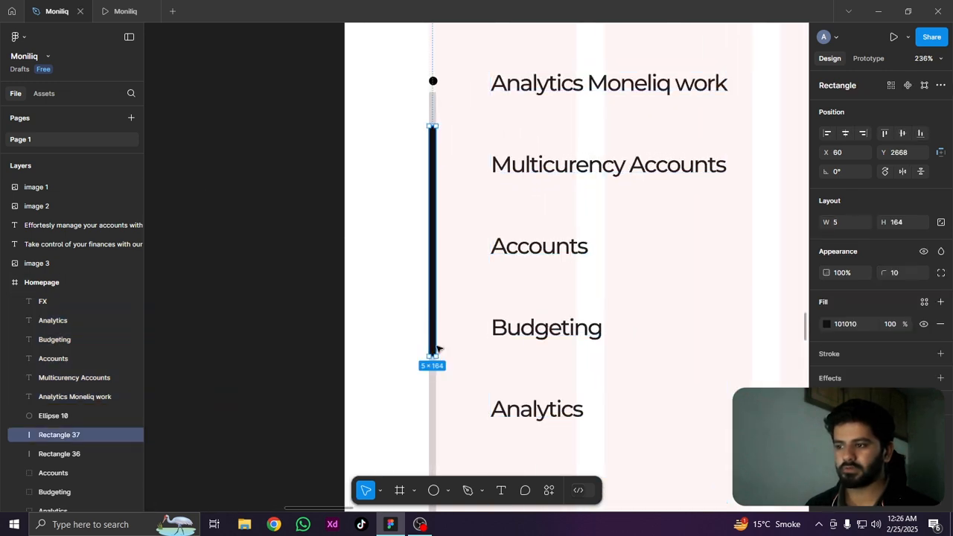
drag(431, 326, 432, 207)
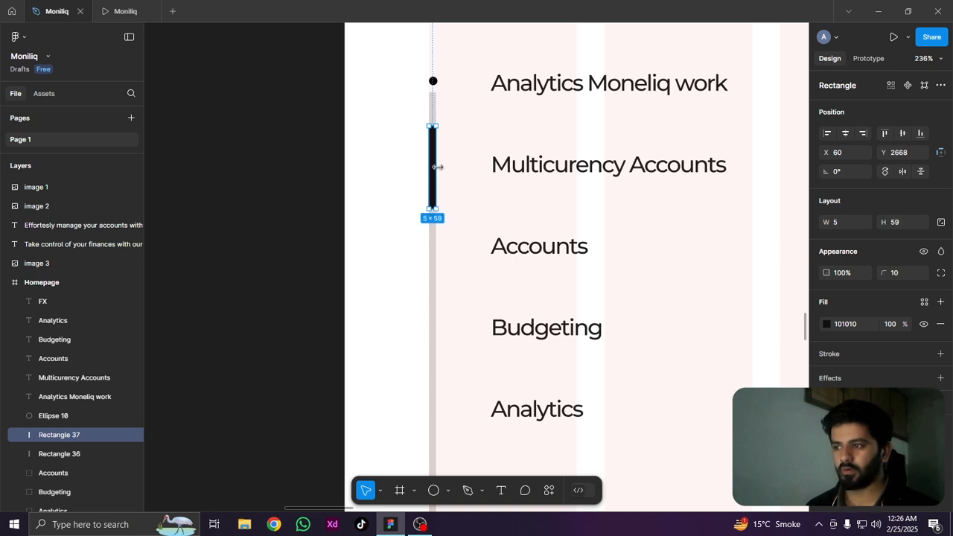
drag(434, 164, 431, 159)
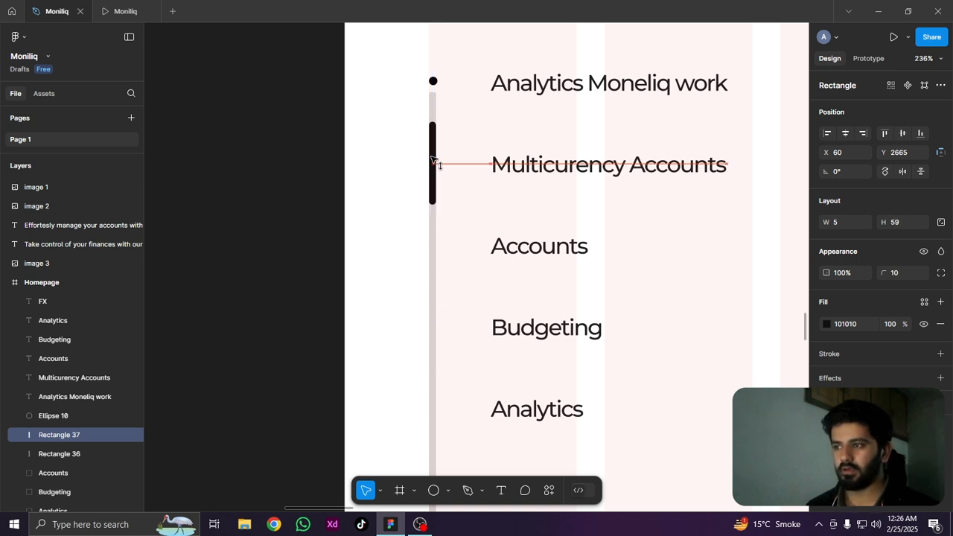
click(543, 89)
ctrl+scroll(458, 164, down, 5)
click(448, 264)
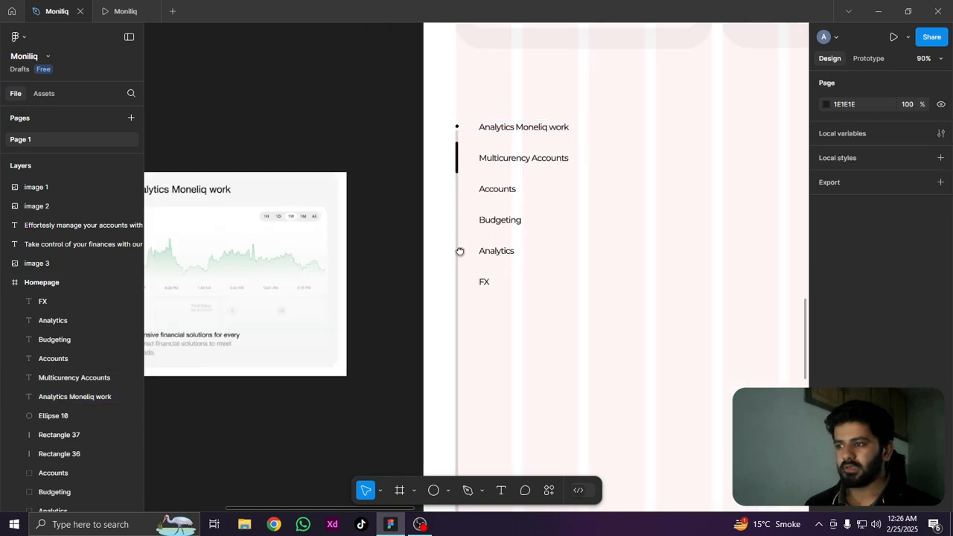
Fade the five labels below "Analytics Moneliq work" to a lighter grey, leaving out the first label
drag(460, 251, 339, 222)
scroll(343, 112, up, 4)
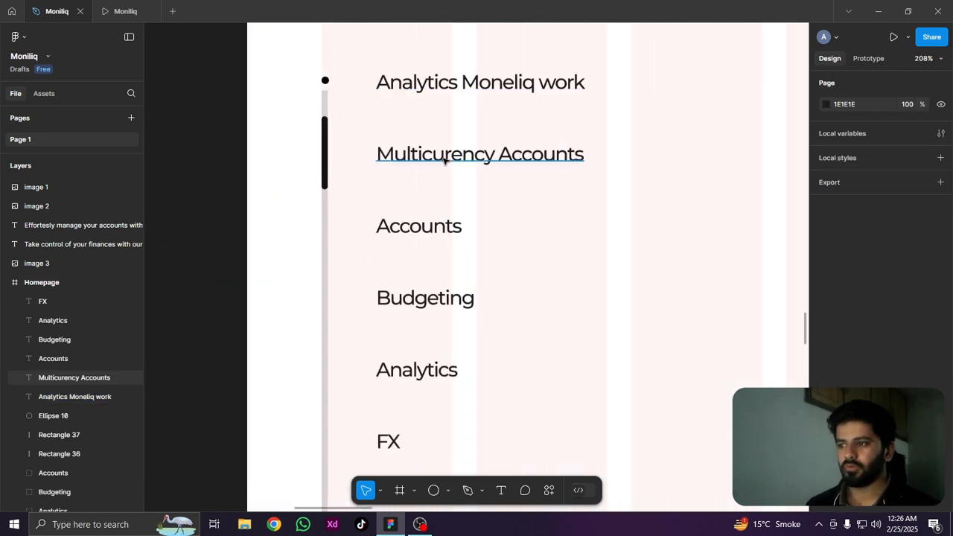
click(418, 156)
shift+click(413, 229)
shift+click(417, 300)
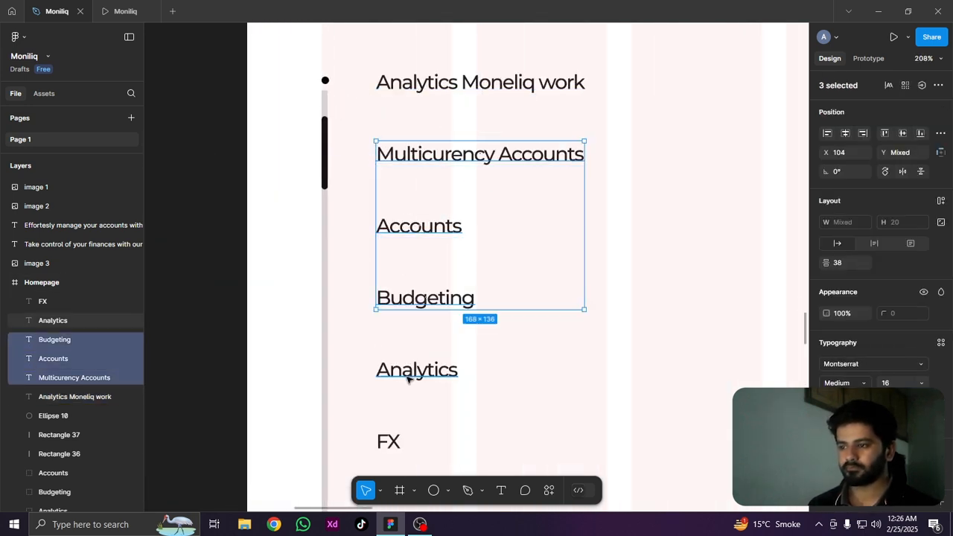
shift+click(410, 375)
shift+click(389, 448)
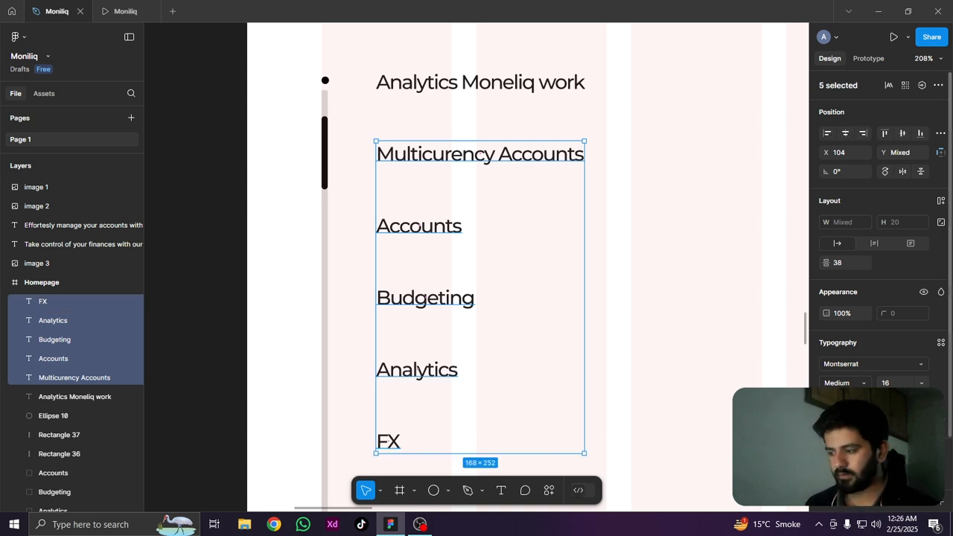
scroll(514, 257, down, 3)
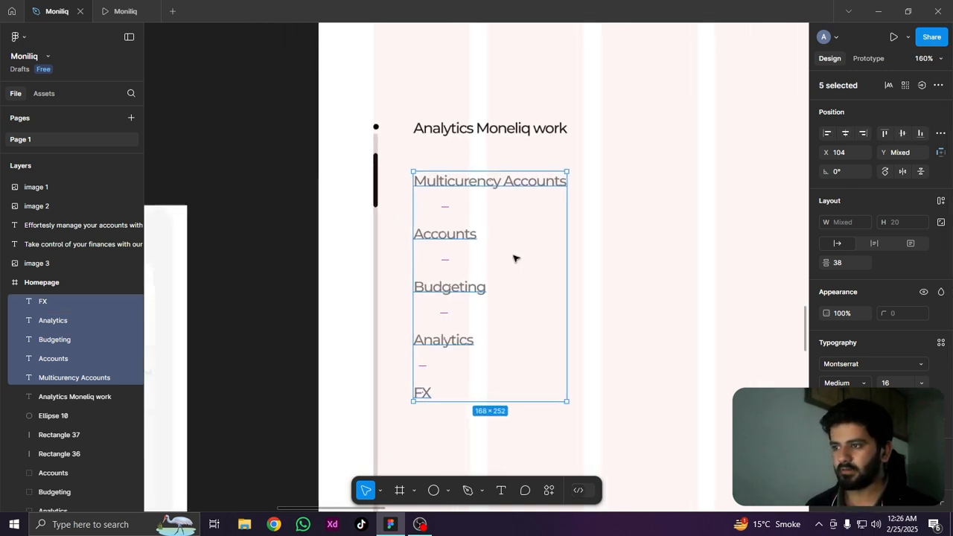
click(582, 207)
Draw a rectangle of about 1105 × 973 beside the side list for the analytics card, following the reference image
scroll(484, 127, up, 3)
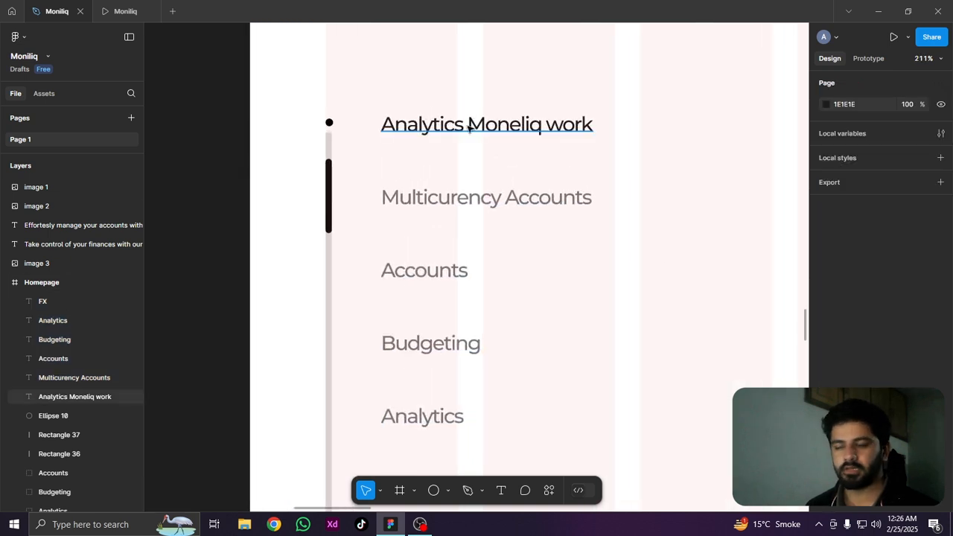
scroll(469, 127, down, 5)
scroll(269, 161, left, 5)
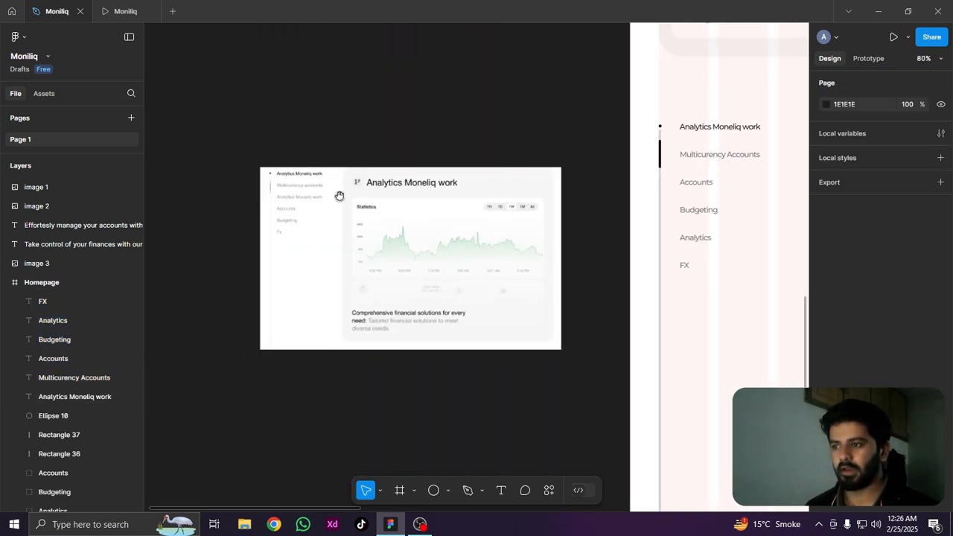
click(397, 198)
scroll(325, 201, down, 3)
drag(663, 210, 371, 232)
drag(316, 345, 400, 277)
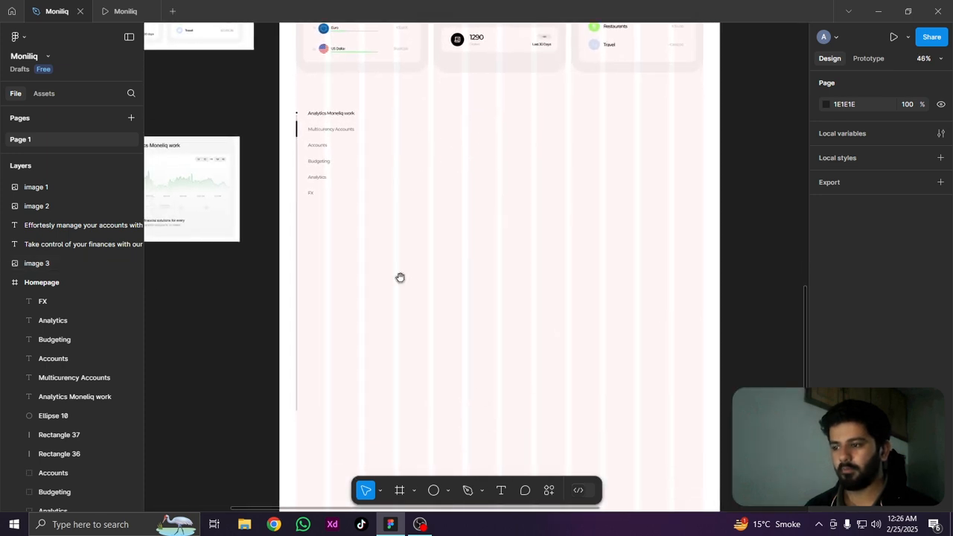
click(448, 494)
click(457, 376)
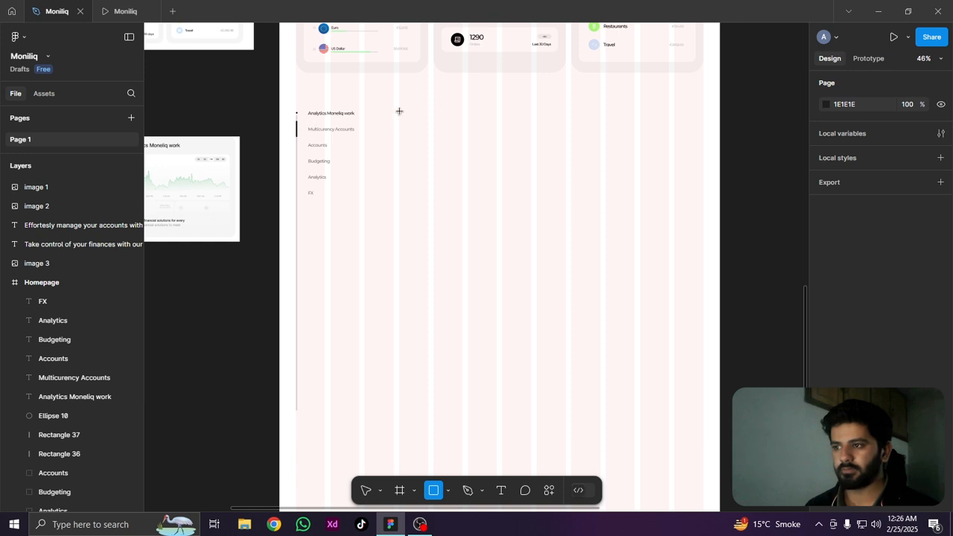
drag(400, 112, 701, 379)
Align the new rectangle's top edge with the top of the "Analytics Moneliq work" label, at Y 2627
scroll(481, 247, up, 5)
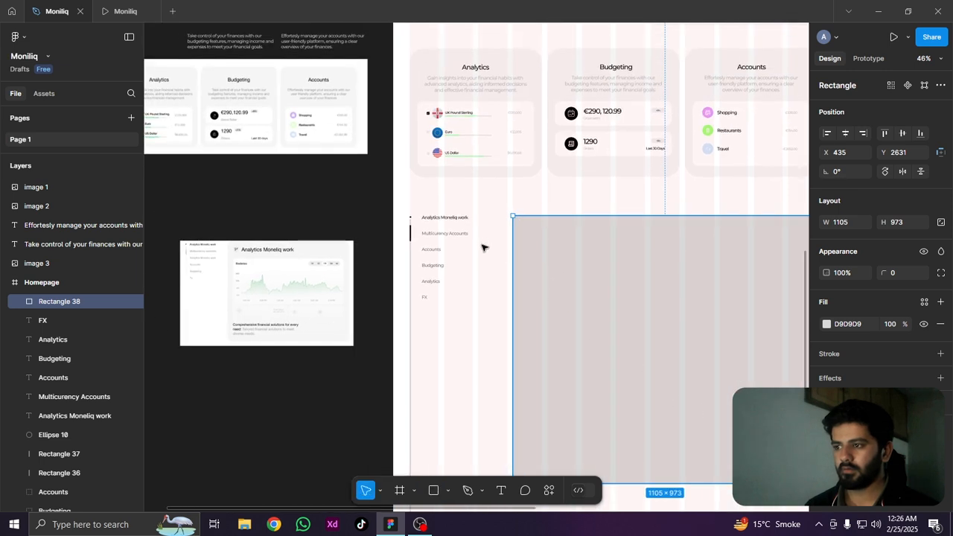
drag(602, 275, 601, 271)
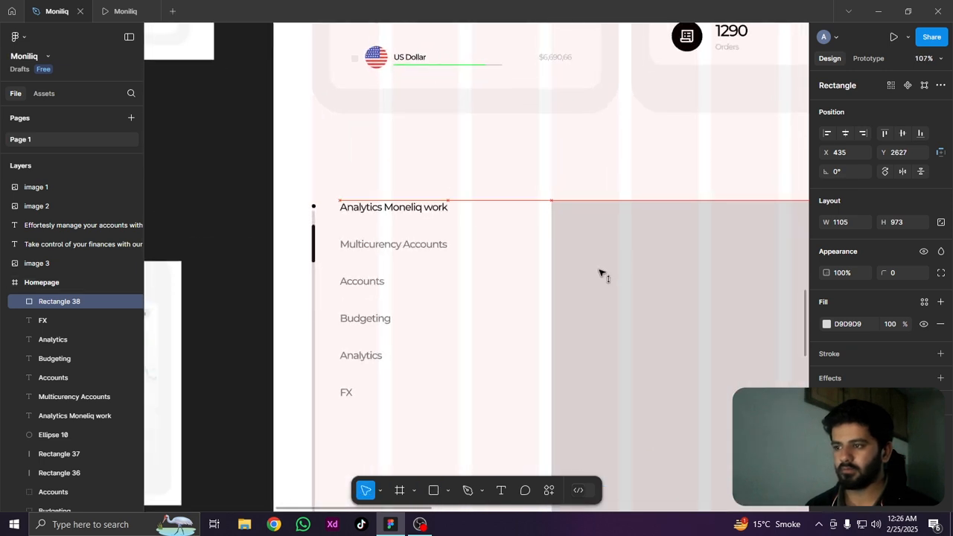
scroll(570, 206, up, 8)
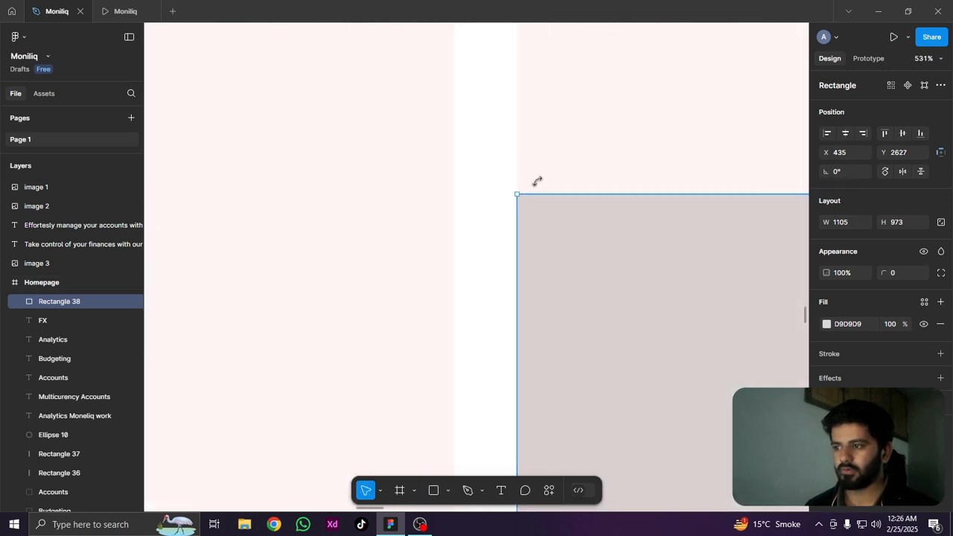
Select all six side list labels, from "Analytics Moneliq work" to "FX", and check their typography settings
scroll(519, 126, down, 10)
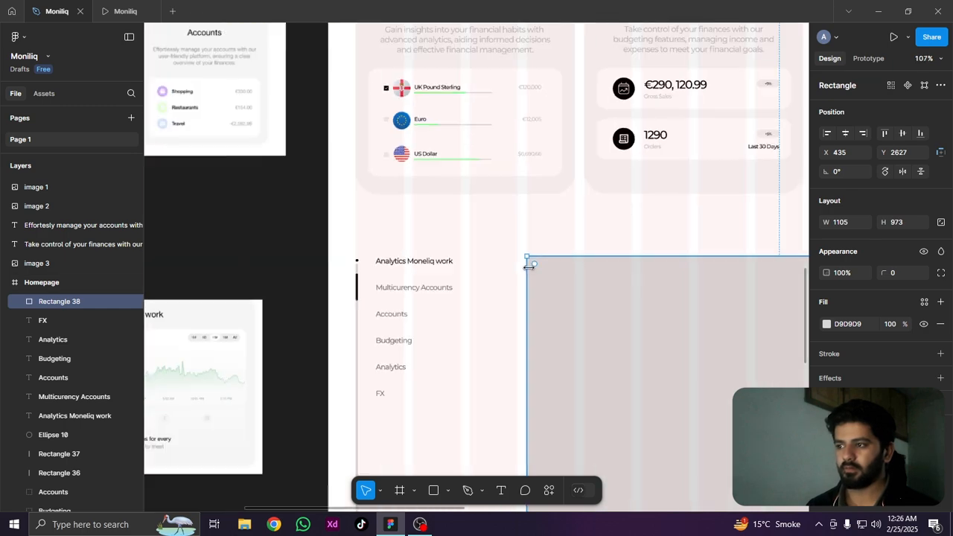
drag(564, 322, 515, 161)
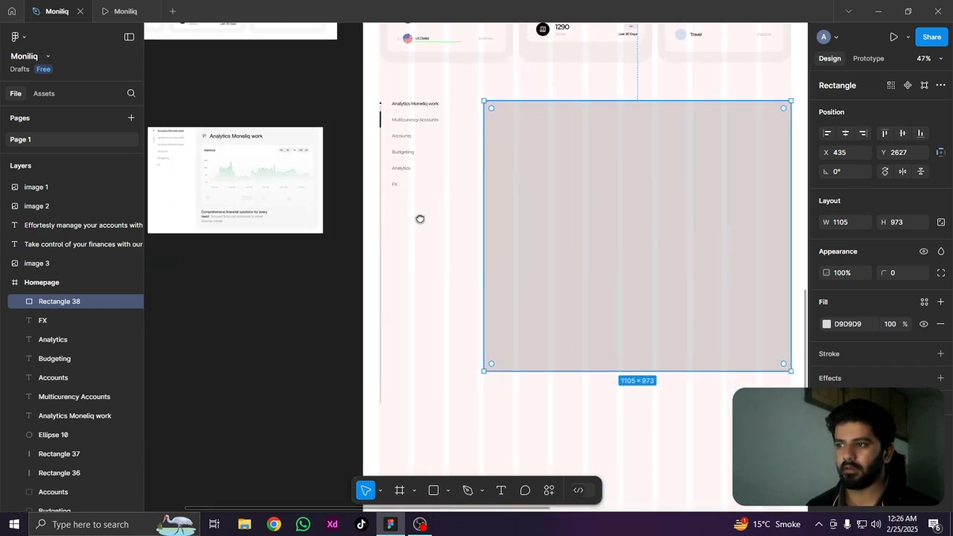
scroll(451, 207, up, 4)
click(468, 226)
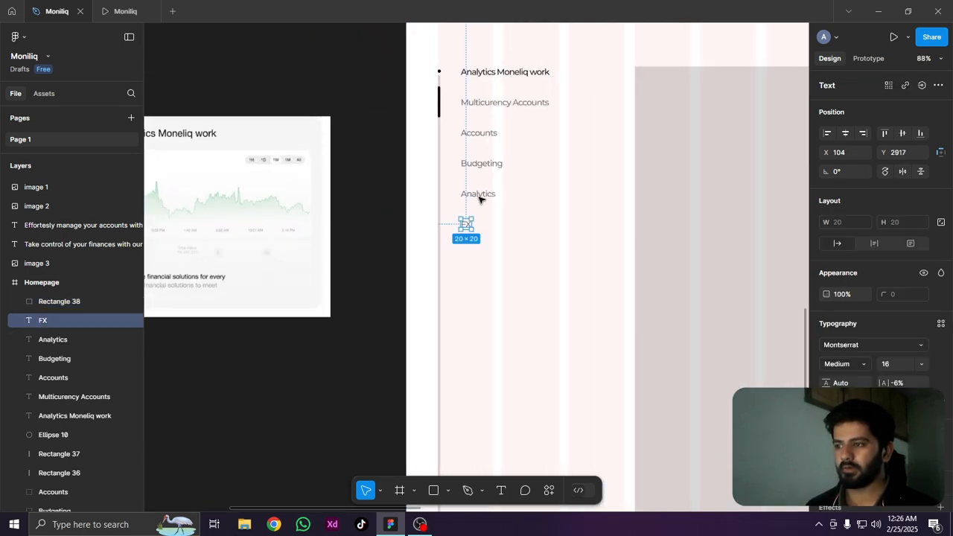
shift+click(480, 195)
shift+click(483, 164)
shift+click(479, 134)
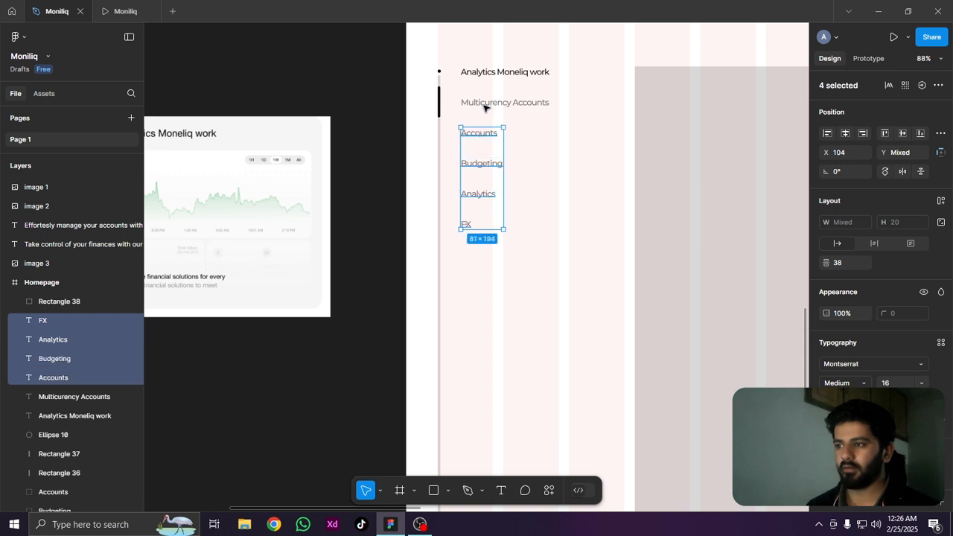
shift+click(487, 101)
shift+click(492, 72)
scroll(886, 350, down, 2)
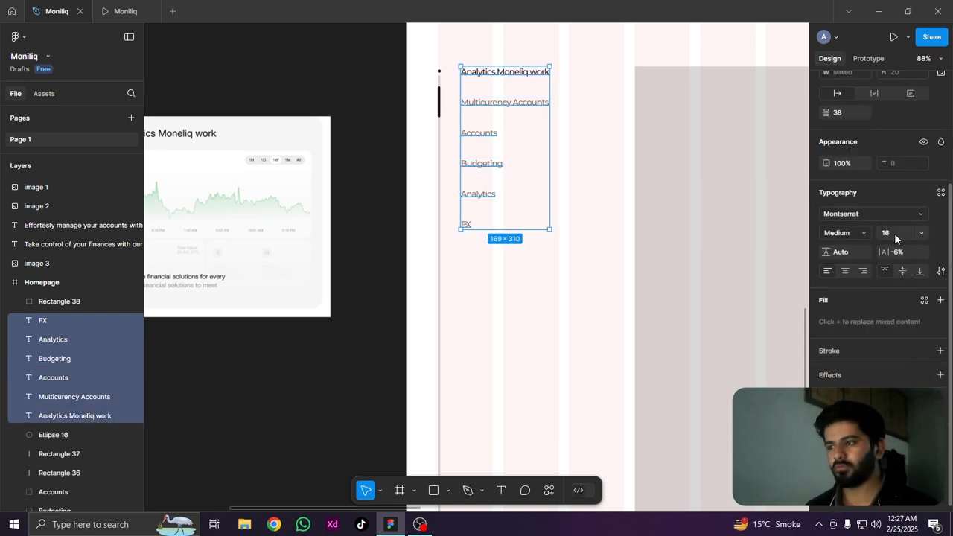
click(496, 241)
scroll(491, 240, down, 5)
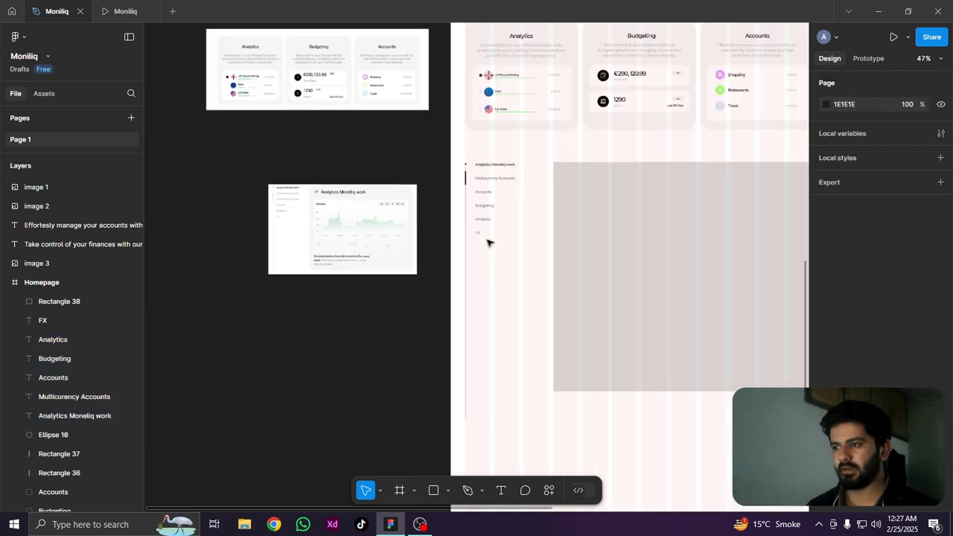
Fill the analytics card rectangle with F6F6F6, sampled from the card background in the reference image
scroll(532, 274, up, 4)
click(490, 258)
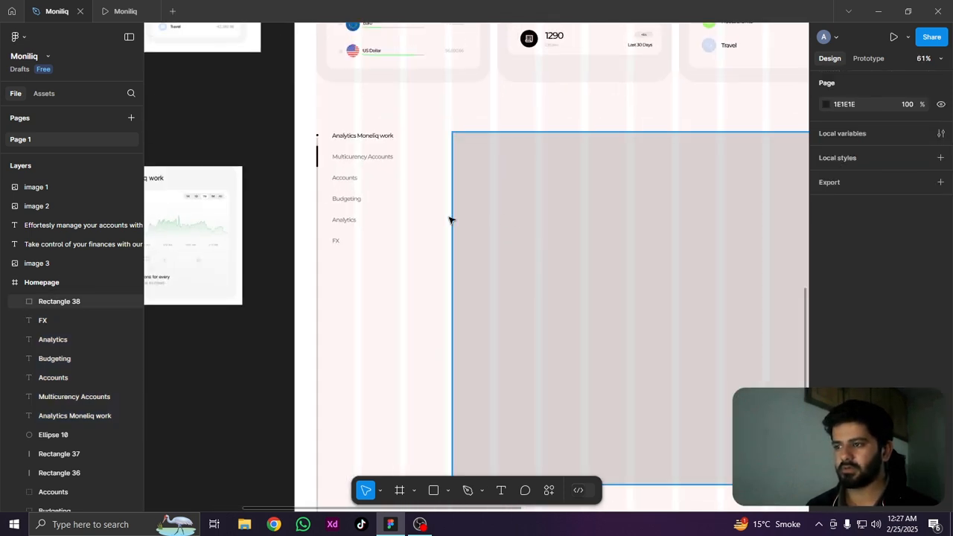
drag(279, 265, 564, 289)
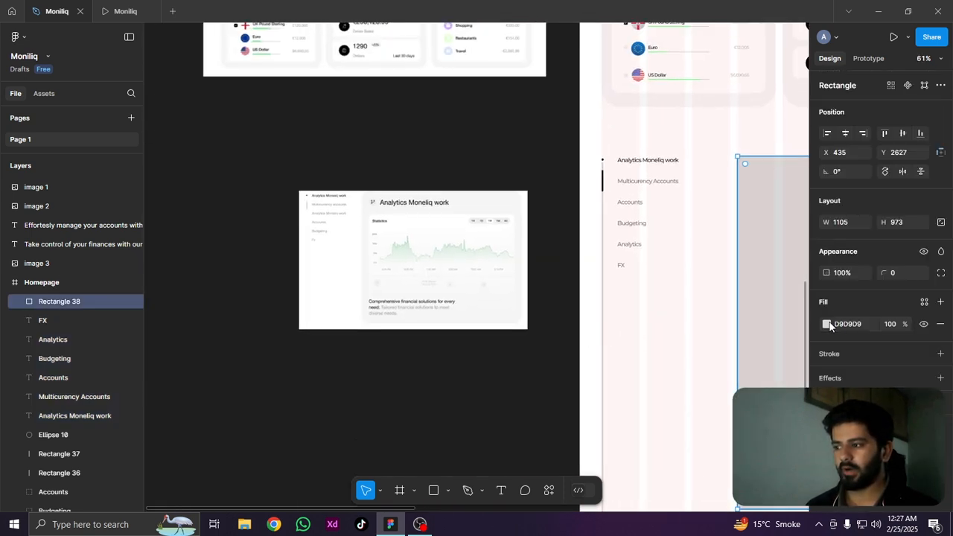
scroll(381, 217, up, 6)
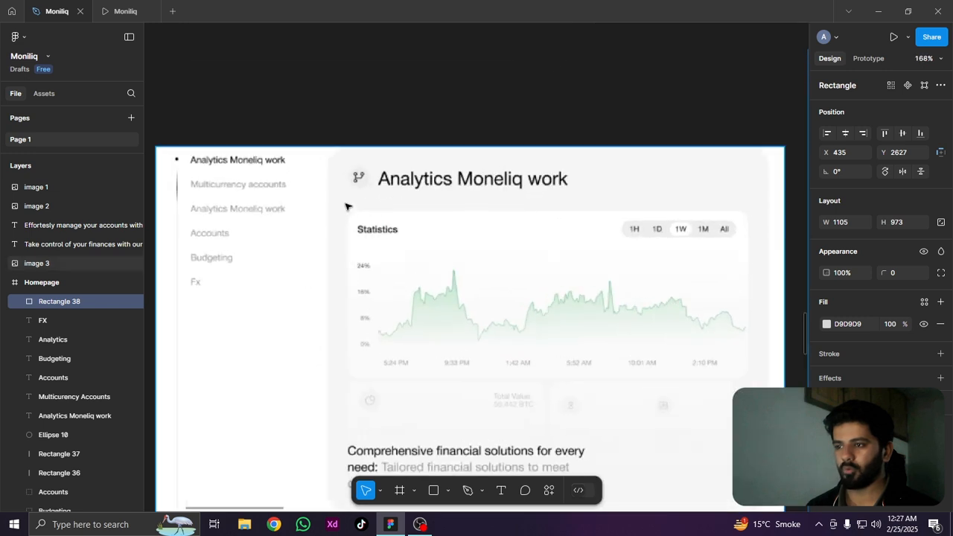
click(346, 206)
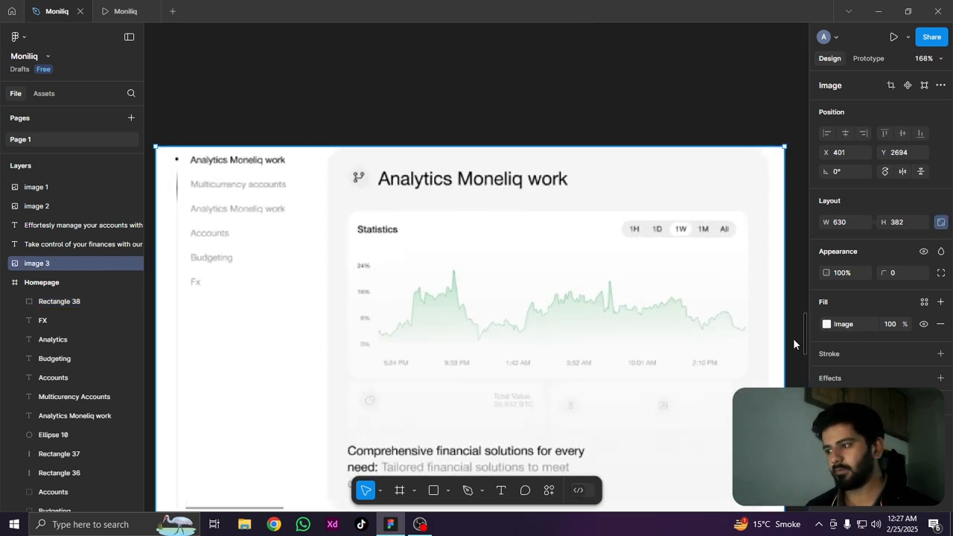
scroll(585, 320, down, 5)
scroll(591, 317, right, 3)
scroll(440, 226, down, 1)
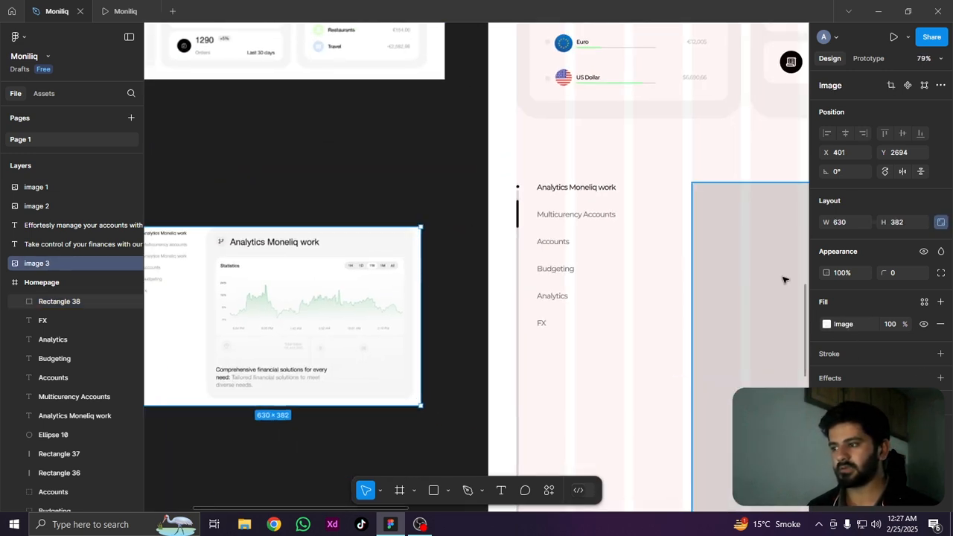
click(807, 324)
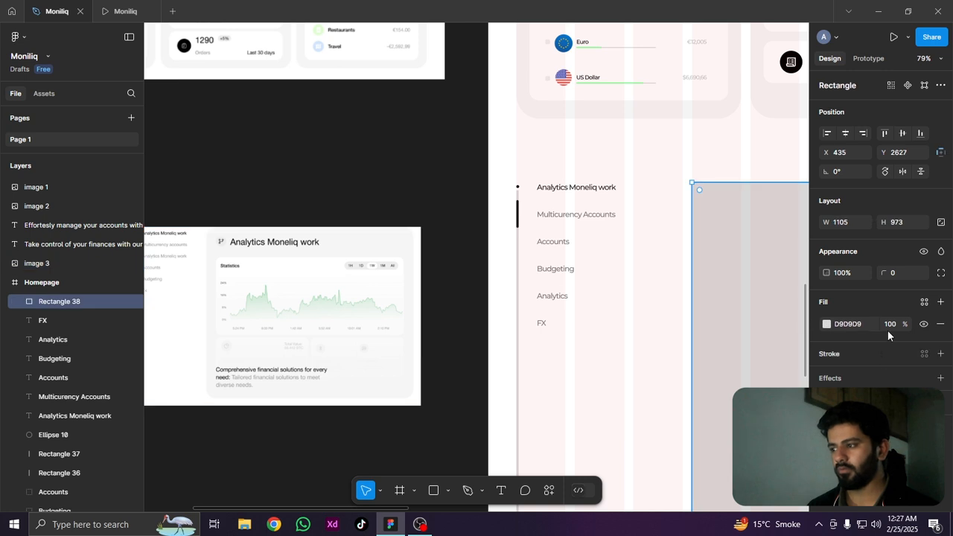
click(826, 324)
click(718, 406)
click(683, 377)
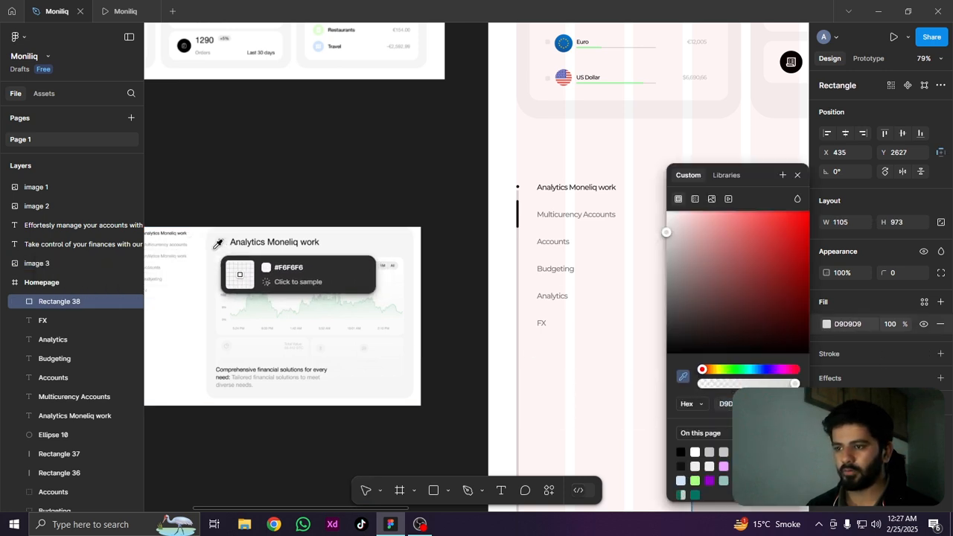
click(213, 248)
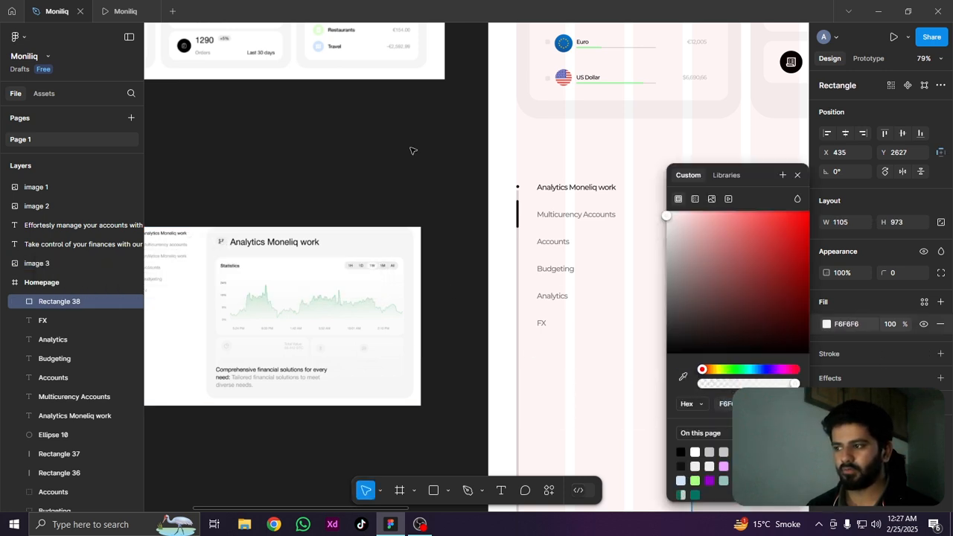
click(585, 290)
Round the analytics card's corners, trying radii of 20 and 30 before setting the radius to 50
drag(643, 270, 335, 270)
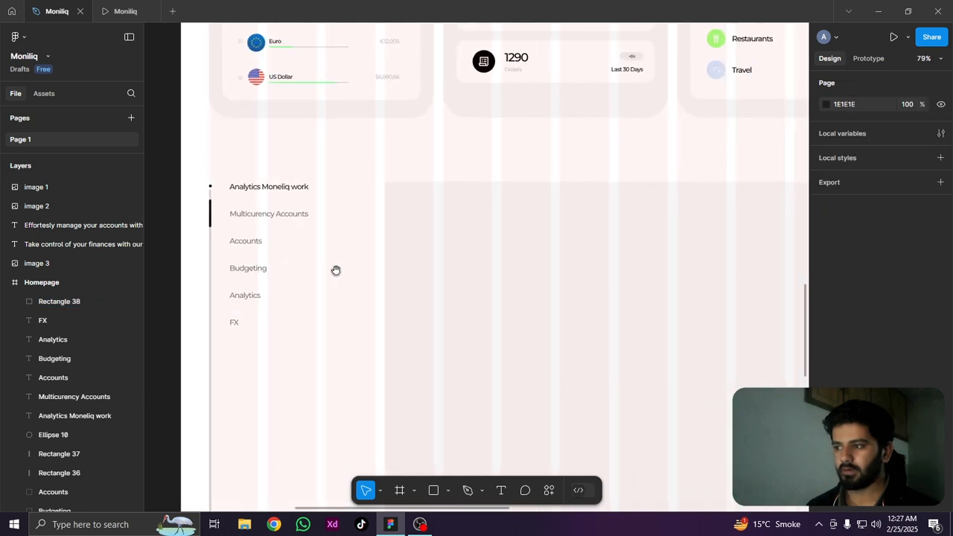
click(450, 245)
scroll(450, 245, up, 1)
scroll(515, 238, up, 2)
scroll(544, 238, down, 5)
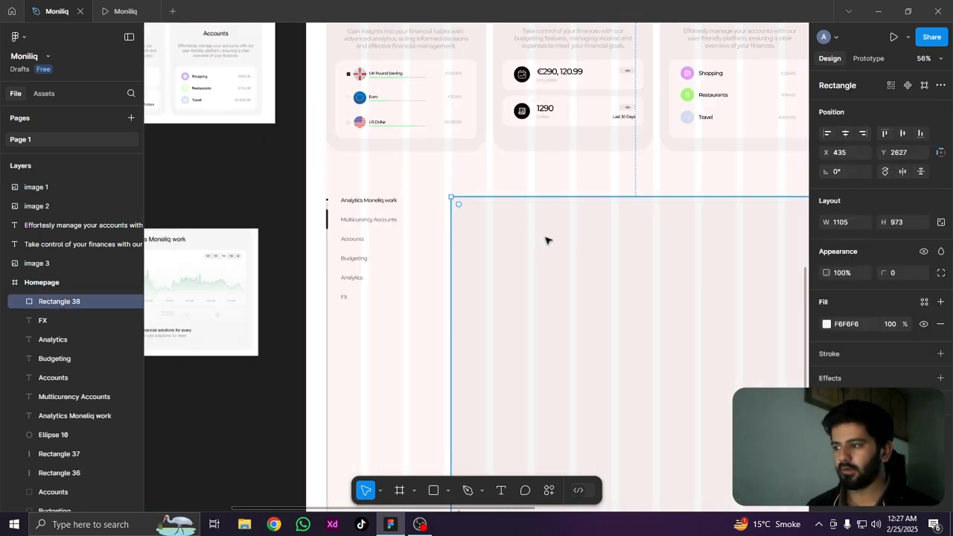
scroll(254, 259, up, 2)
drag(283, 258, 530, 258)
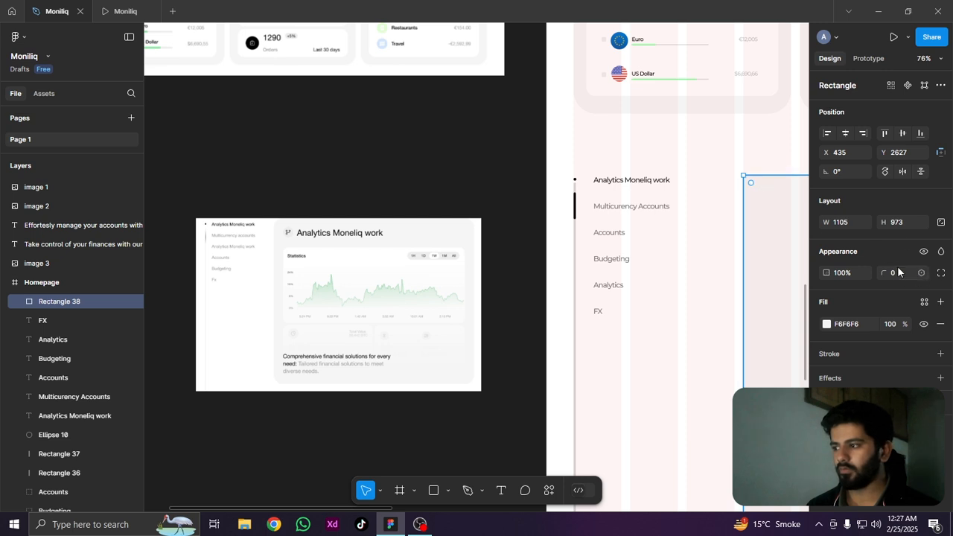
text(20)
key(Return)
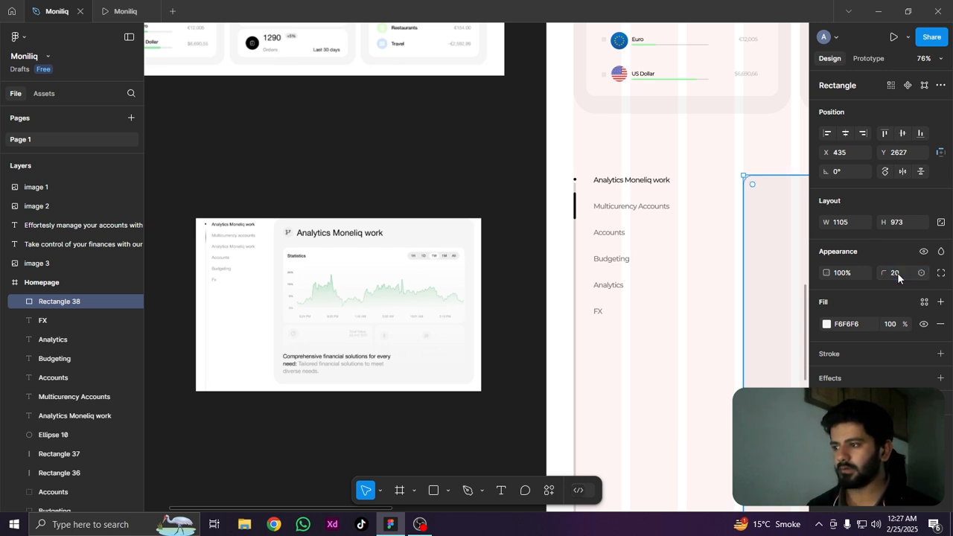
text(30)
key(Return)
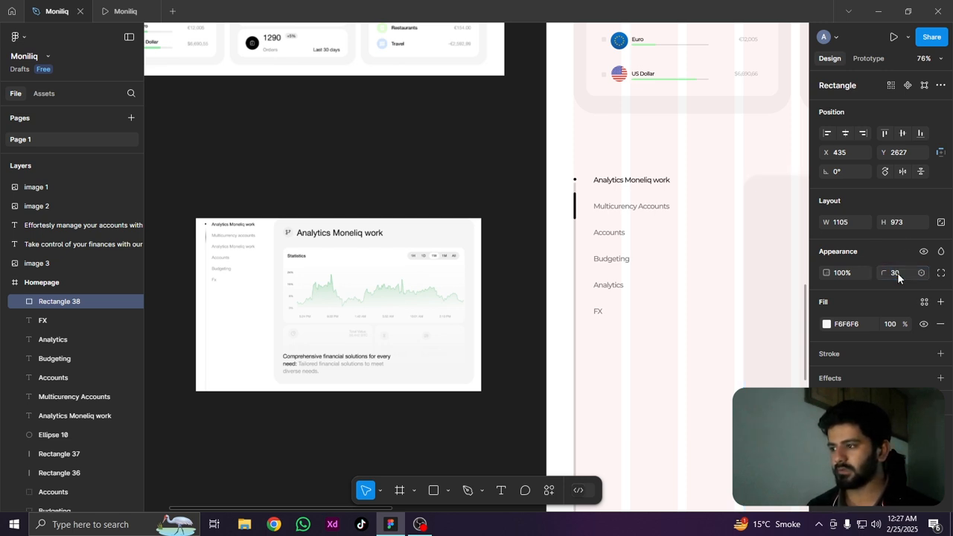
click(895, 279)
text(50)
key(Return)
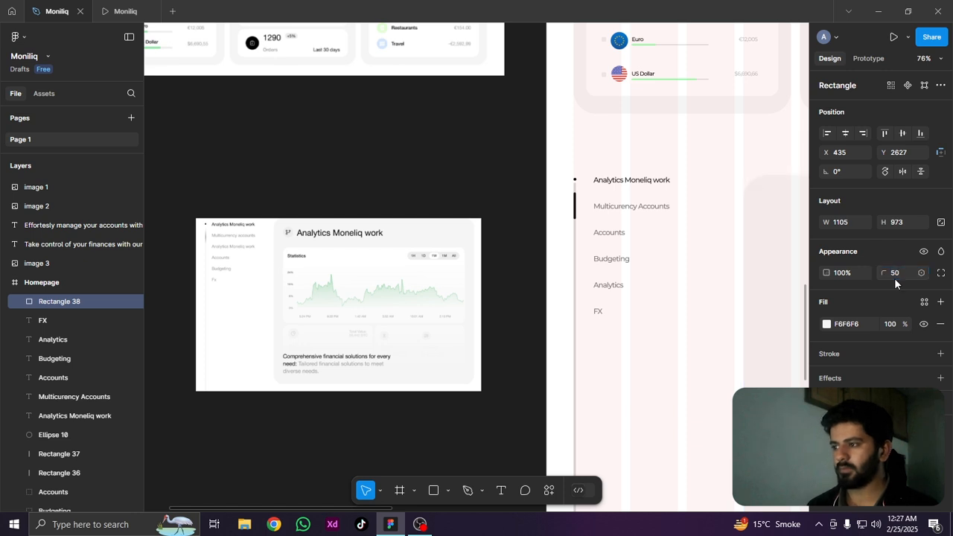
ctrl+scroll(503, 235, down, 3)
scroll(503, 235, down, 1)
click(717, 431)
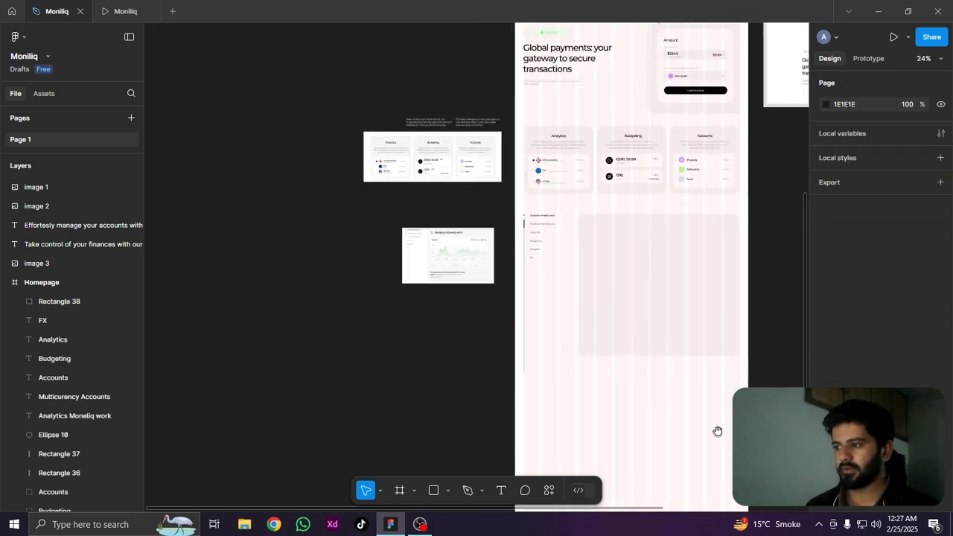
Draw a circle of about 72 × 72 near the analytics card's upper-left corner for the heading icon, following the reference image
drag(696, 405, 592, 398)
ctrl+scroll(534, 256, up, 4)
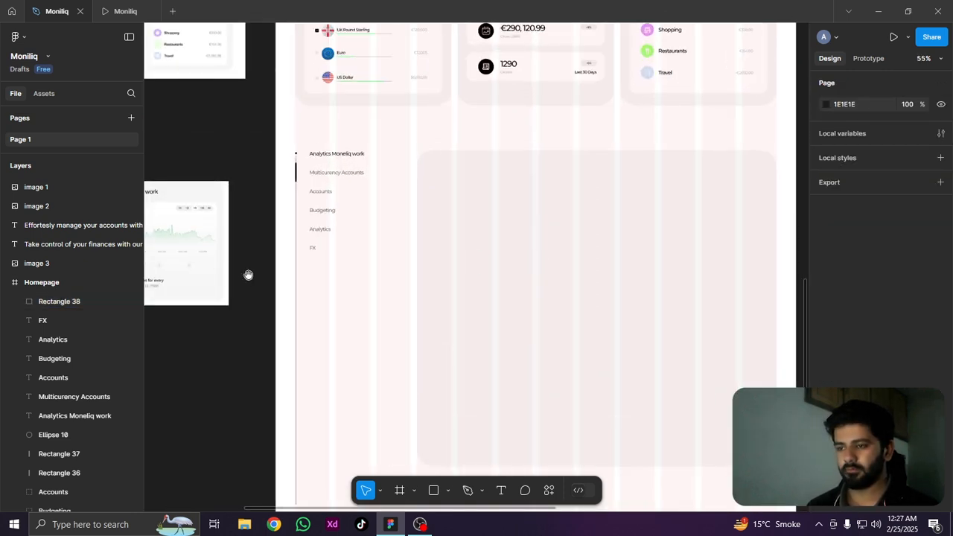
drag(248, 275, 372, 281)
drag(216, 253, 351, 267)
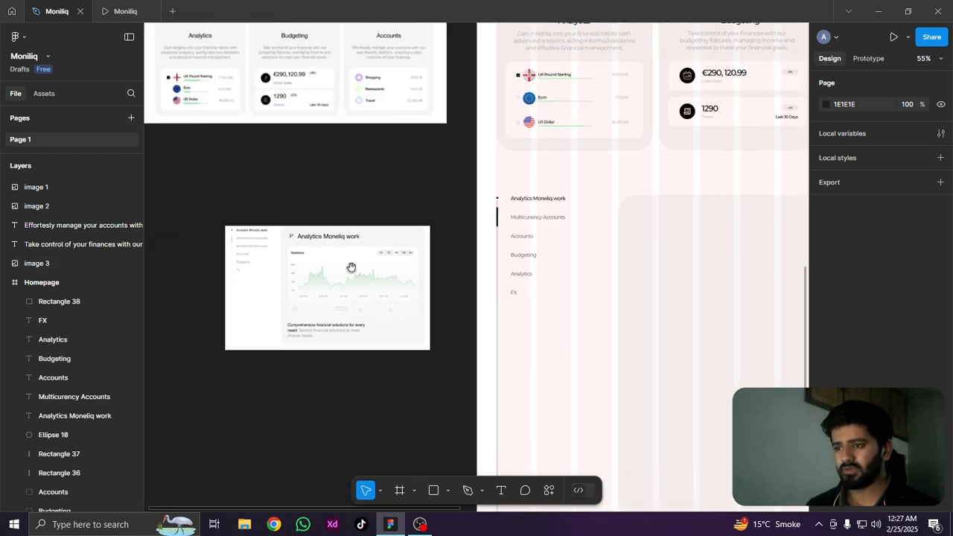
ctrl+scroll(351, 266, up, 4)
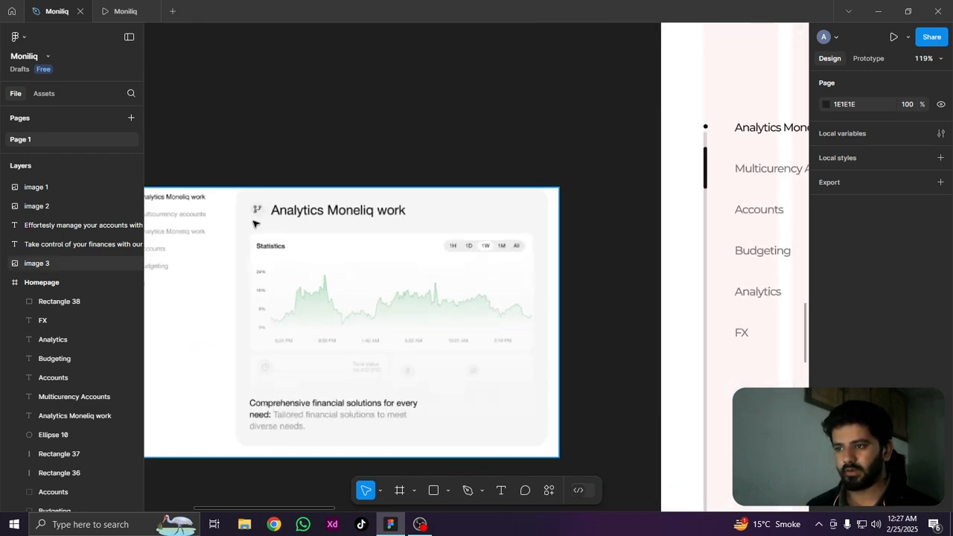
ctrl+scroll(254, 225, down, 4)
scroll(444, 260, right, 2)
ctrl+scroll(421, 234, up, 3)
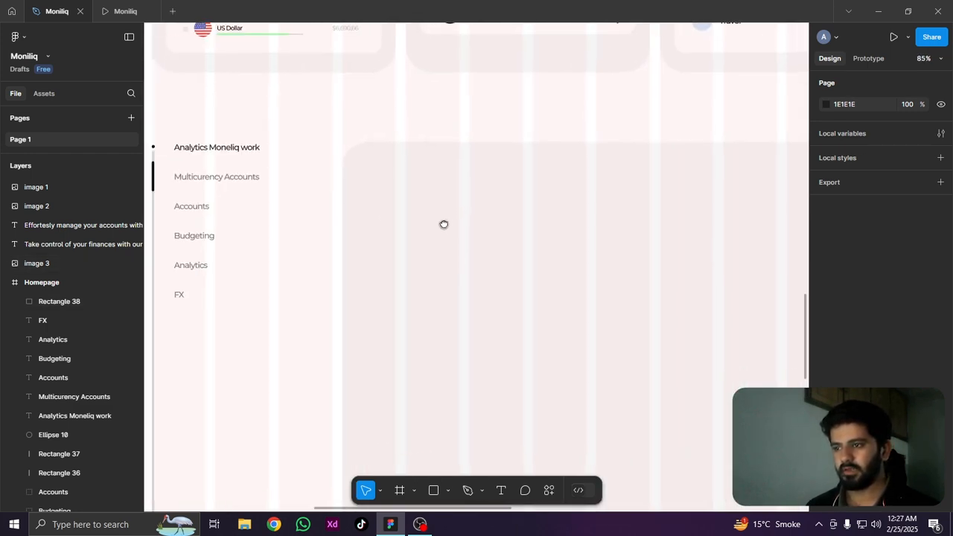
drag(444, 225, 451, 221)
click(446, 490)
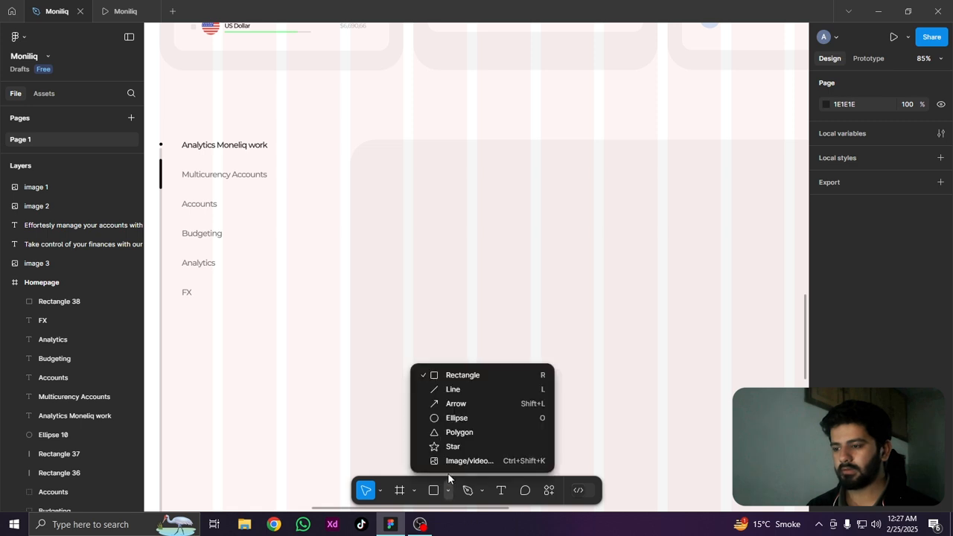
click(456, 418)
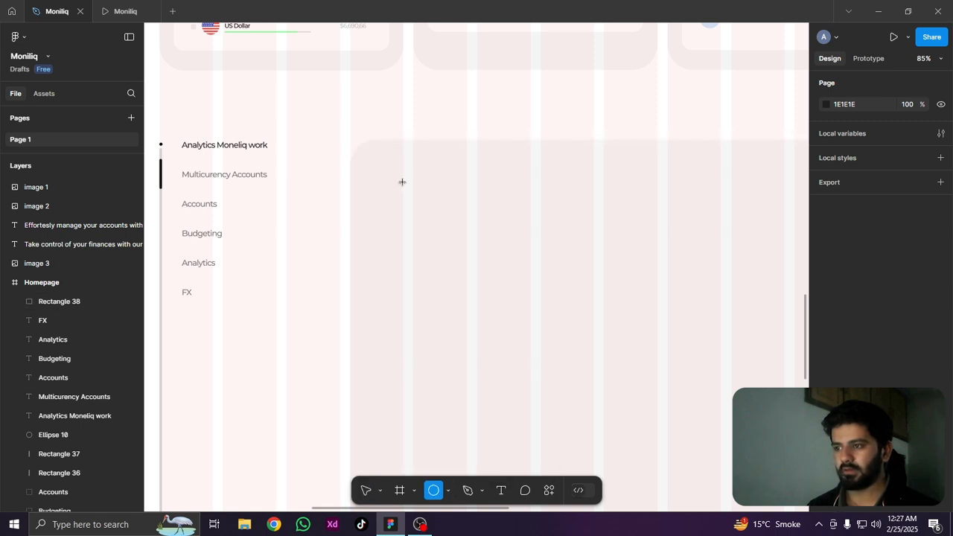
drag(402, 182, 422, 190)
scroll(421, 190, up, 5)
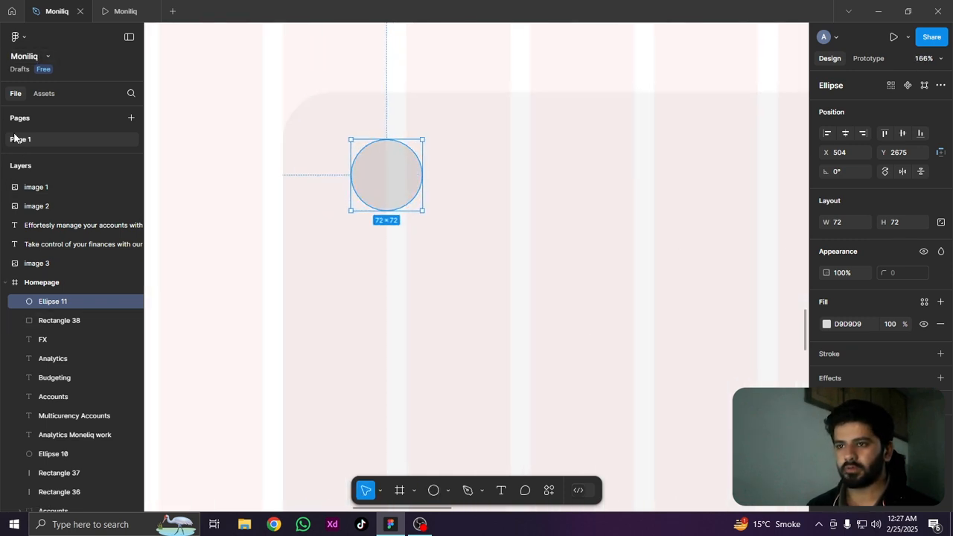
Insert the share icon from the Feather Icons plugin by searching "conn", and place it in the centre of the grey circle
click(15, 38)
mouse_move(73, 198)
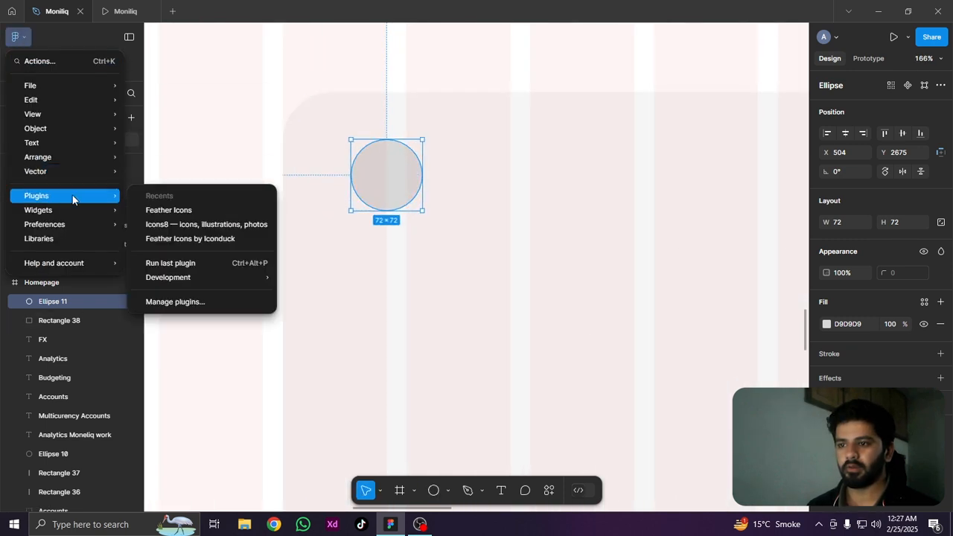
click(170, 210)
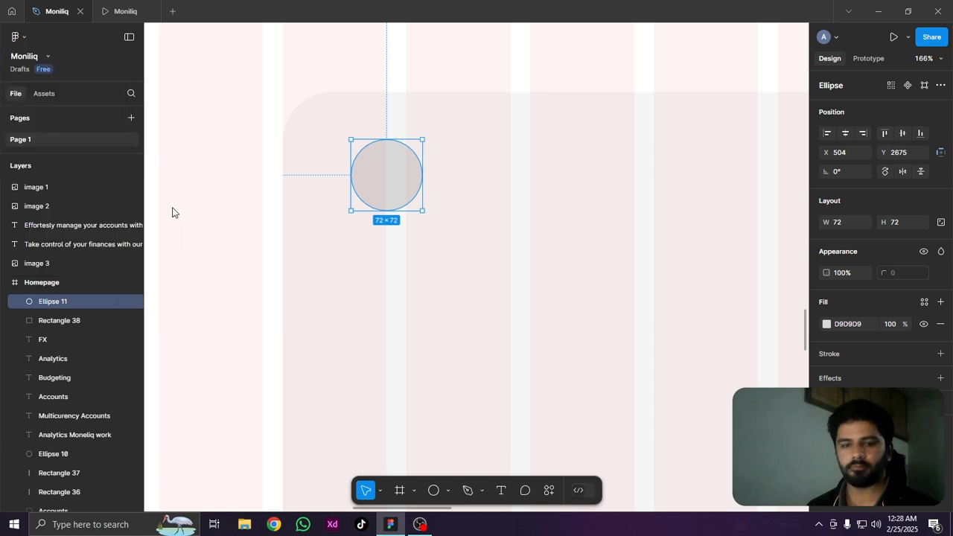
drag(463, 147, 595, 130)
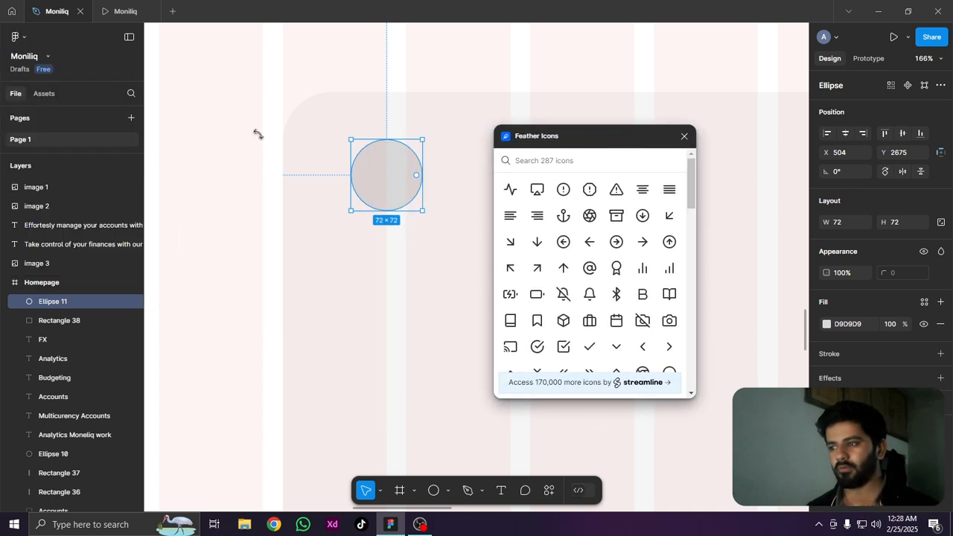
click(15, 36)
mouse_move(44, 195)
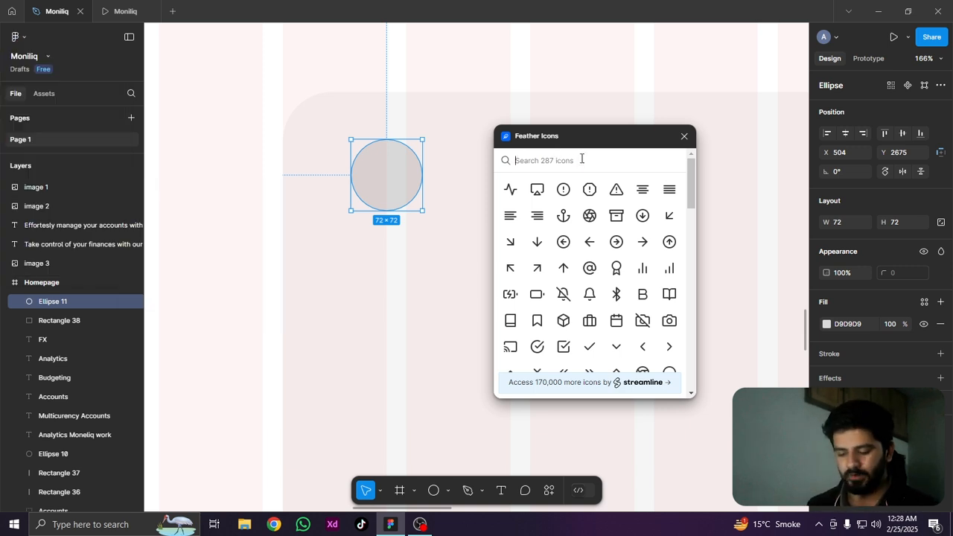
text(conn)
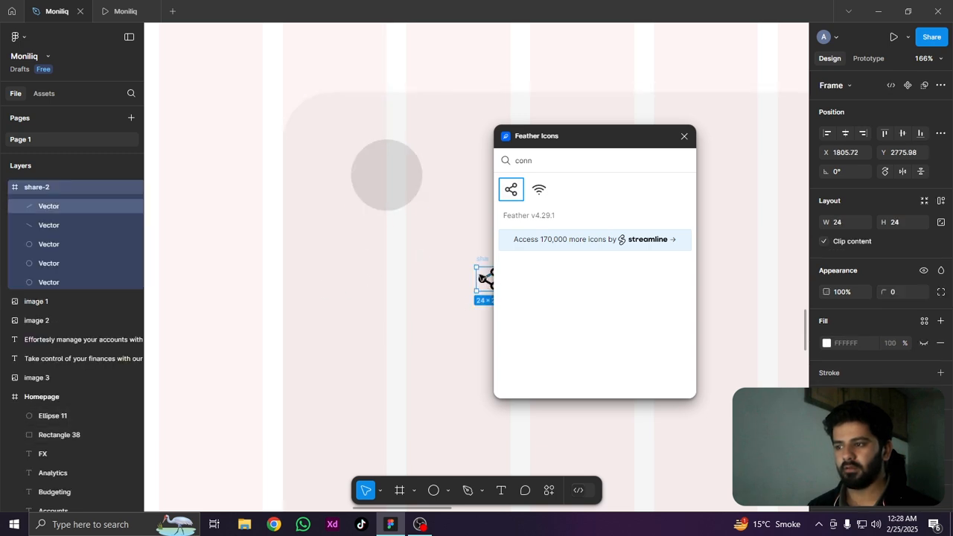
drag(485, 281, 311, 280)
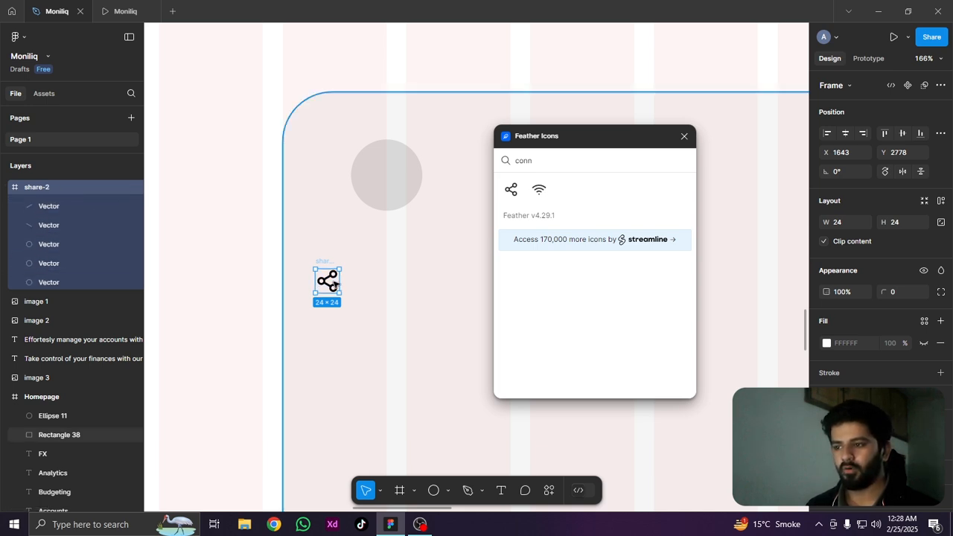
drag(334, 283, 385, 175)
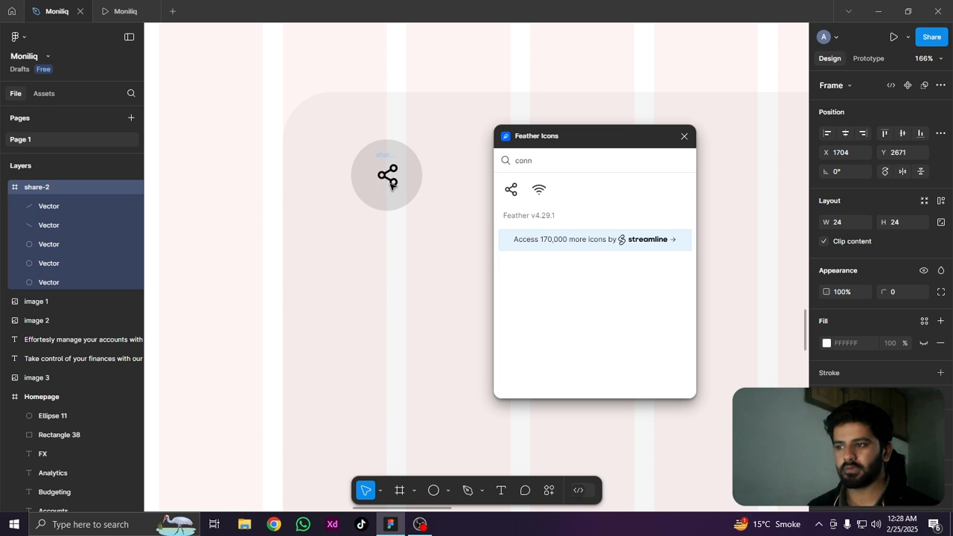
Enlarge the share icon inside the grey circle to 38 × 38, and select the circle together with it
key(alt)
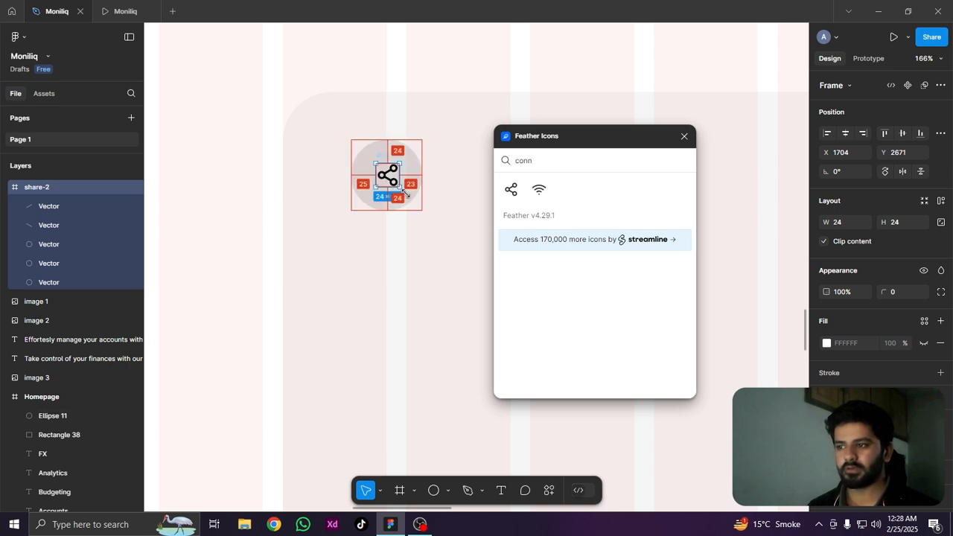
drag(404, 192, 375, 172)
scroll(406, 194, up, 5)
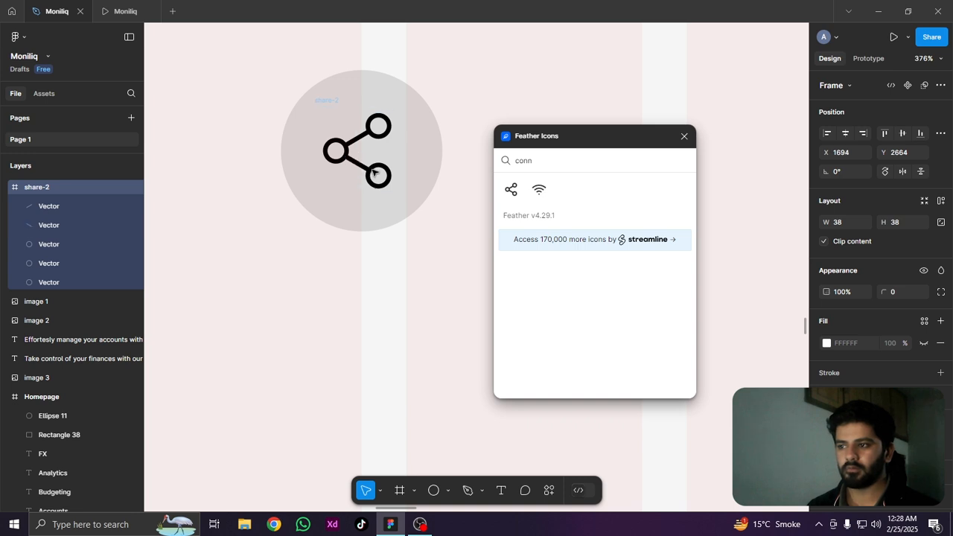
scroll(360, 201, down, 5)
scroll(365, 193, up, 5)
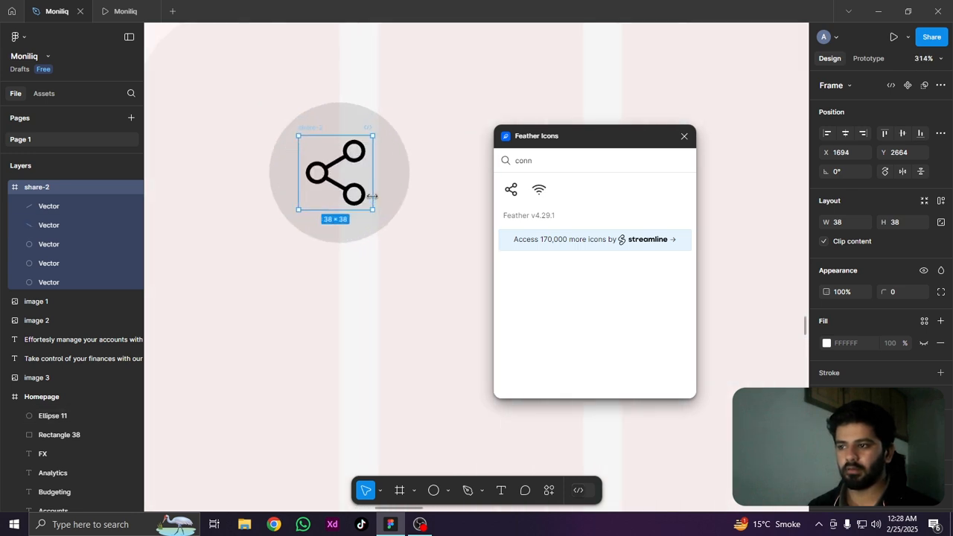
shift+click(401, 179)
Duplicate the "Analytics Moneliq work" list label beside the share icon circle in front of the card, and close the Feather Icons plugin
scroll(401, 179, down, 6)
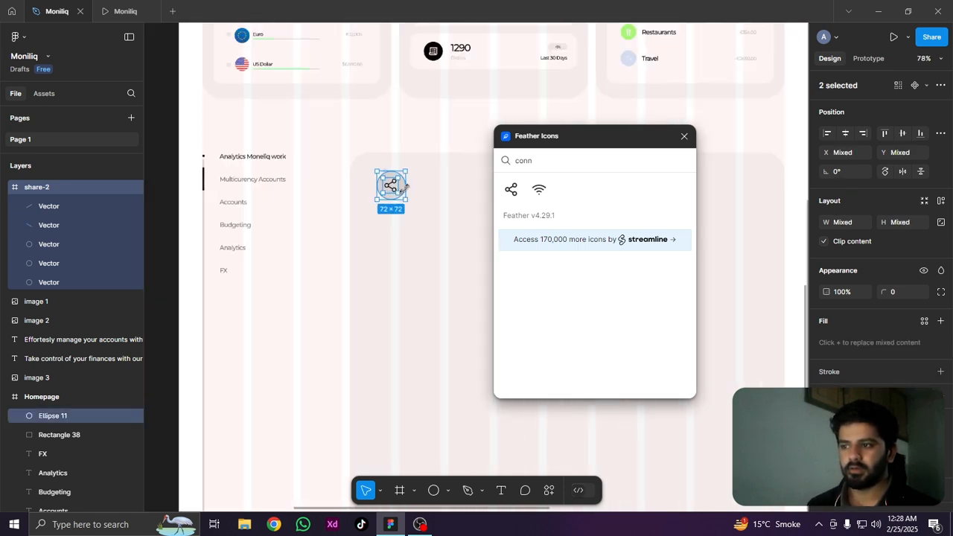
click(236, 154)
drag(226, 154, 455, 192)
drag(629, 140, 402, 110)
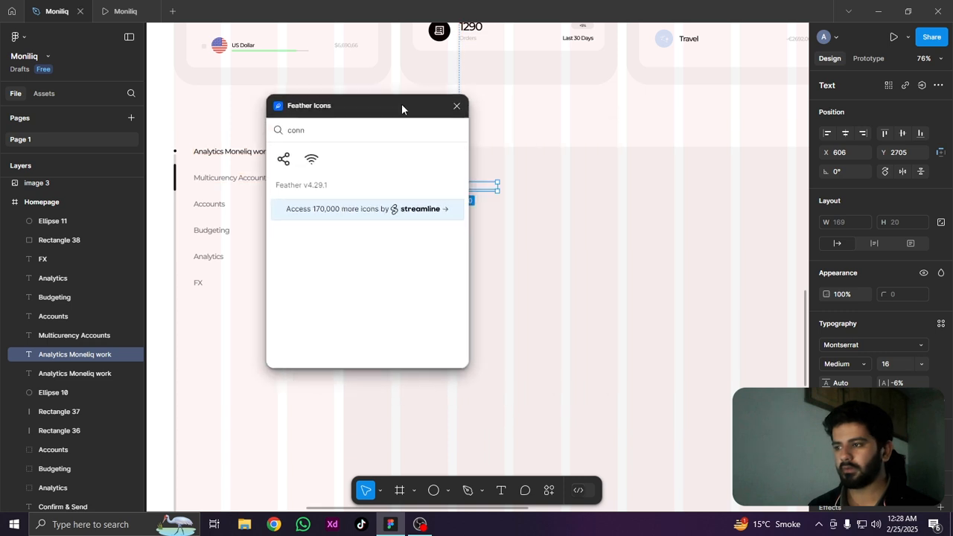
click(457, 106)
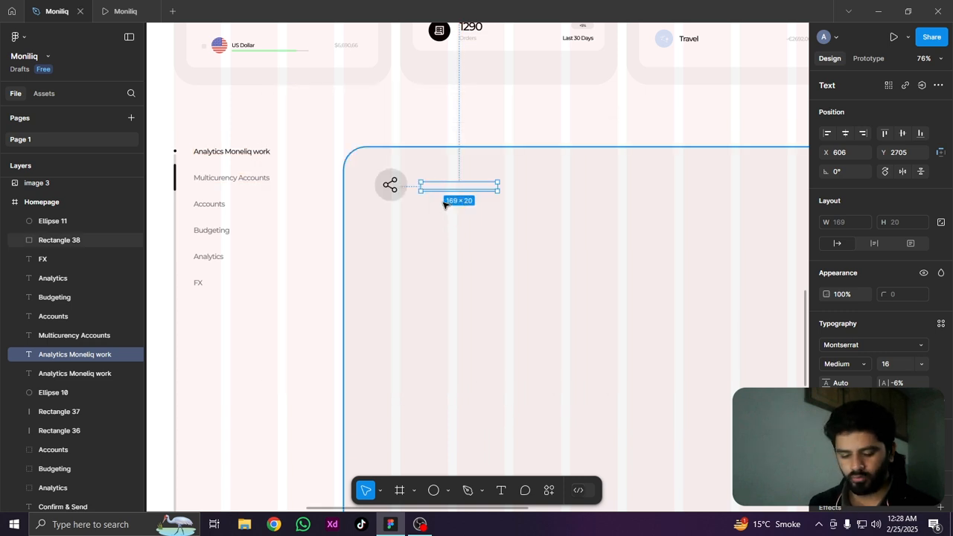
key(bracketright)
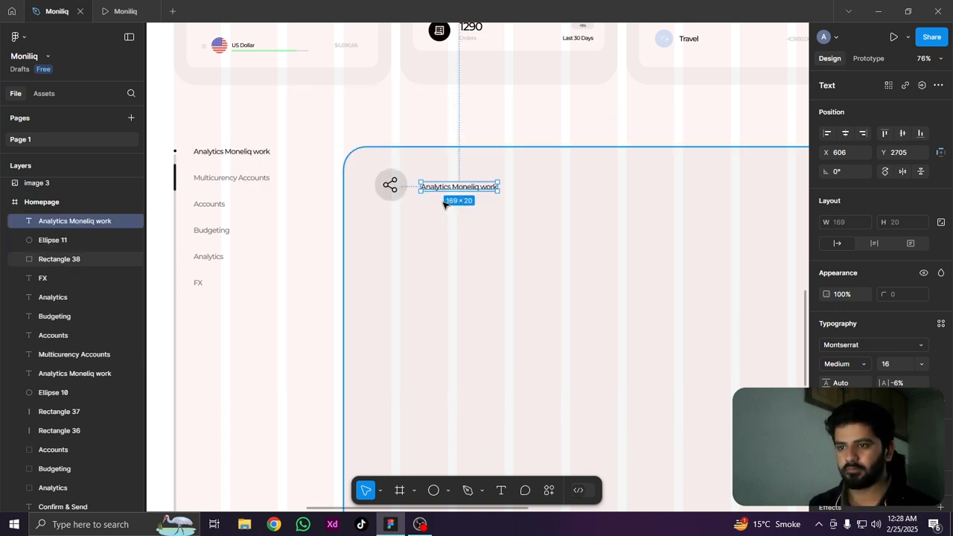
Set the card heading's font size to 42 after trying 32, and centre the heading vertically on the icon circle
scroll(504, 187, up, 5)
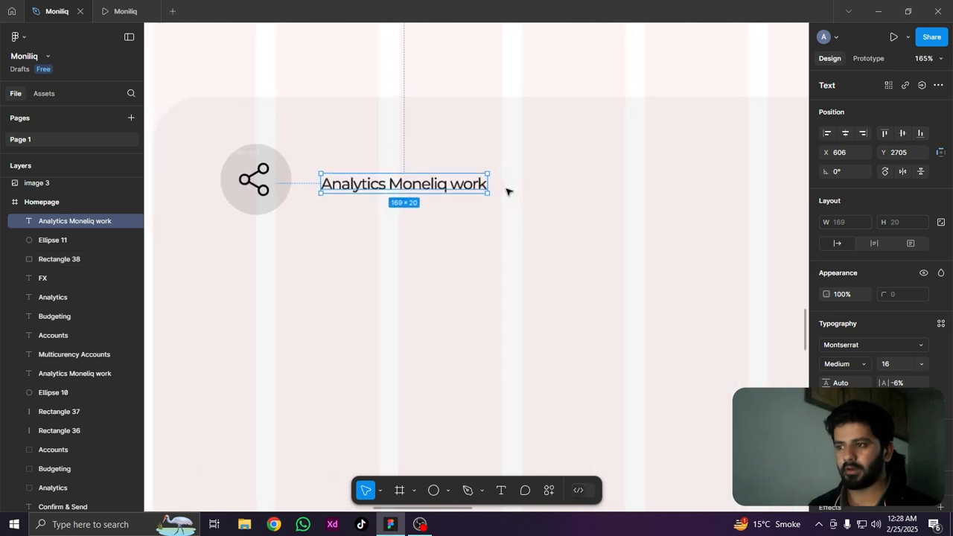
scroll(506, 190, down, 4)
drag(351, 279, 430, 269)
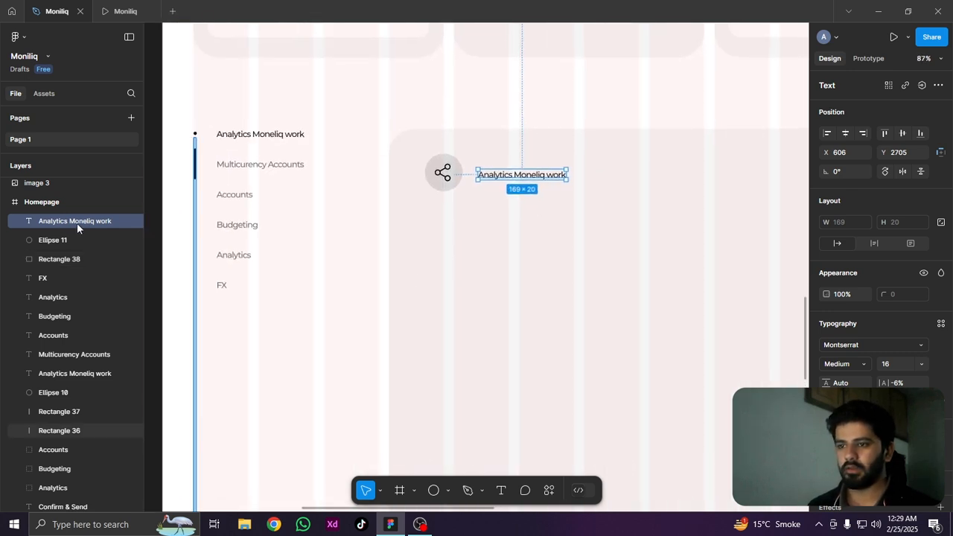
drag(622, 254, 385, 284)
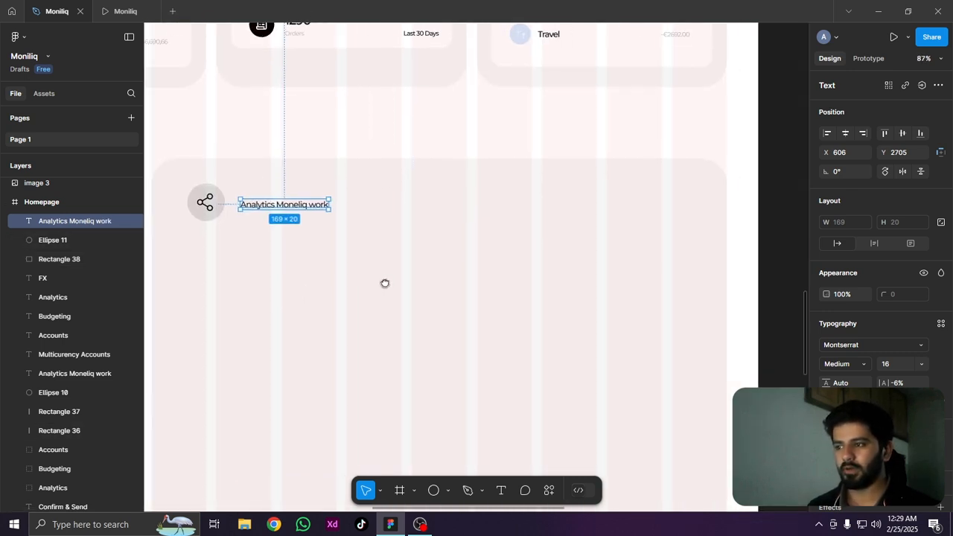
click(900, 363)
text(32)
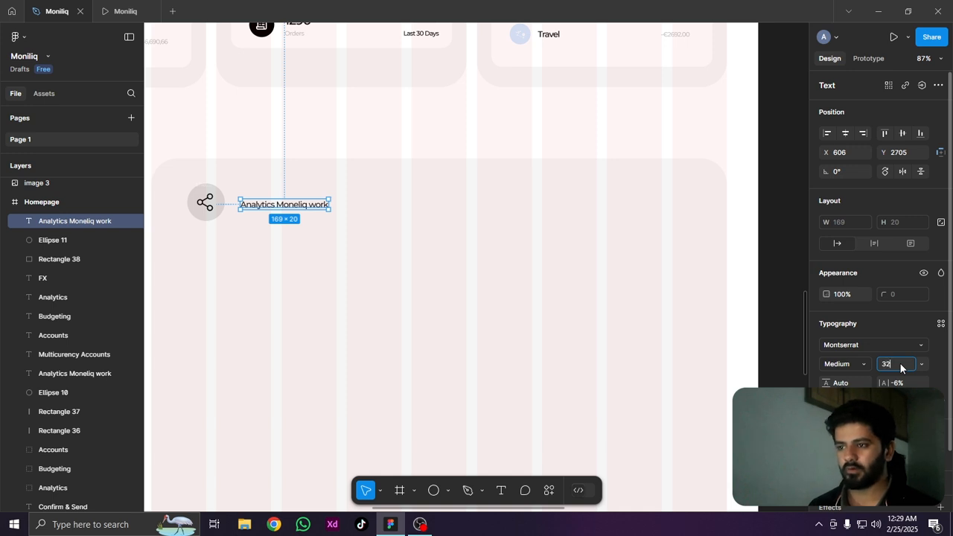
key(Return)
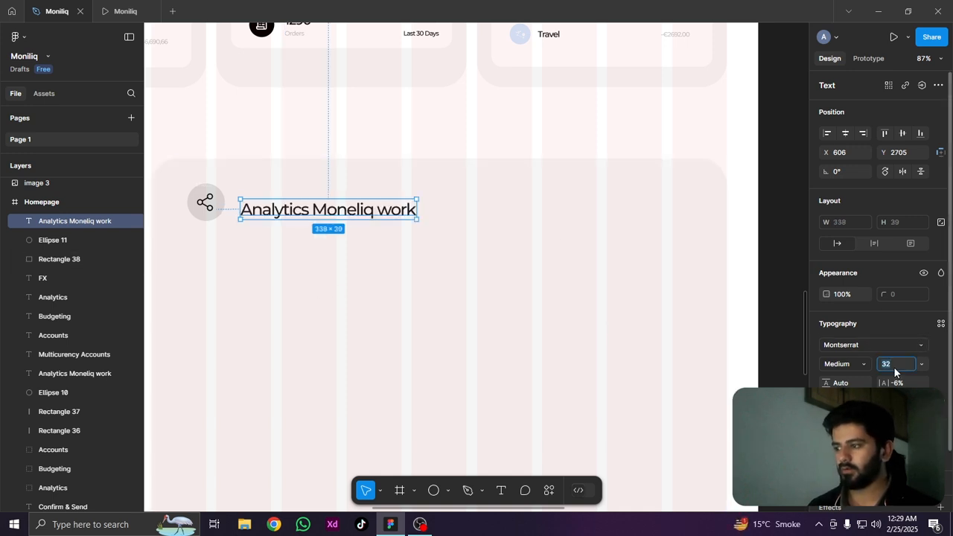
text(42)
key(Return)
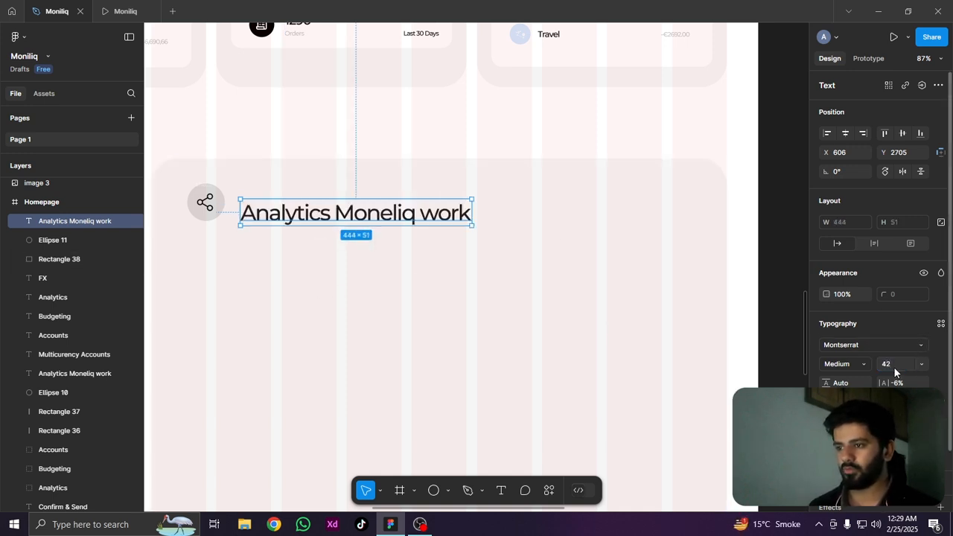
drag(412, 223, 411, 211)
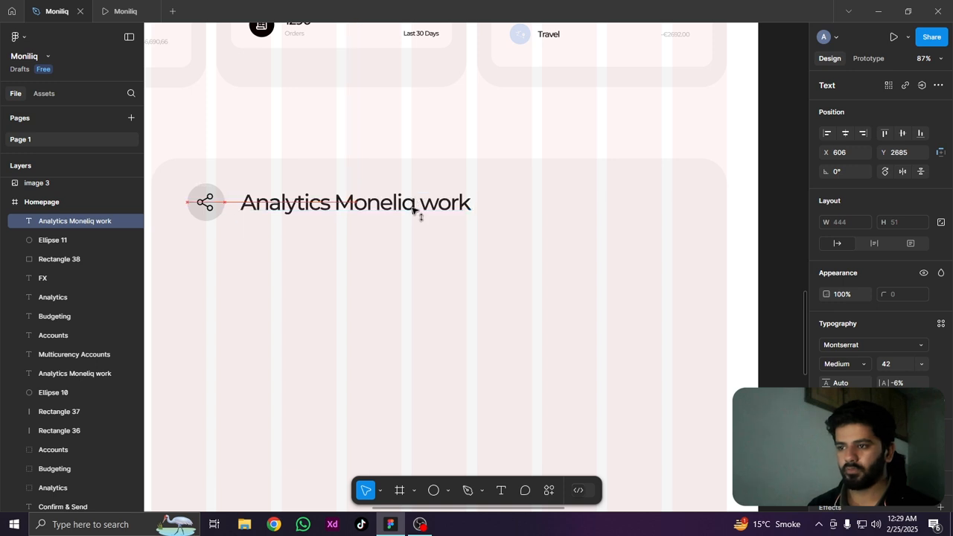
Compare the list and card heading with the reference image, and examine the reference's Statistics chart
ctrl+scroll(462, 203, down, 3)
scroll(522, 268, left, 3)
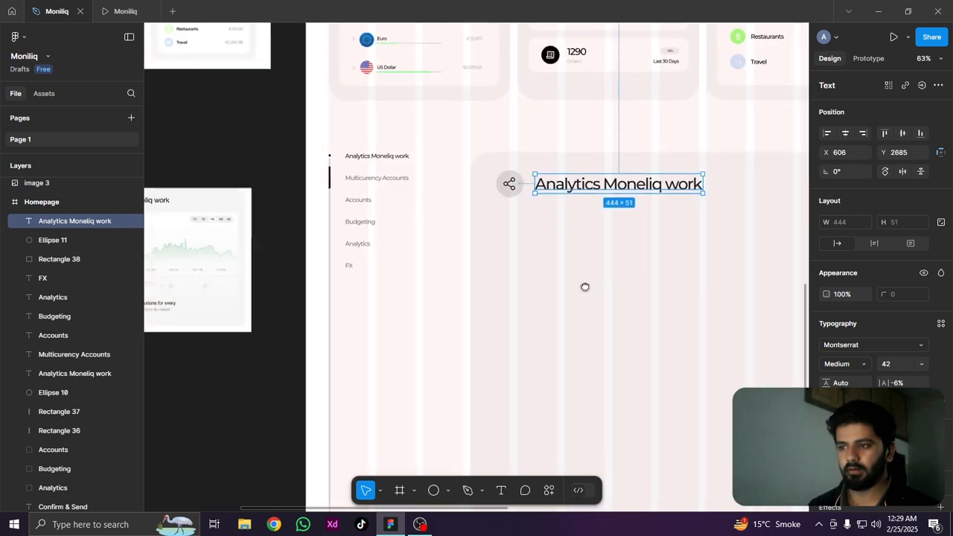
scroll(484, 223, left, 4)
ctrl+scroll(394, 242, up, 3)
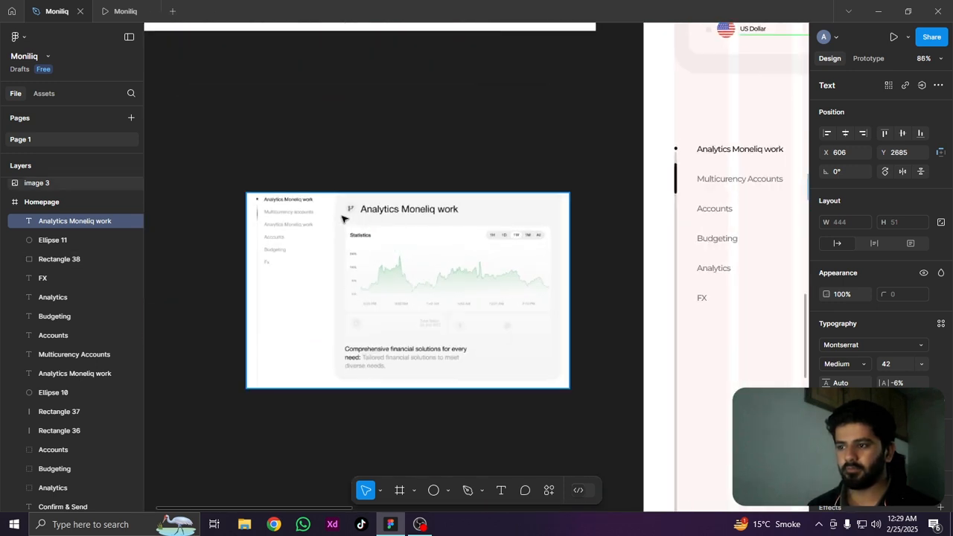
scroll(553, 236, right, 5)
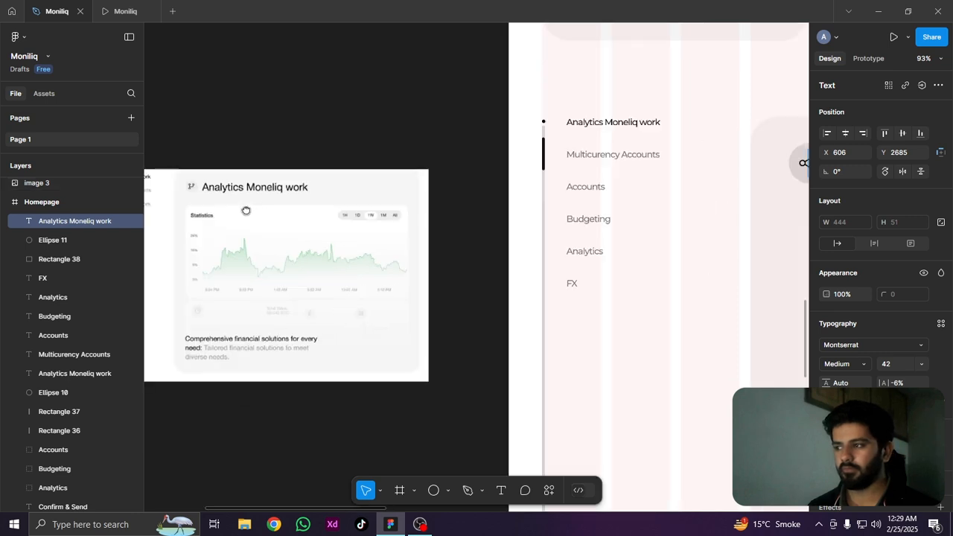
scroll(255, 213, left, 4)
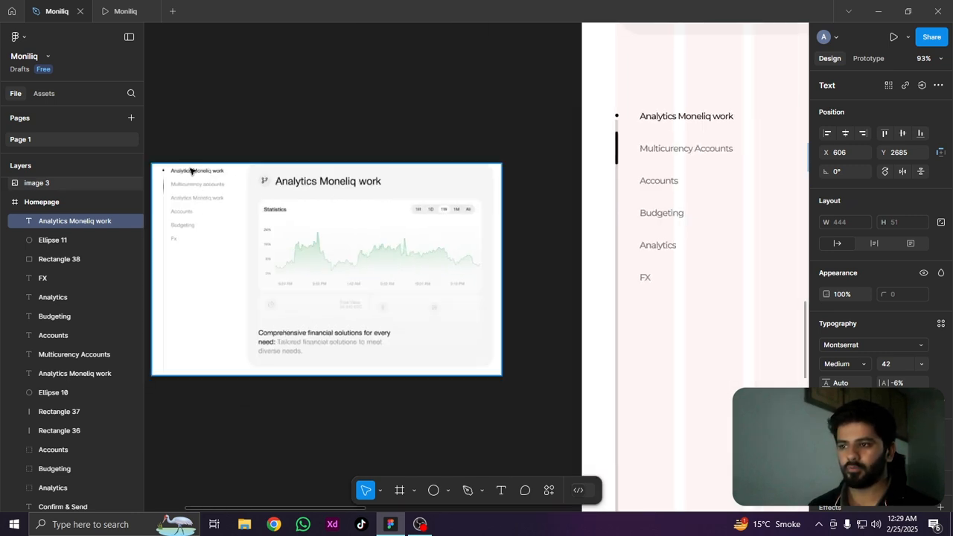
scroll(455, 192, right, 6)
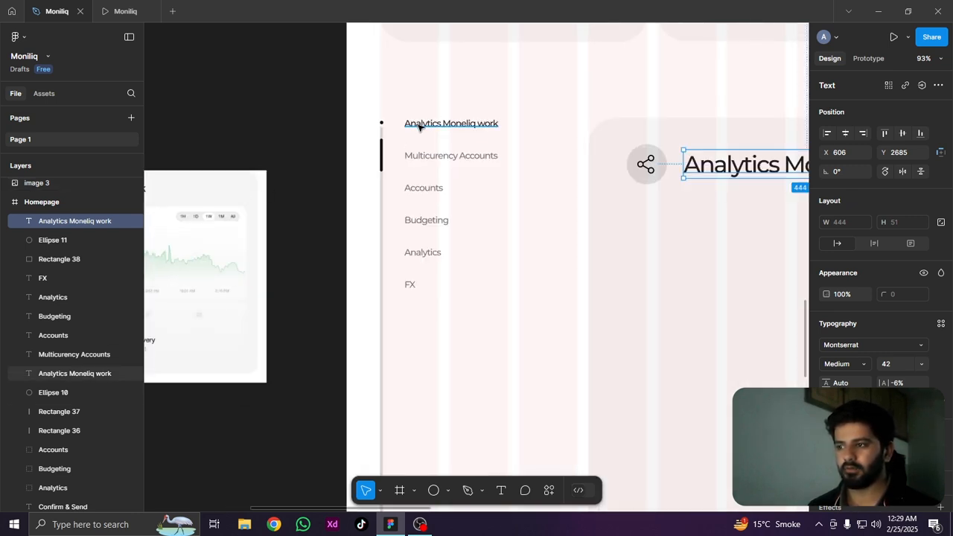
drag(596, 160, 336, 159)
scroll(566, 184, down, 4)
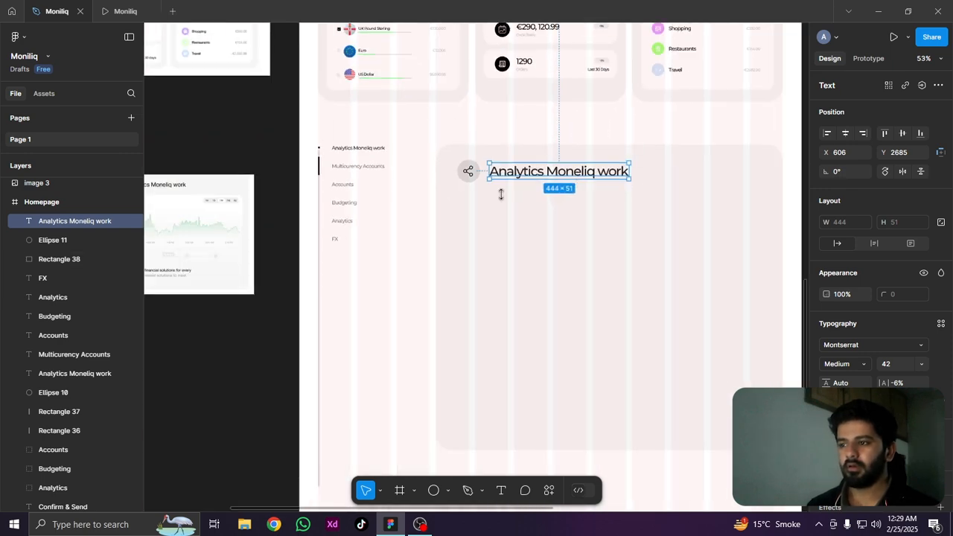
drag(241, 291, 439, 253)
scroll(334, 194, up, 4)
scroll(335, 189, up, 4)
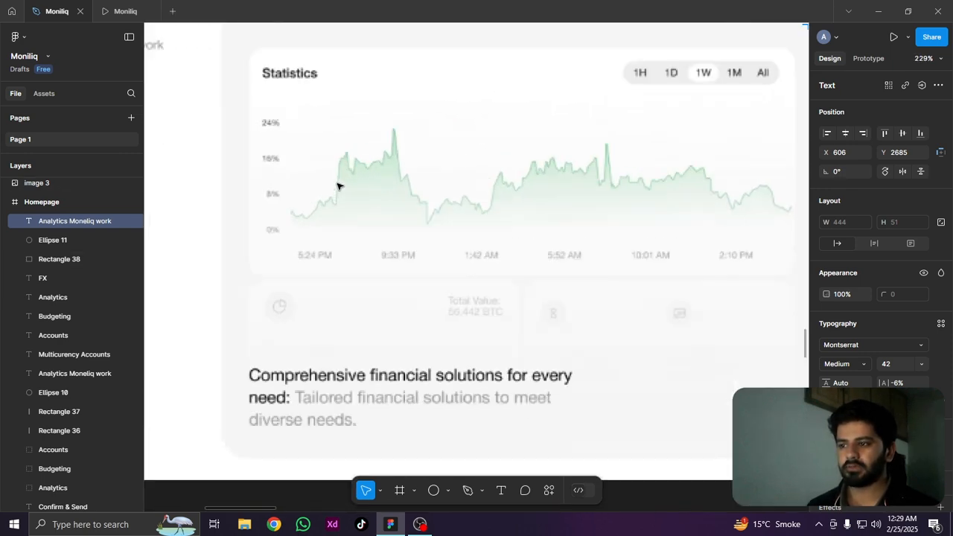
scroll(373, 163, down, 2)
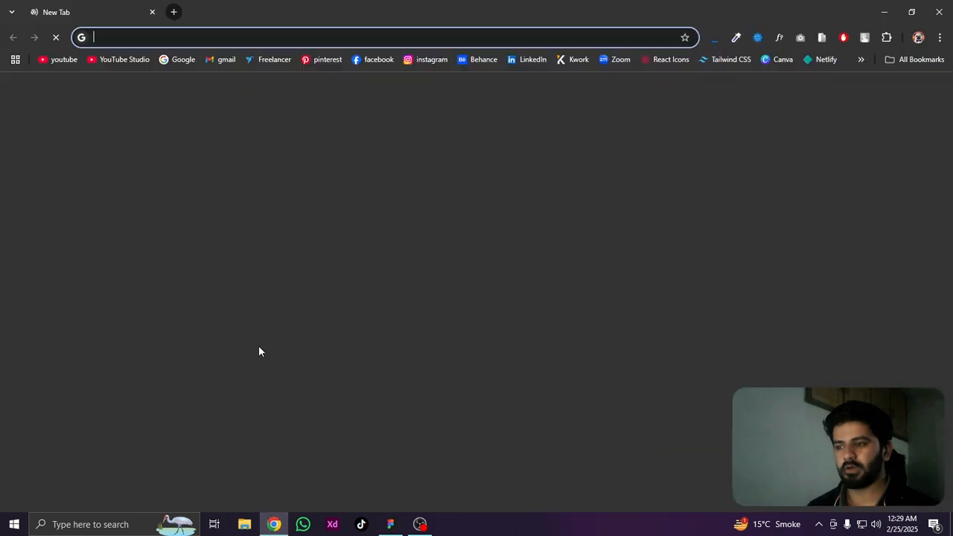
Switch to Chrome and search Google Images for "graph"
click(178, 60)
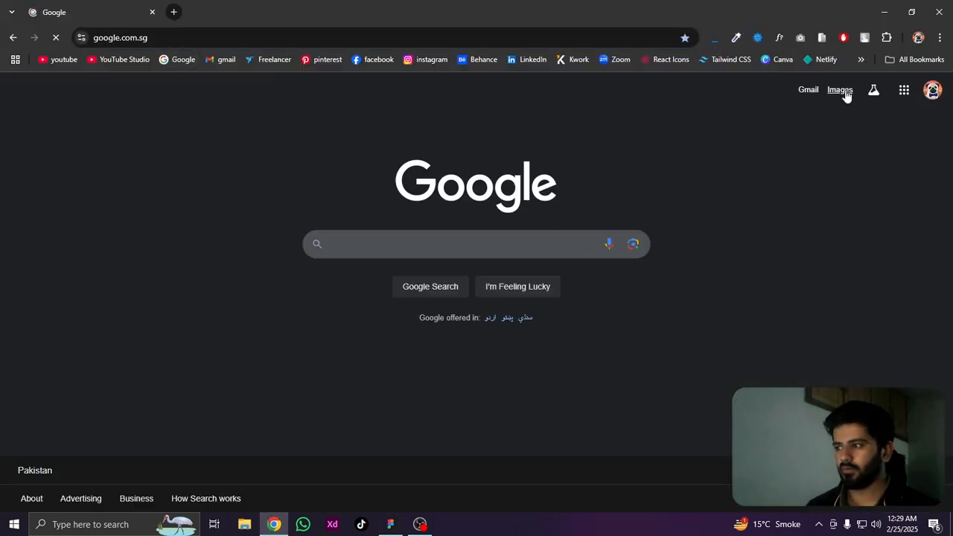
click(844, 91)
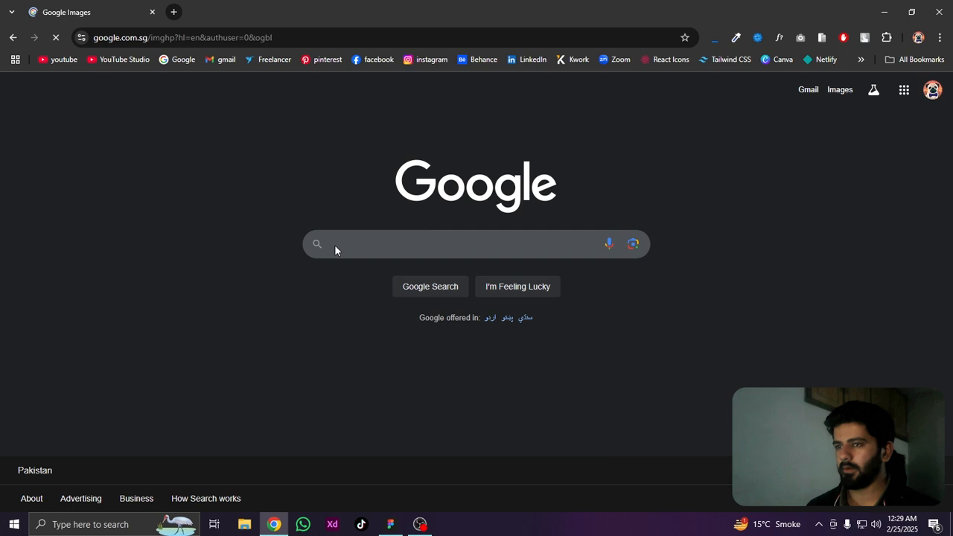
click(443, 241)
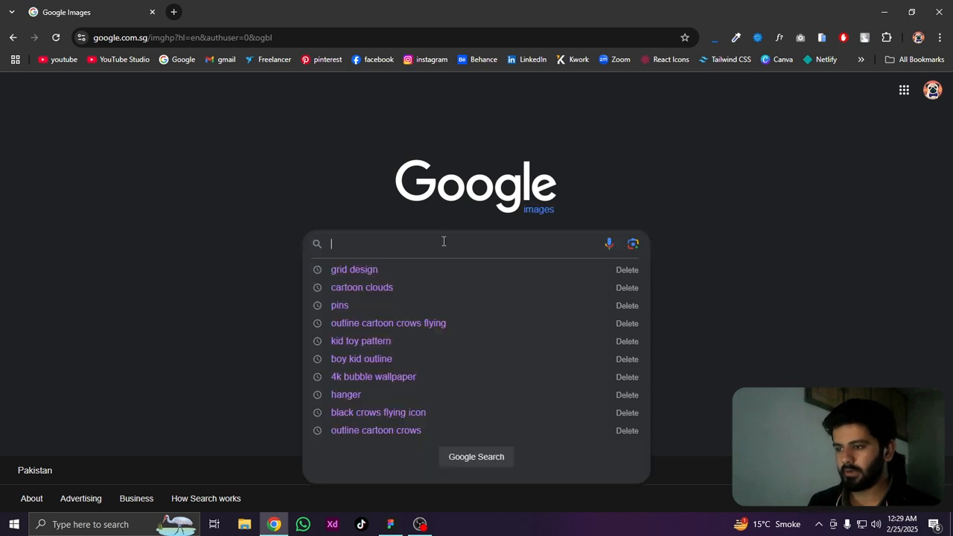
text(g)
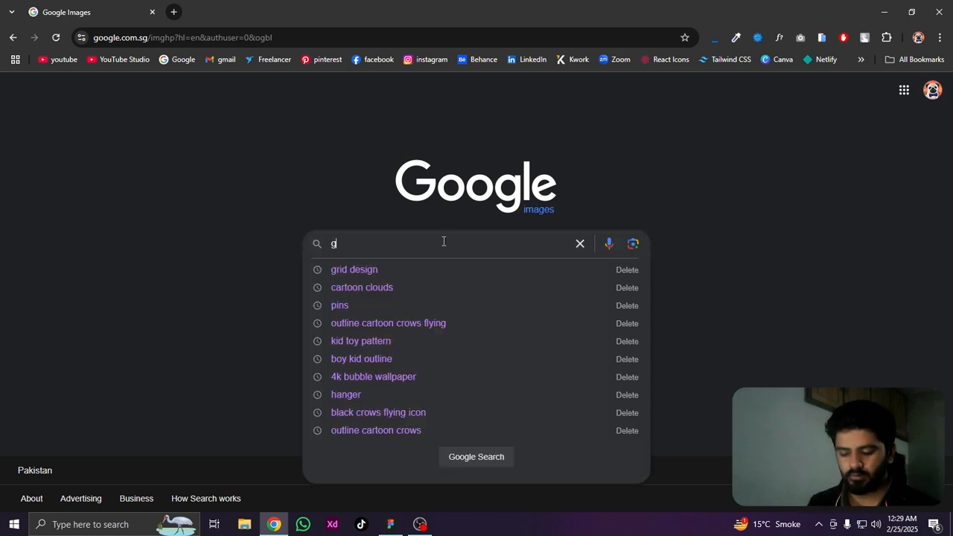
text(raph)
key(Return)
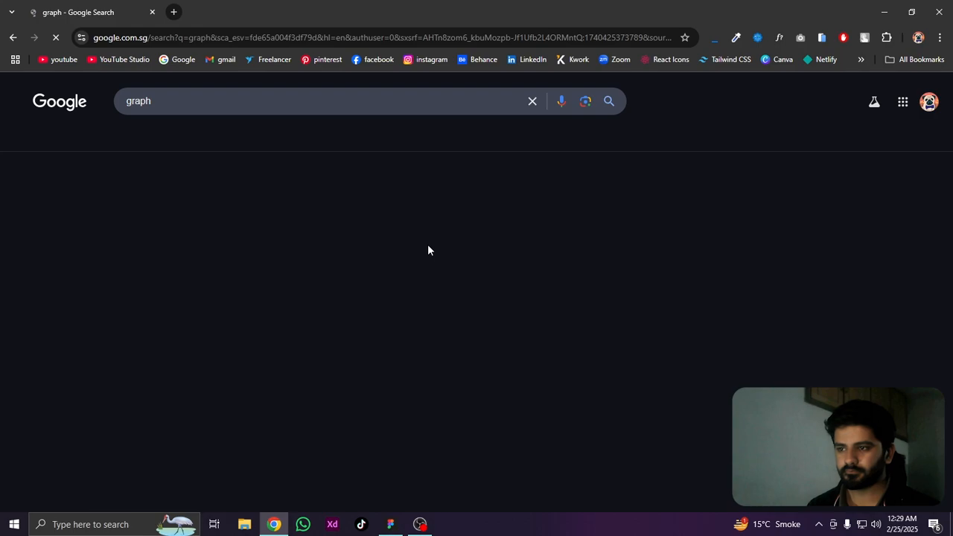
Browse the graph image results for a chart resembling the Statistics chart in the reference image
scroll(160, 211, down, 3)
scroll(160, 210, down, 3)
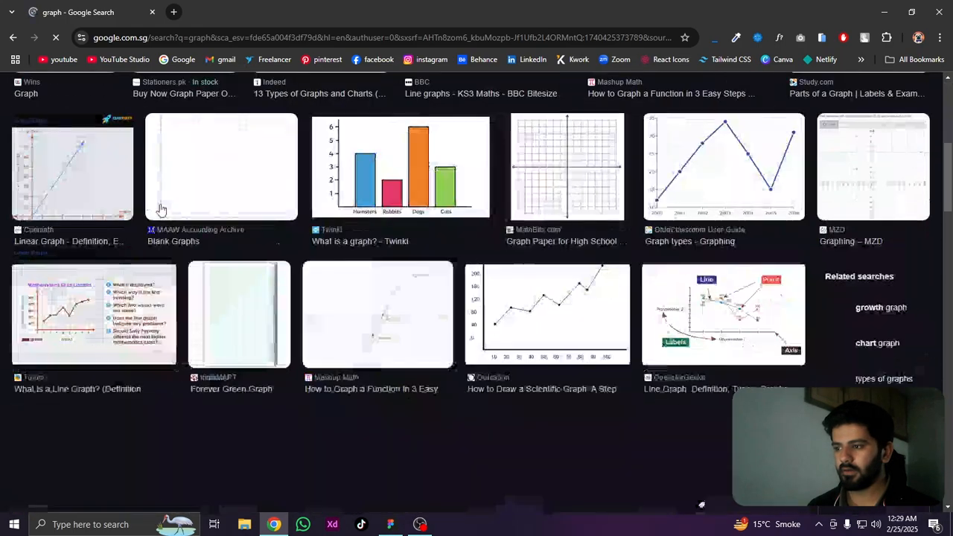
scroll(522, 209, down, 2)
scroll(462, 224, up, 2)
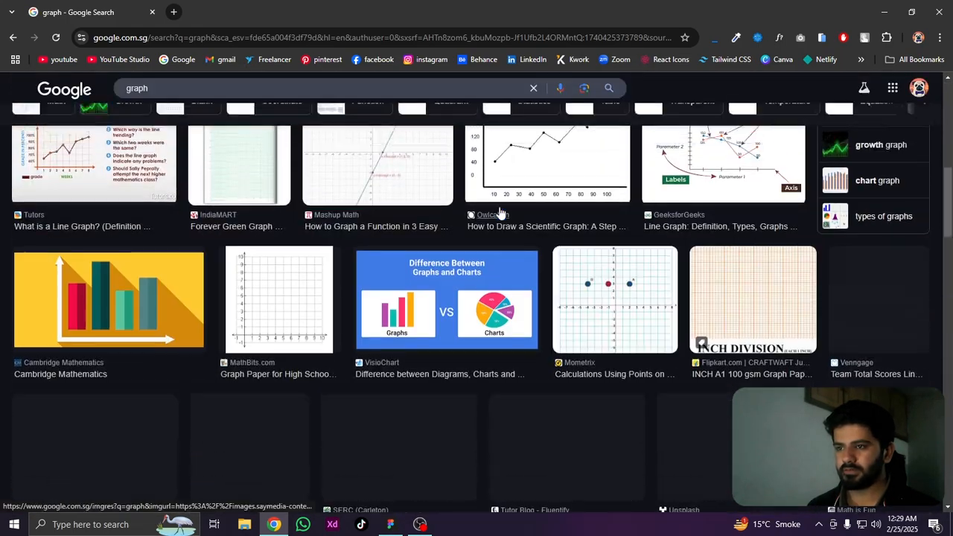
scroll(438, 236, down, 4)
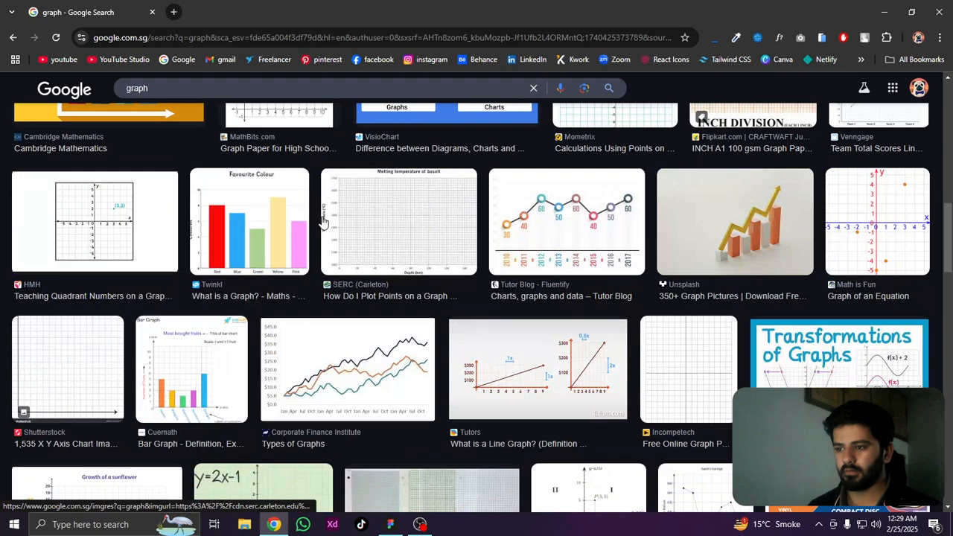
scroll(322, 216, down, 2)
scroll(323, 215, down, 3)
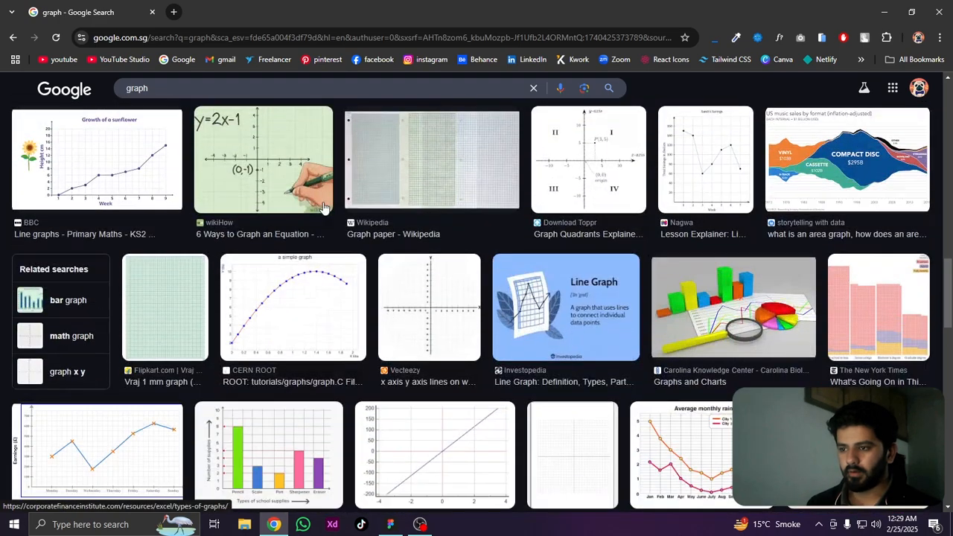
scroll(323, 207, down, 2)
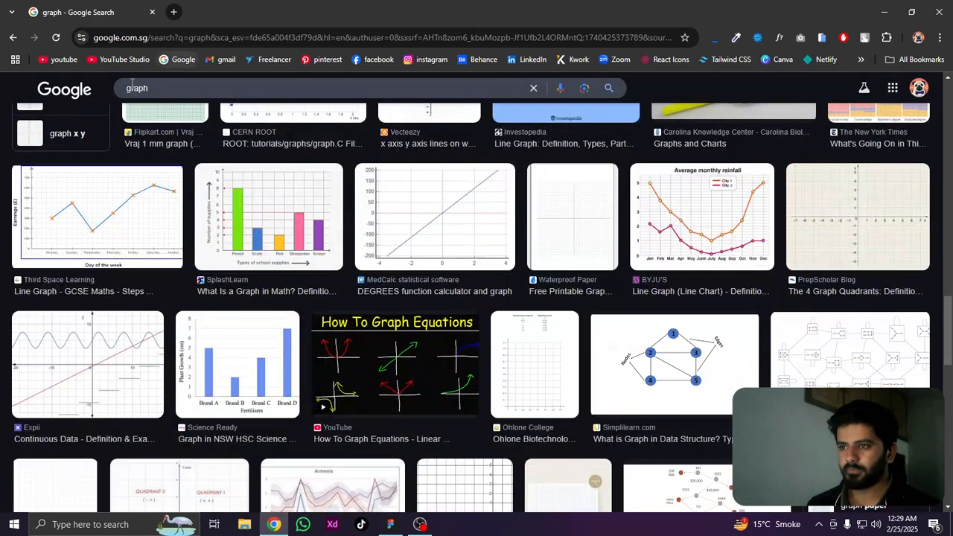
Check the Statistics chart in the Figma reference image again, and search Google Images for "static graph" in Chrome
click(390, 524)
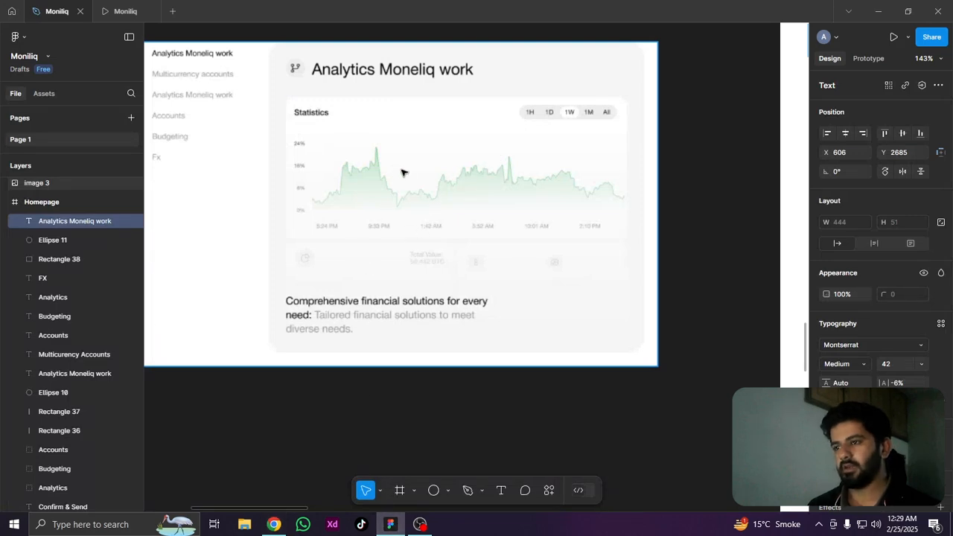
scroll(402, 173, up, 3)
click(274, 524)
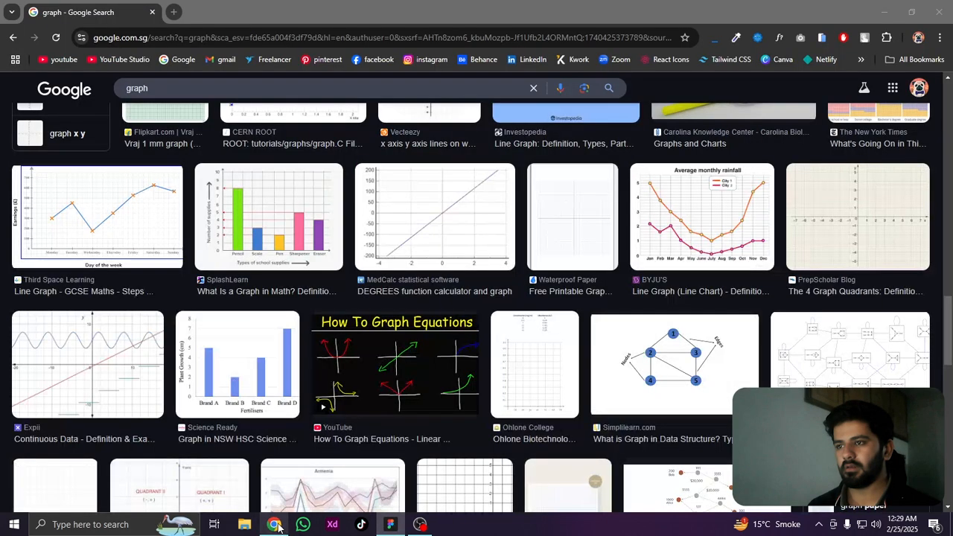
click(137, 88)
text(static)
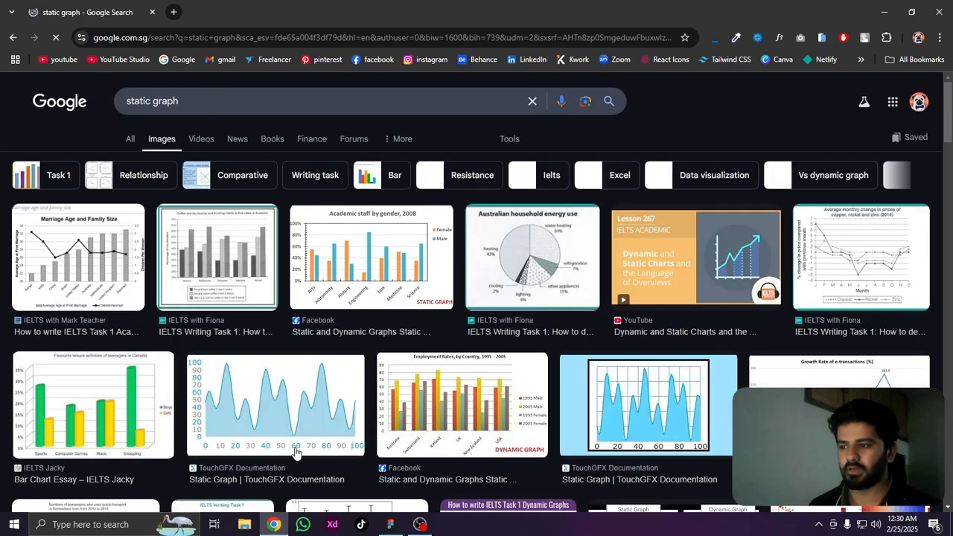
Browse the "static graph" image results for a chart resembling the reference's Statistics chart
scroll(668, 395, down, 8)
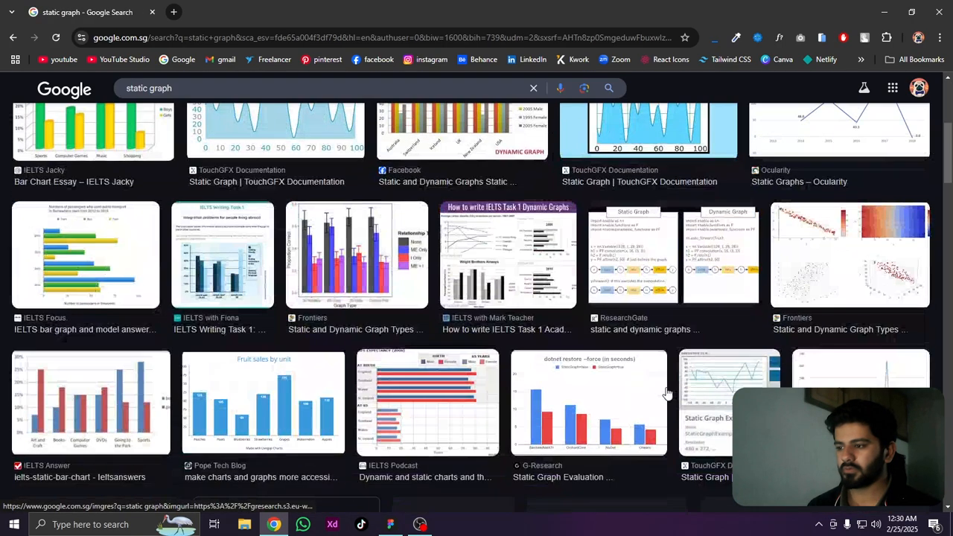
scroll(668, 395, down, 2)
scroll(668, 394, up, 1)
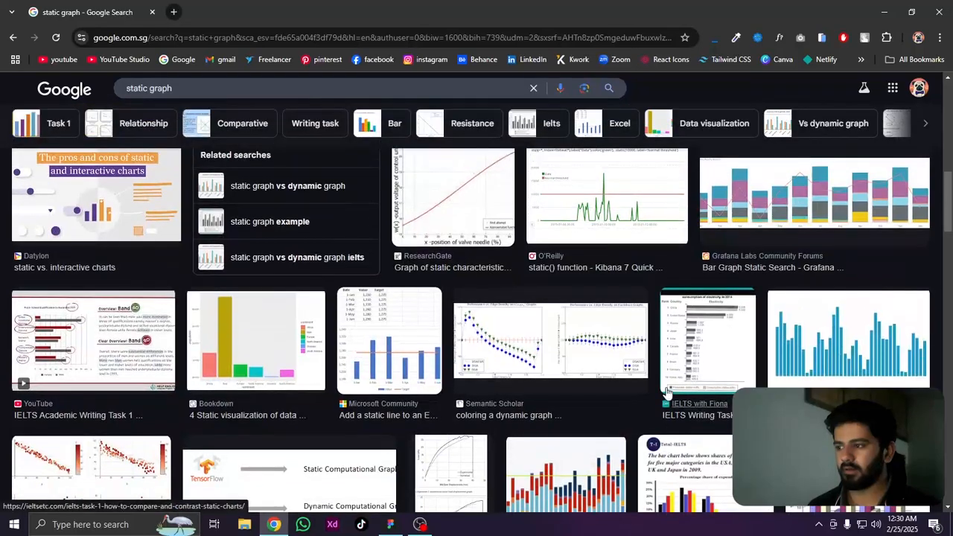
scroll(668, 395, down, 10)
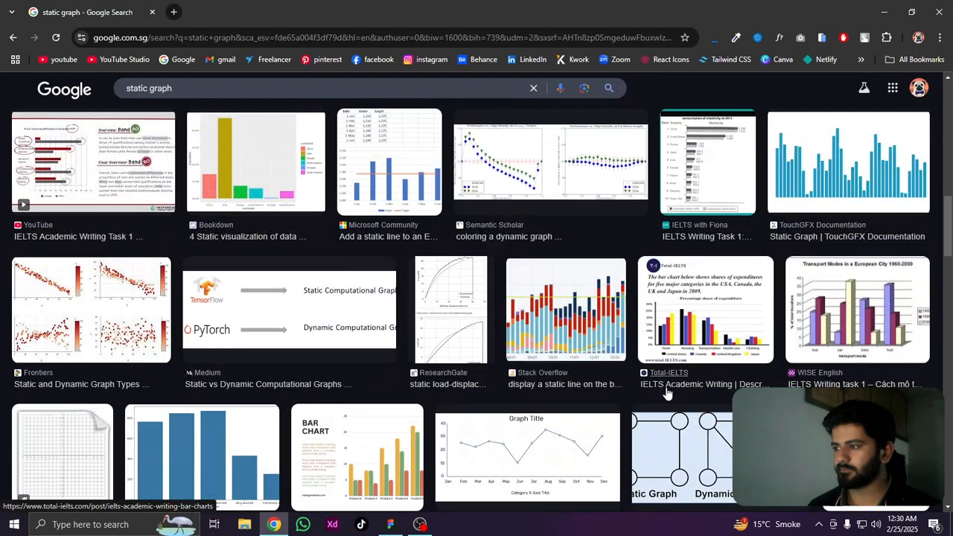
scroll(668, 394, down, 2)
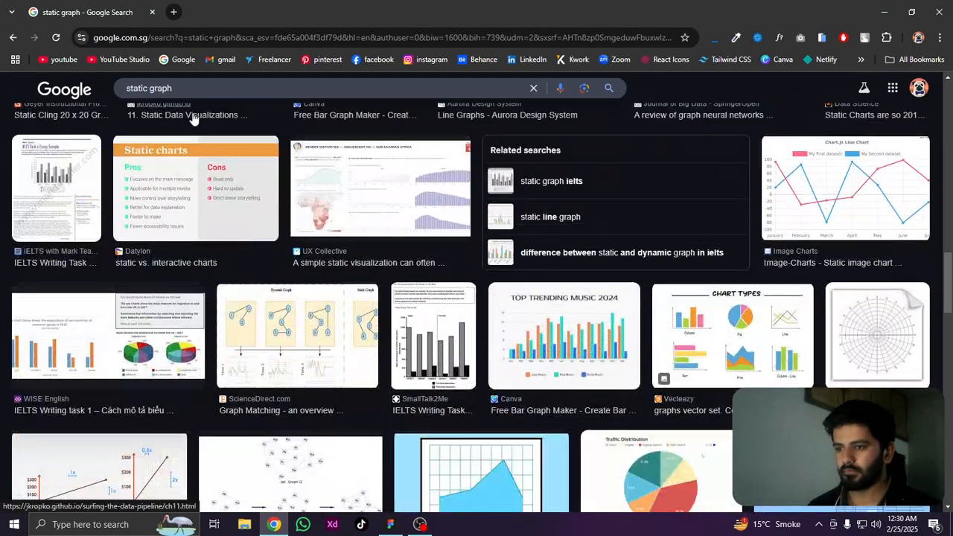
Search Google Images for "static curve graph" and look through the results for a chart matching the reference
click(147, 88)
text(cur)
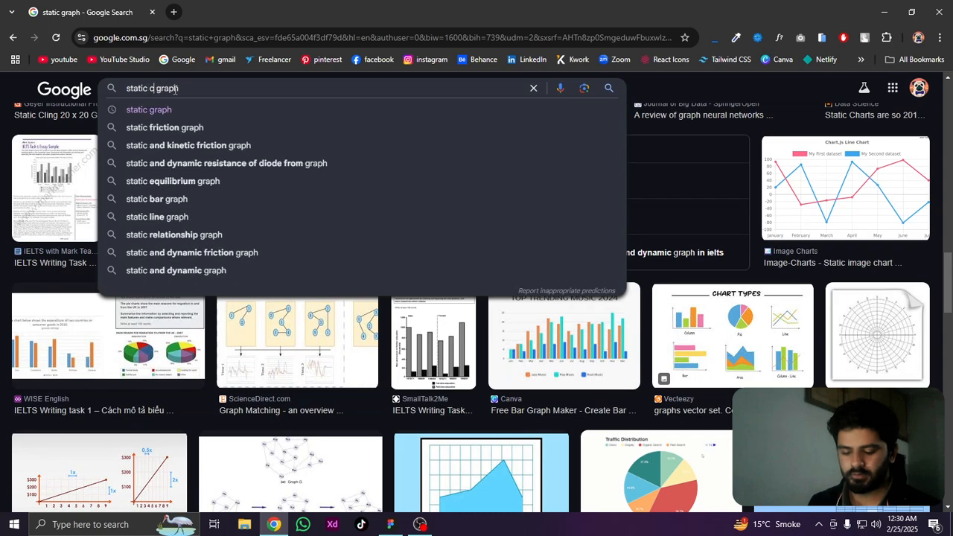
text(ve)
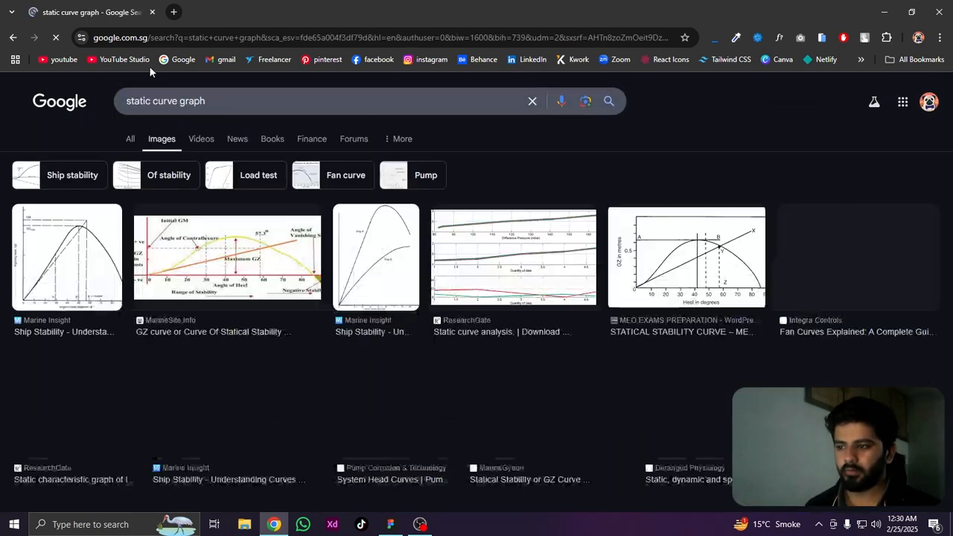
scroll(583, 370, down, 3)
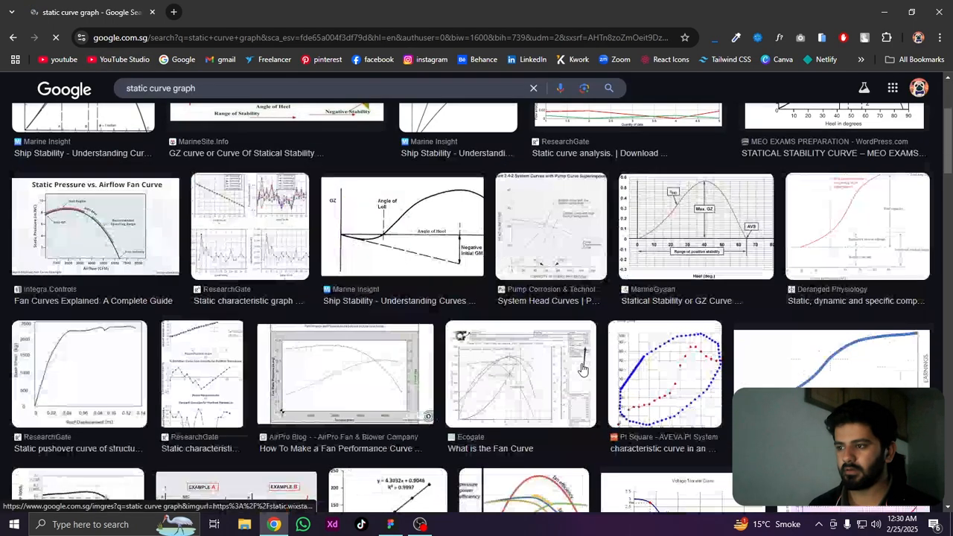
scroll(583, 370, down, 5)
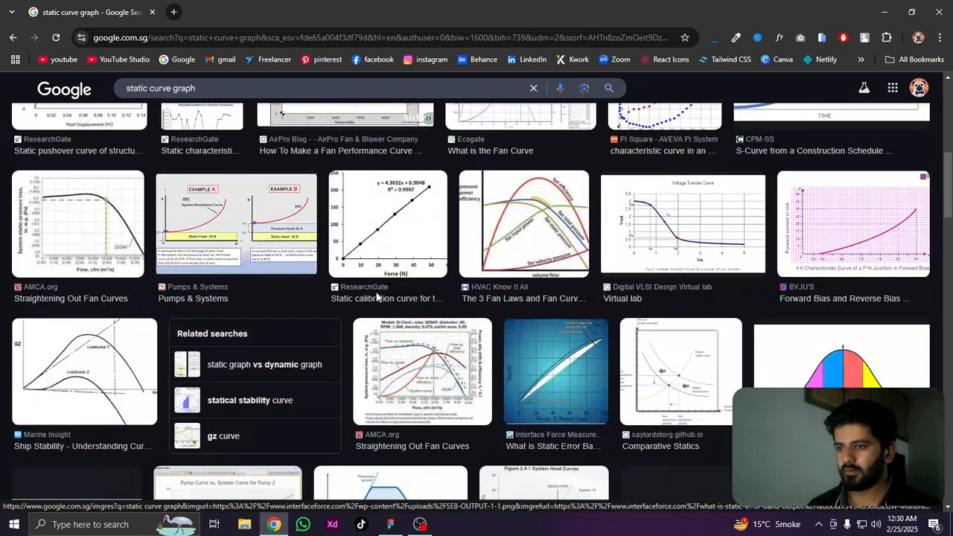
Change the image search to "static spike graph" and browse the results for a chart like the reference's Statistics chart
double_click(157, 89)
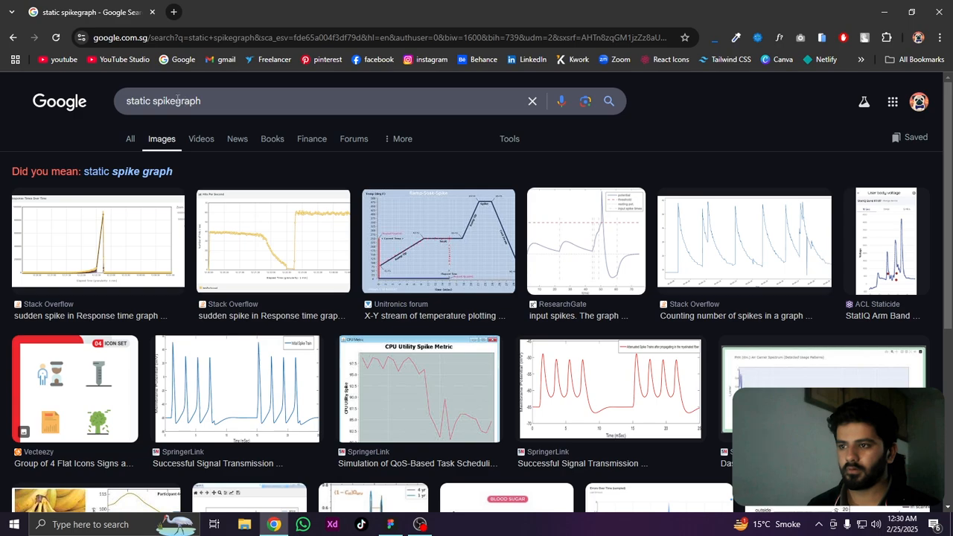
click(177, 101)
key(Return)
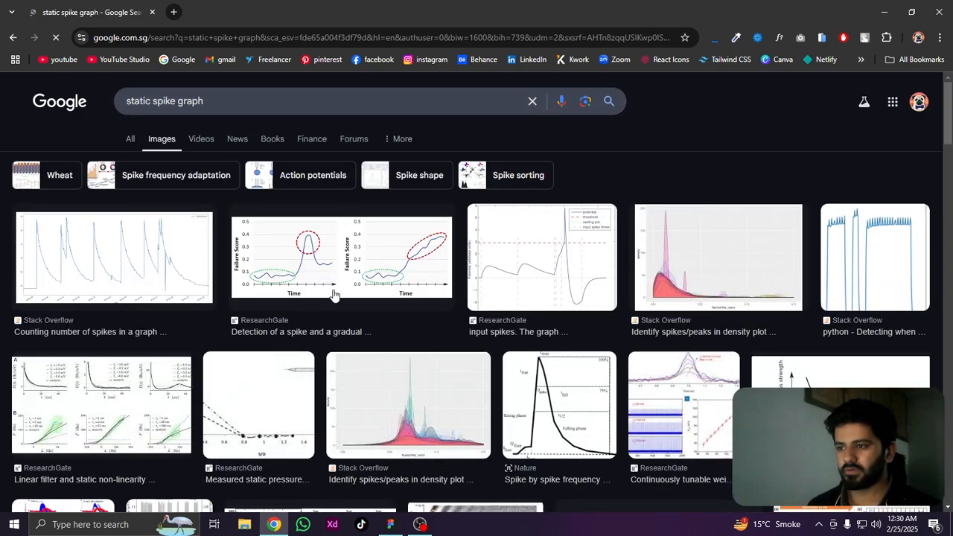
scroll(332, 295, down, 6)
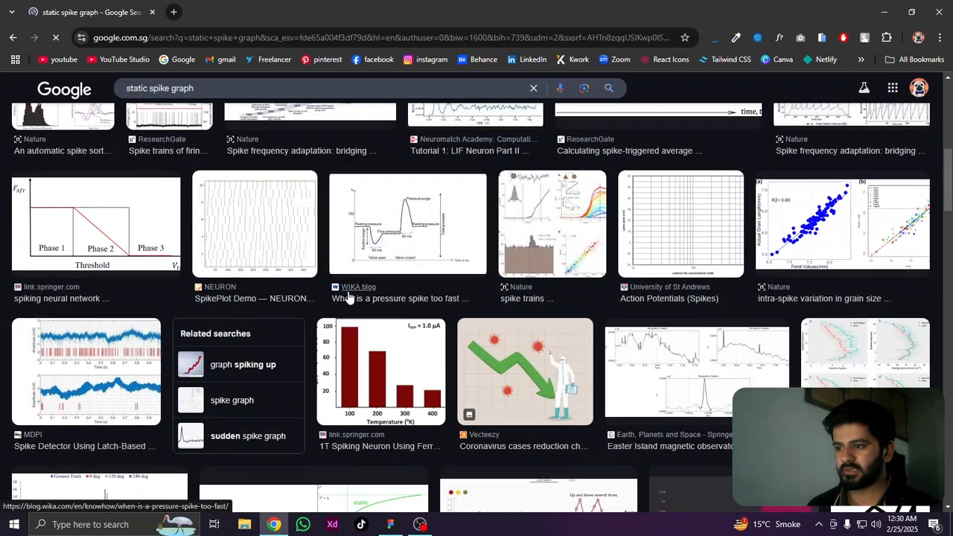
scroll(349, 296, down, 3)
scroll(349, 296, down, 4)
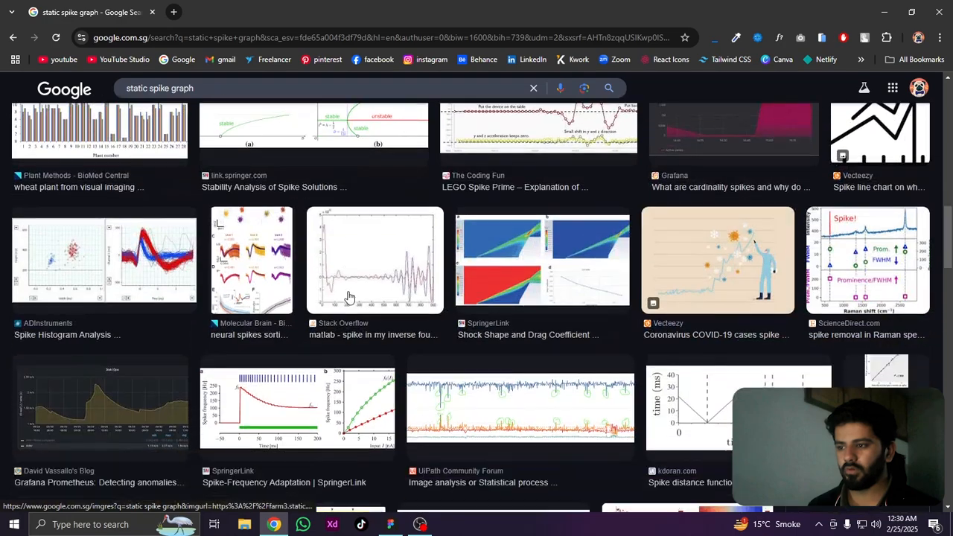
scroll(367, 209, down, 6)
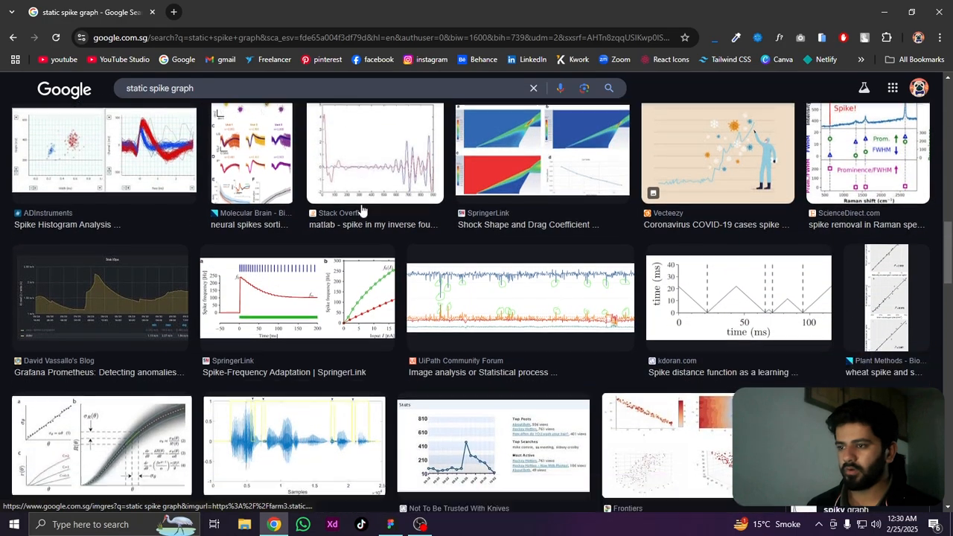
scroll(363, 210, down, 6)
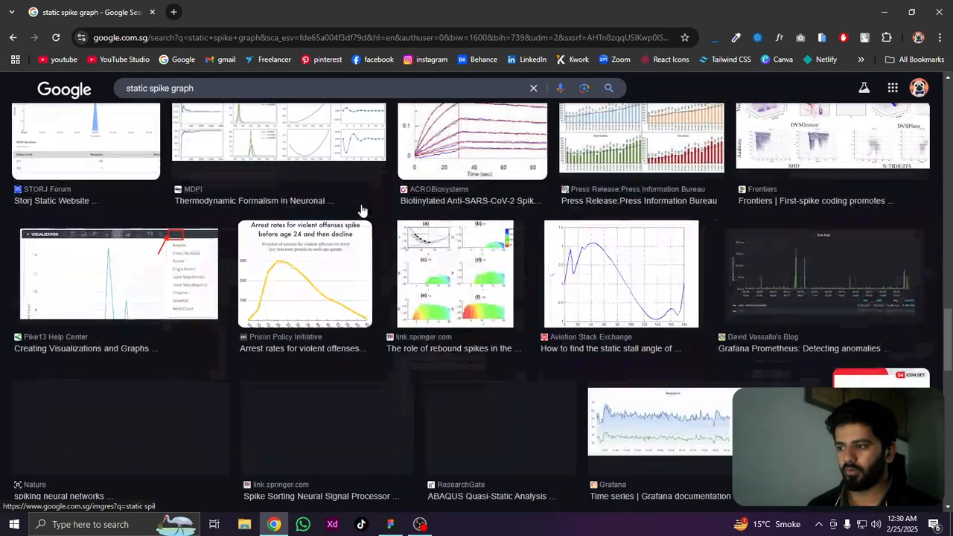
scroll(363, 211, down, 2)
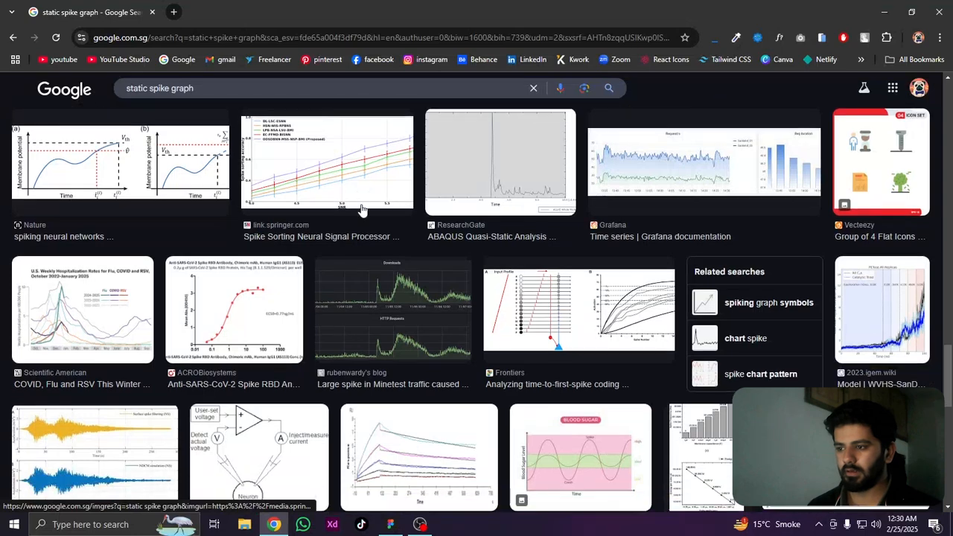
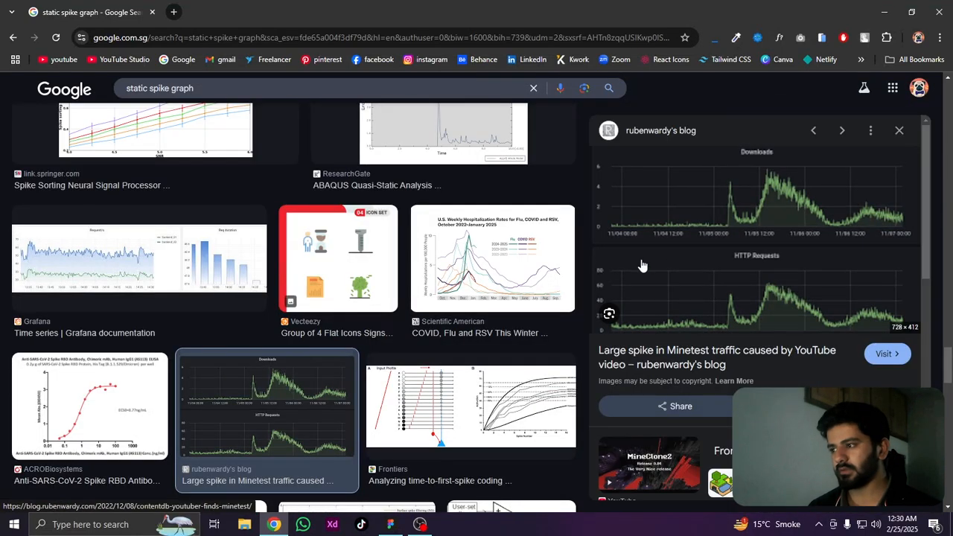
Browse further through the "static spike graph" image results for a chart resembling the reference's Statistics chart
scroll(790, 222, down, 5)
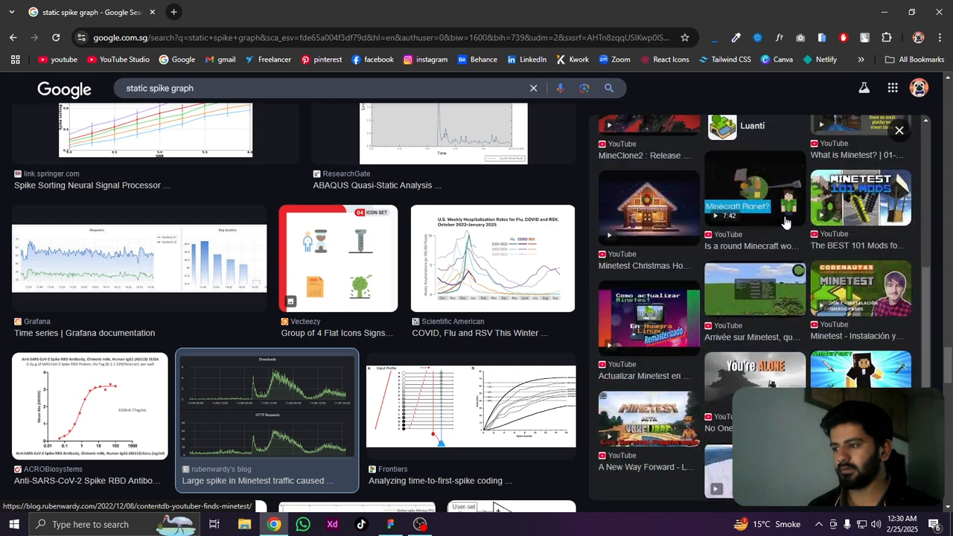
scroll(787, 223, up, 5)
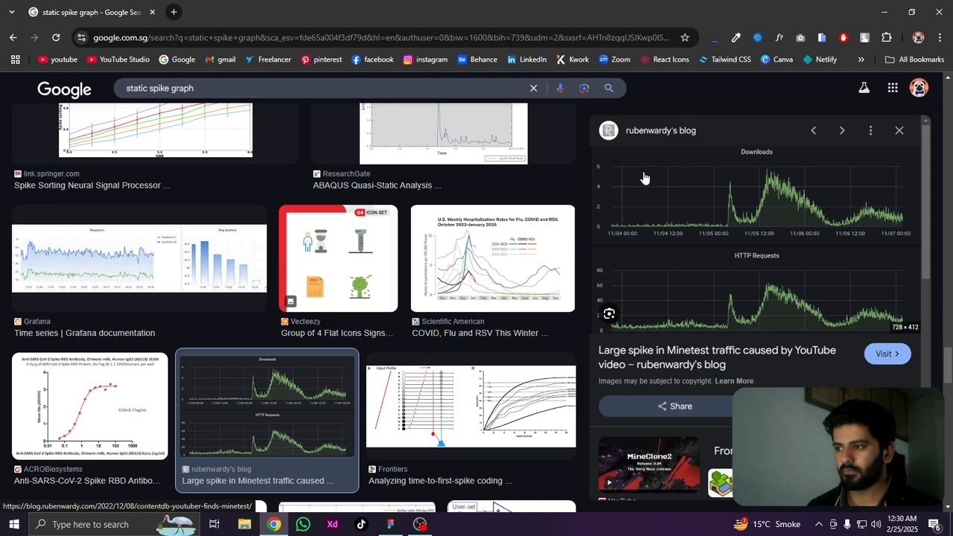
scroll(232, 248, down, 10)
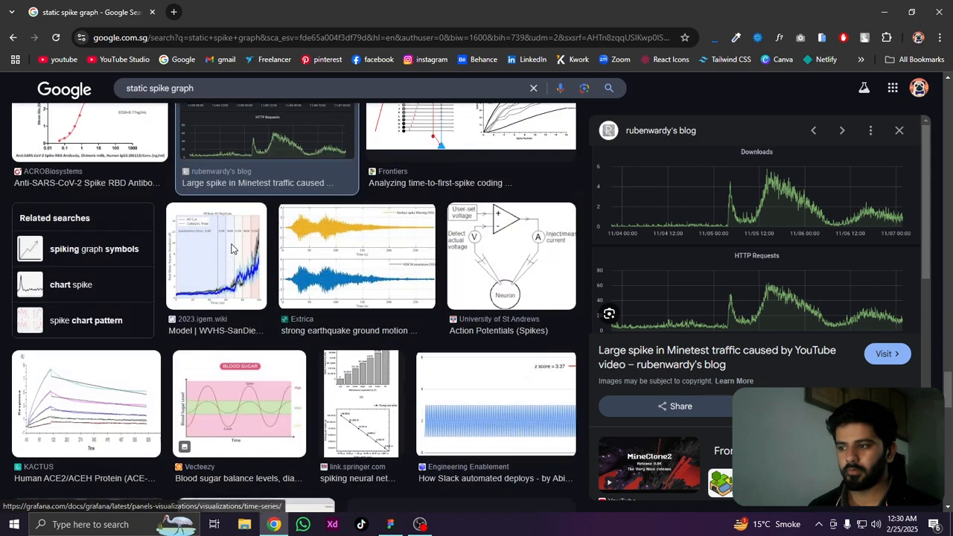
scroll(232, 248, down, 10)
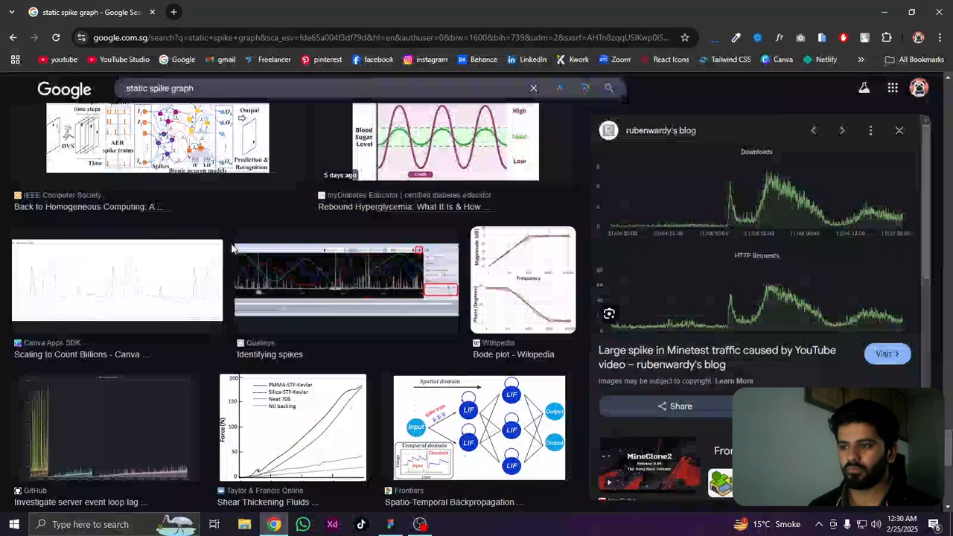
scroll(231, 248, down, 1)
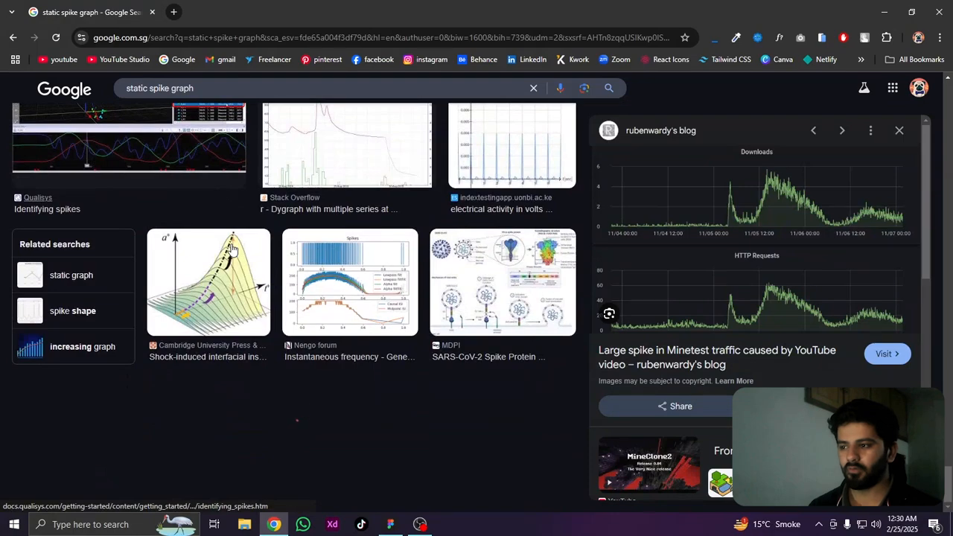
scroll(231, 248, down, 4)
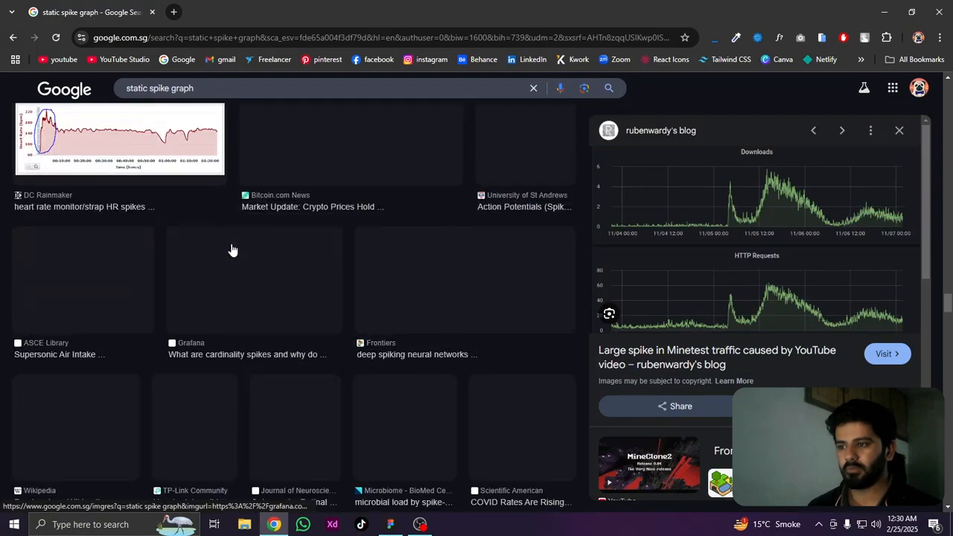
scroll(232, 249, down, 1)
scroll(246, 276, up, 4)
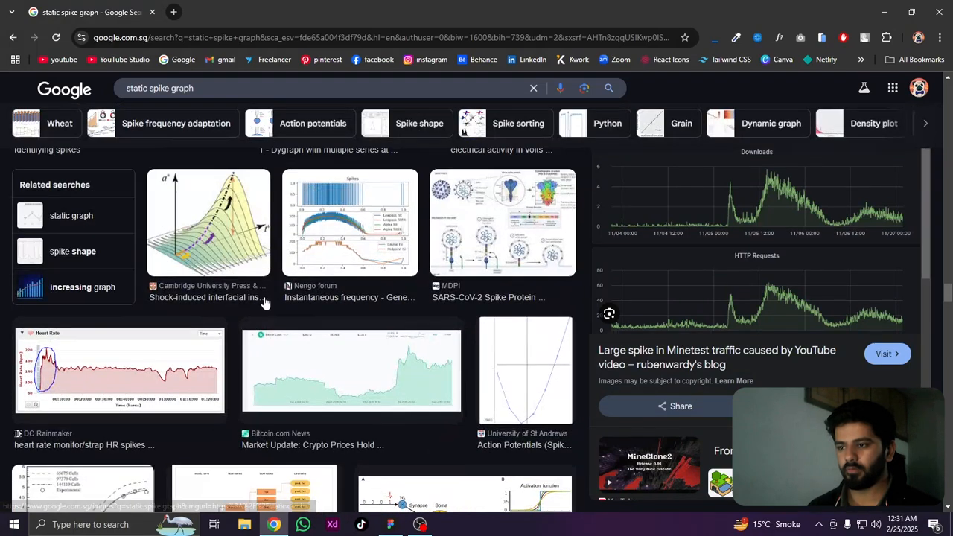
Preview the green Bitcoin.com News and Outlook India price charts and look through their related images
click(328, 376)
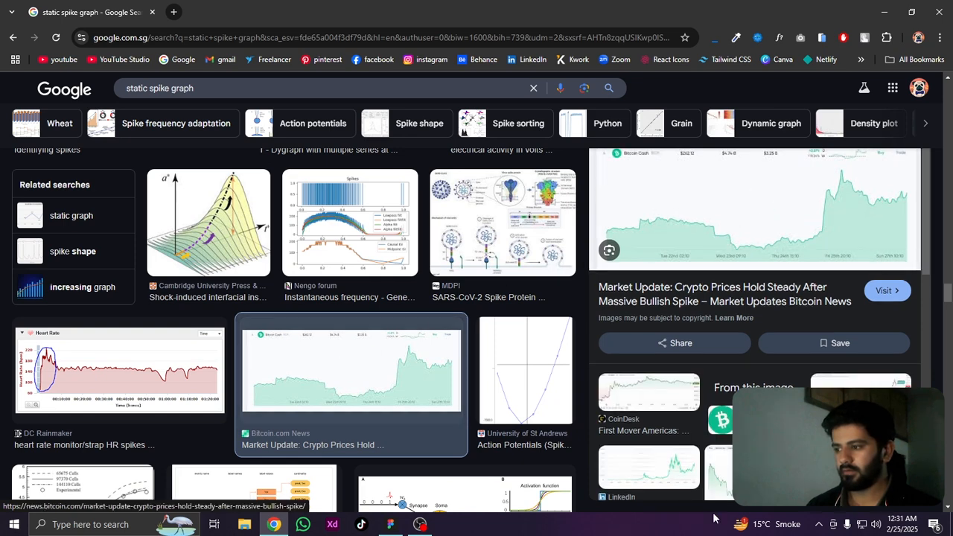
scroll(741, 268, down, 4)
scroll(756, 313, up, 2)
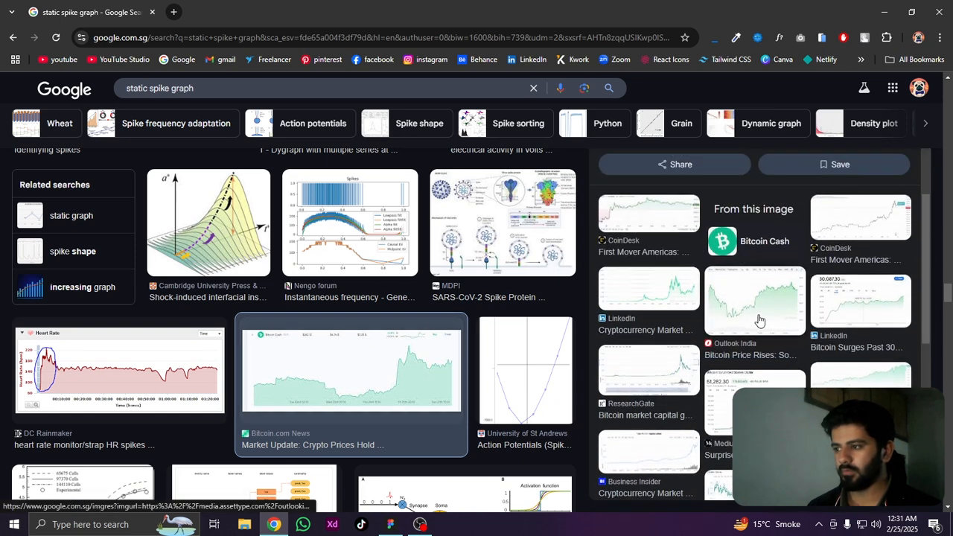
click(757, 316)
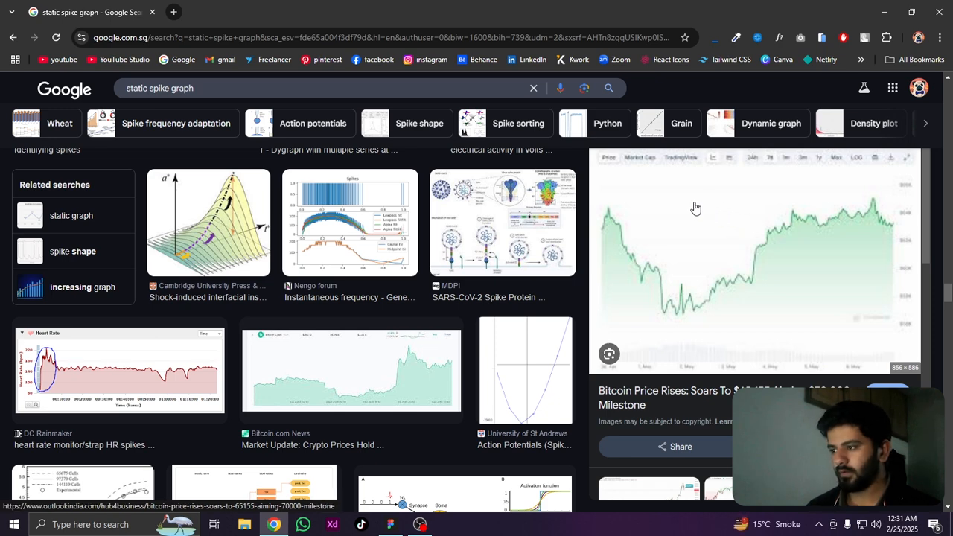
scroll(700, 223, down, 4)
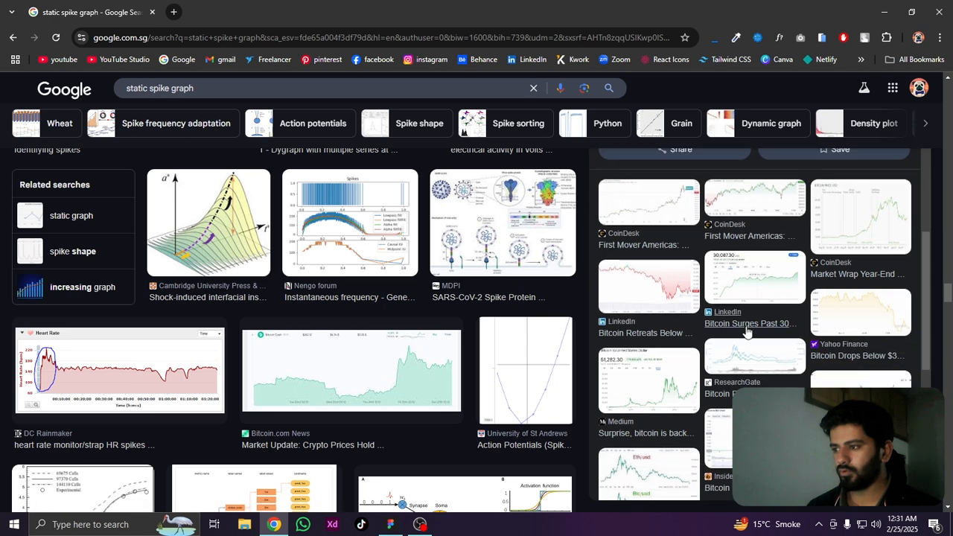
Open the related "Bitcoin Surges Past 30K" chart preview and copy its image
click(753, 290)
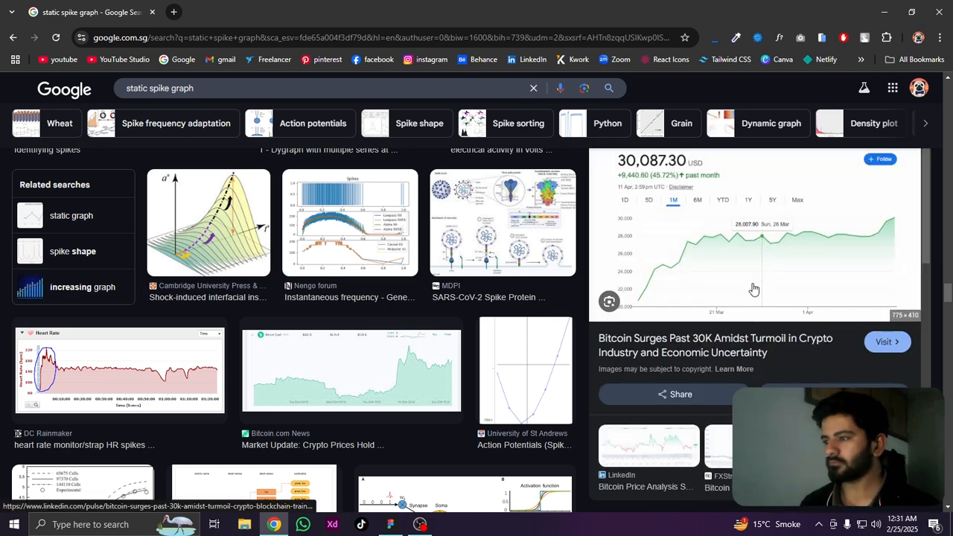
right_click(693, 316)
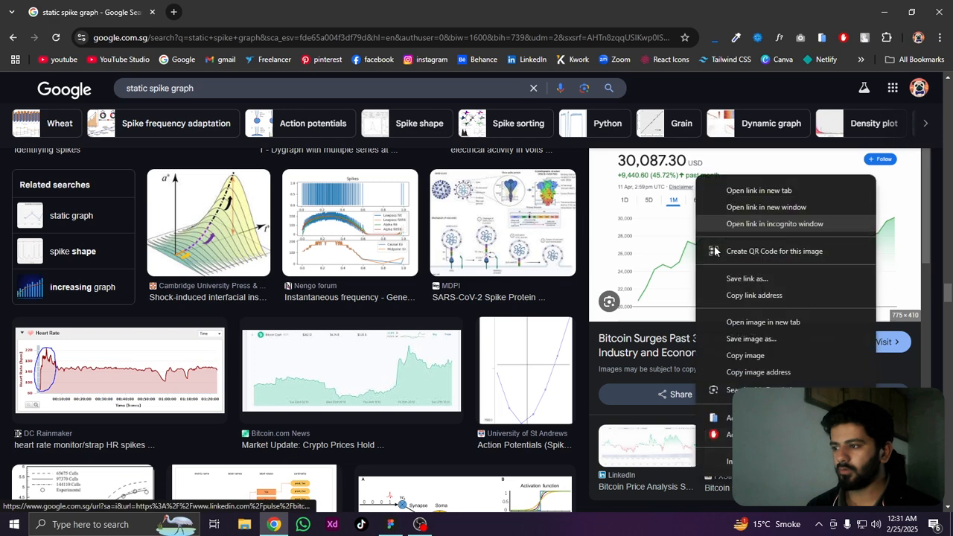
click(714, 358)
Switch to Figma and paste the copied chart image into the analytics card below the "Analytics Moneliq work" heading
click(390, 524)
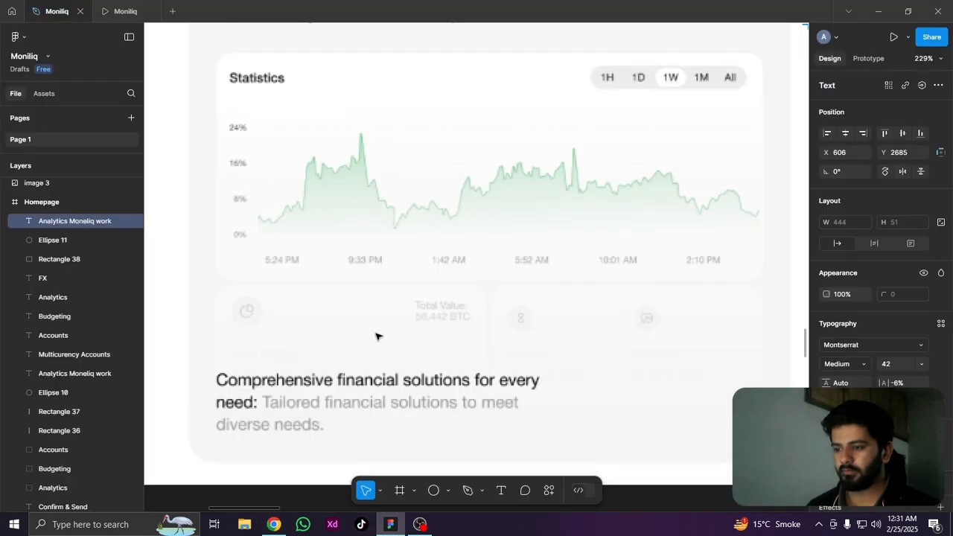
scroll(430, 305, down, 3)
scroll(411, 302, down, 2)
drag(543, 294, 283, 266)
drag(627, 272, 295, 271)
drag(362, 266, 400, 198)
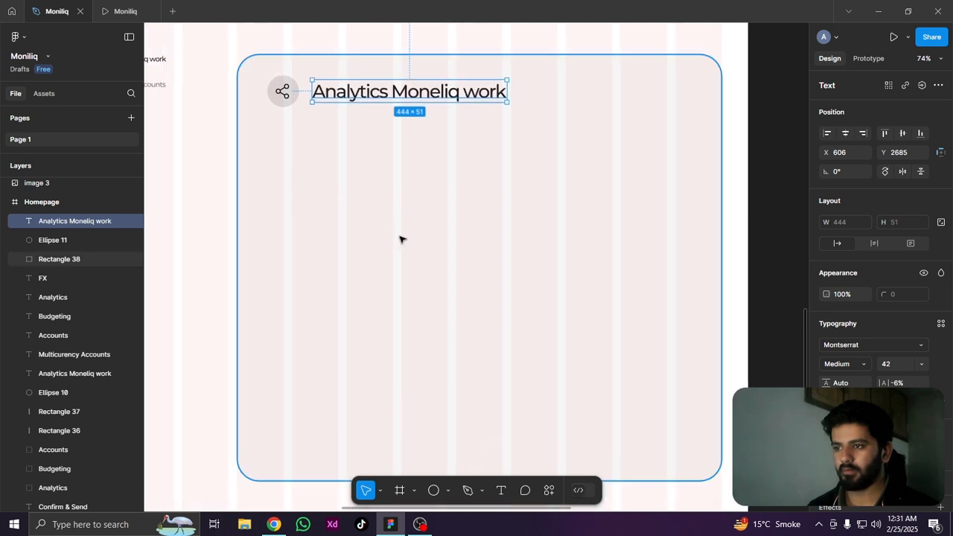
key(ctrl+v)
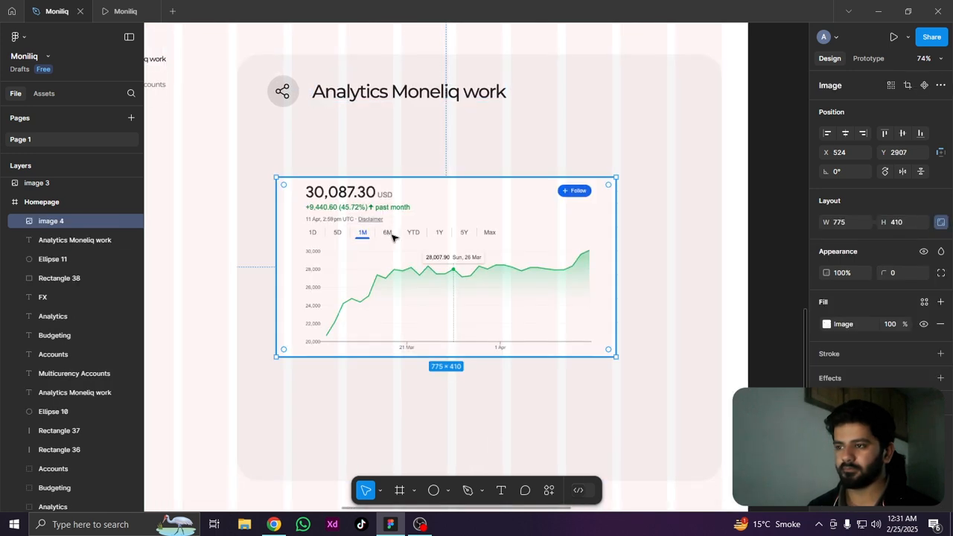
Move the chart image to X 504, Y 2789, enlarge it to about 974 × 515, and round its corners to 42
drag(492, 257, 490, 214)
drag(477, 203, 481, 213)
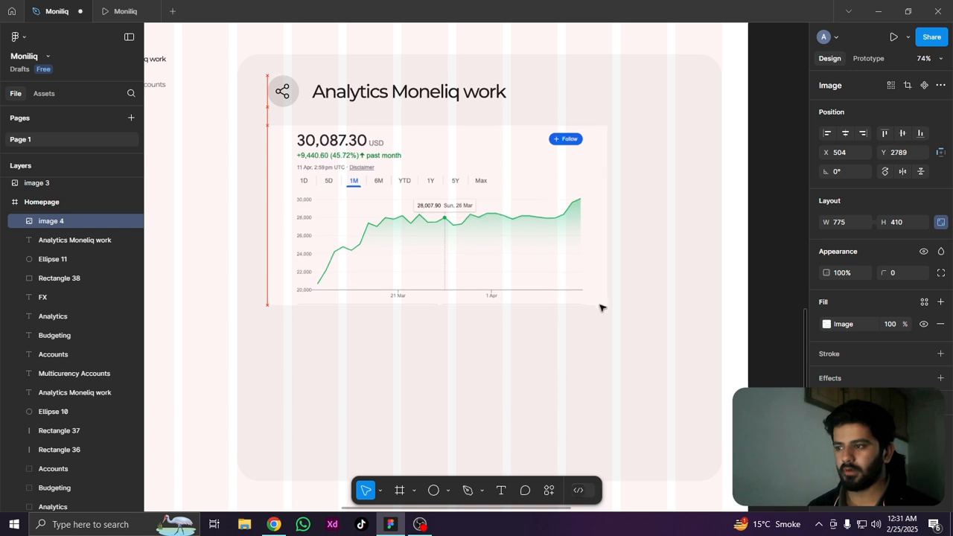
drag(621, 311, 696, 345)
drag(688, 133, 676, 143)
scroll(525, 181, down, 2)
scroll(524, 181, down, 3)
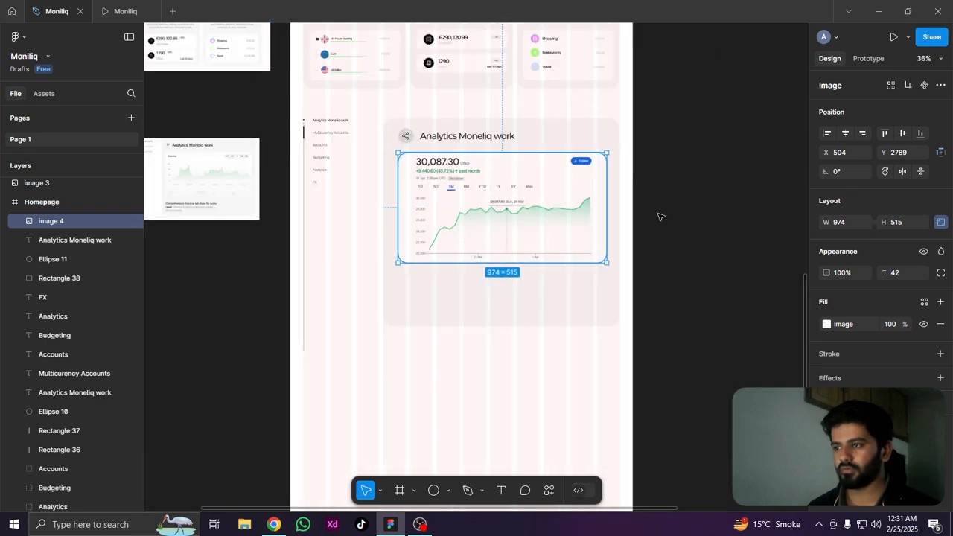
click(337, 346)
Compare the analytics card with the reference image, examining the text below the reference's Statistics chart
scroll(387, 298, up, 2)
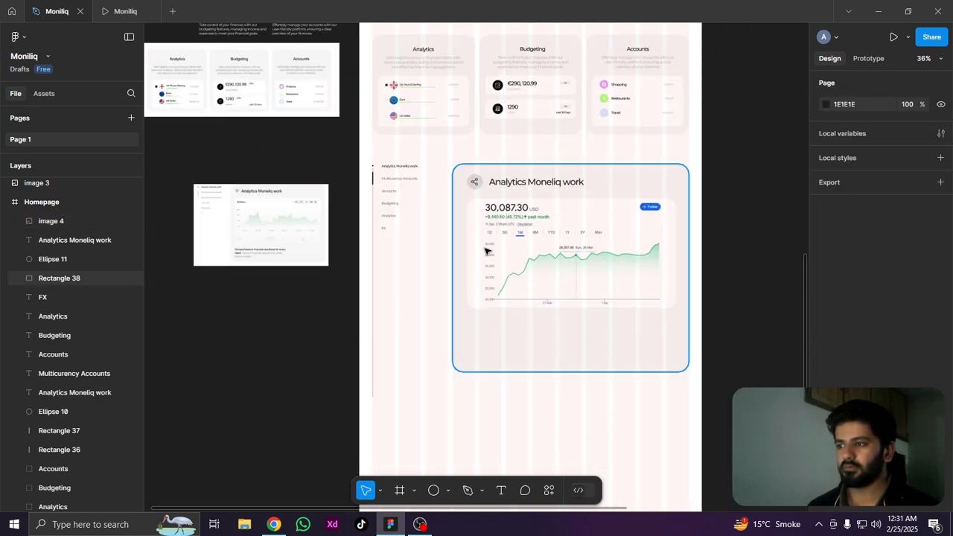
scroll(480, 298, up, 3)
scroll(475, 233, right, 2)
scroll(476, 233, right, 1)
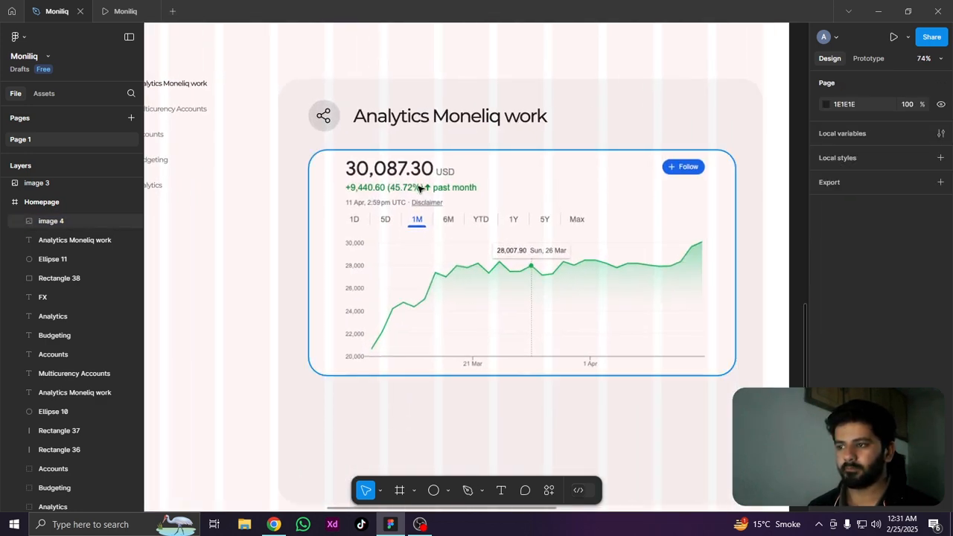
scroll(418, 181, left, 5)
scroll(365, 186, up, 5)
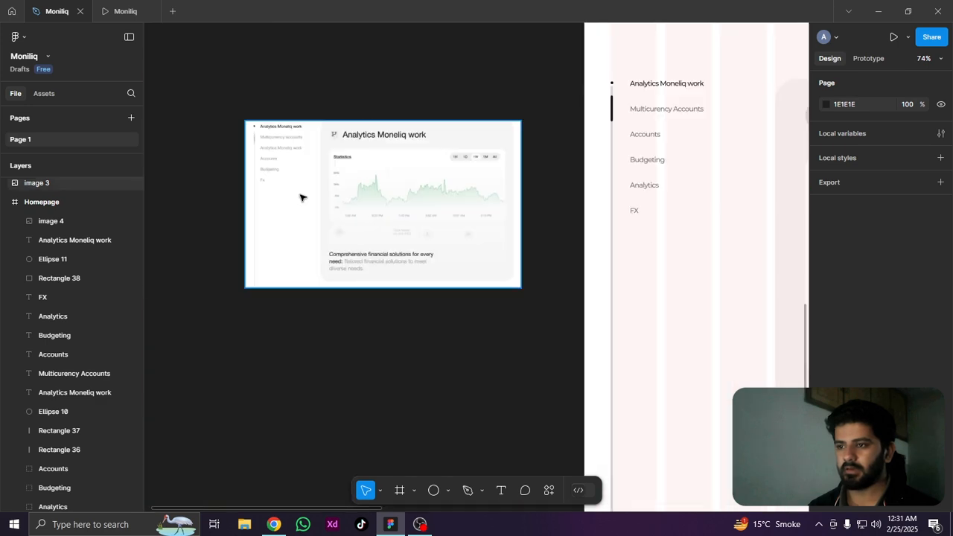
scroll(365, 186, down, 2)
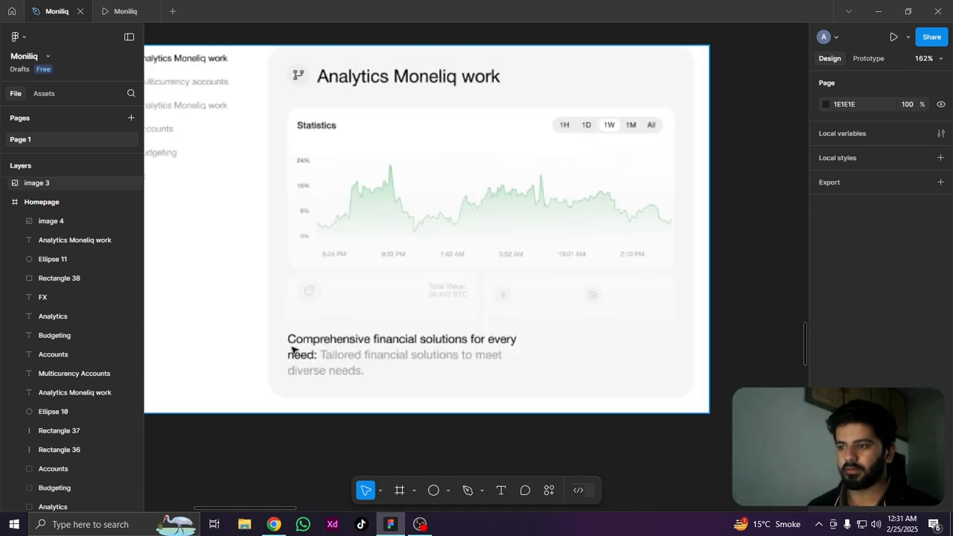
scroll(293, 350, down, 4)
scroll(323, 315, right, 10)
scroll(391, 251, up, 3)
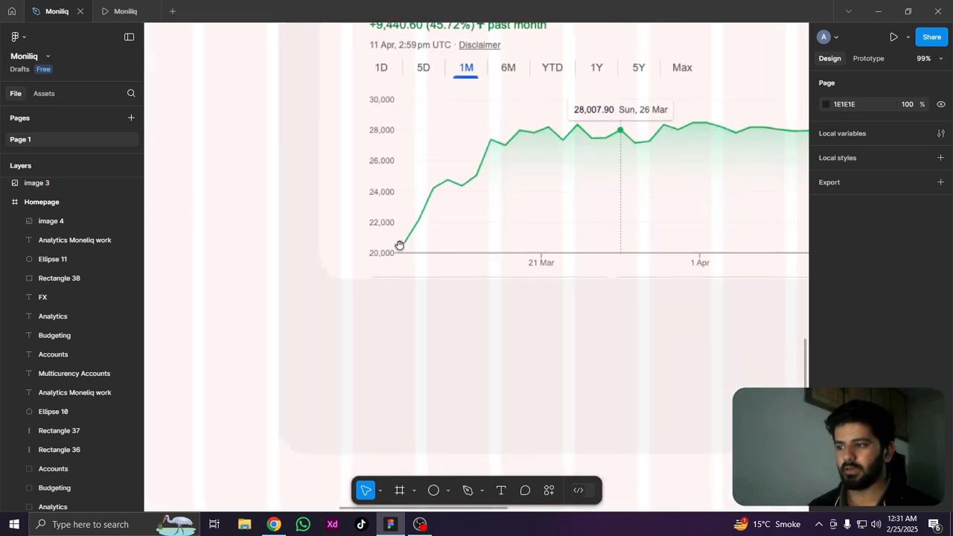
scroll(400, 246, up, 3)
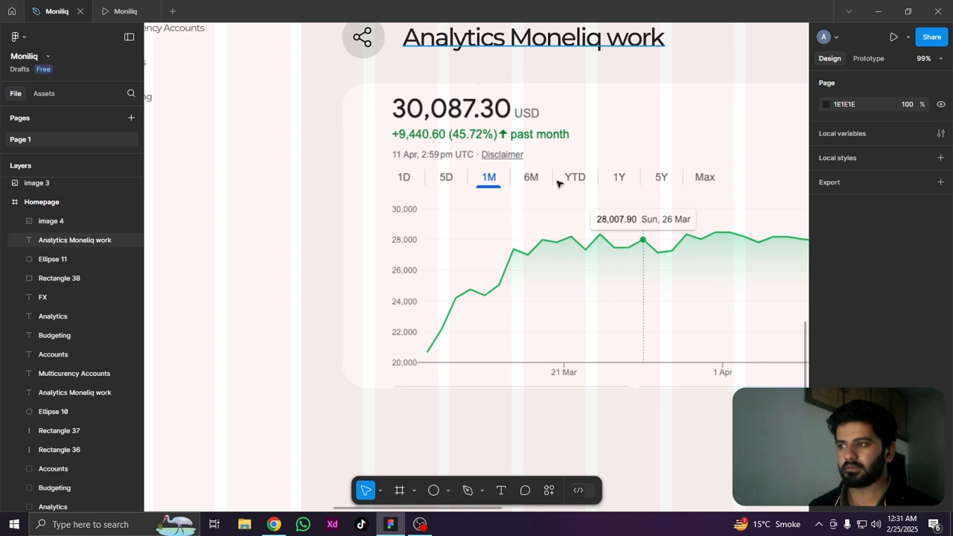
Duplicate the large "Analytics Moneliq work" heading and place the copy below the chart image at Y 3357
click(533, 37)
scroll(447, 223, down, 4)
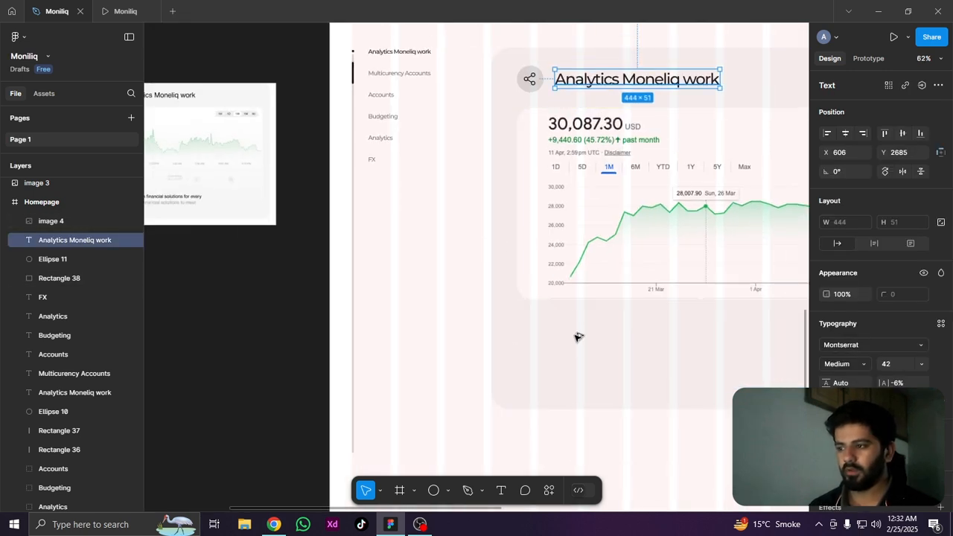
drag(575, 334, 585, 329)
drag(378, 310, 583, 312)
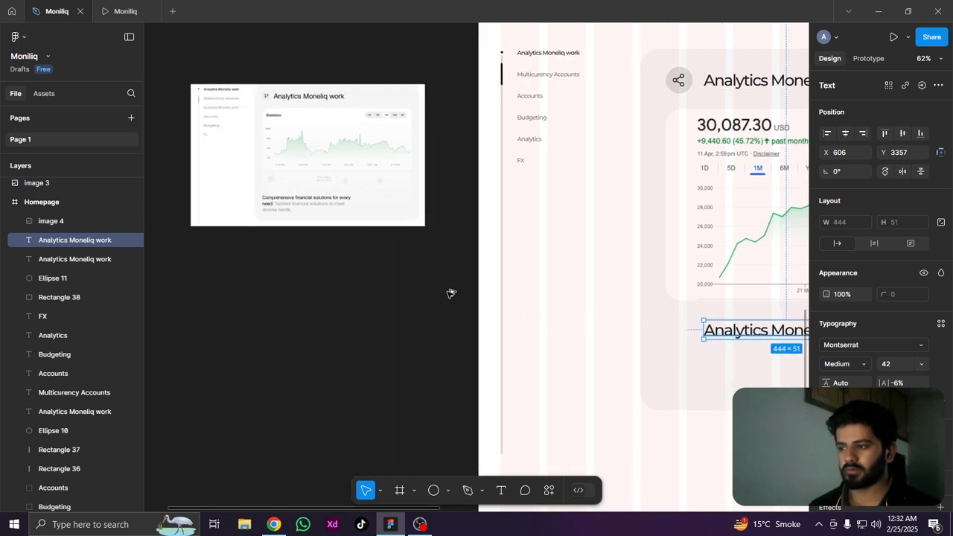
Move the duplicated heading out of the Homepage frame onto the canvas beneath the reference image, at X 599, Y 3206
drag(449, 292, 446, 291)
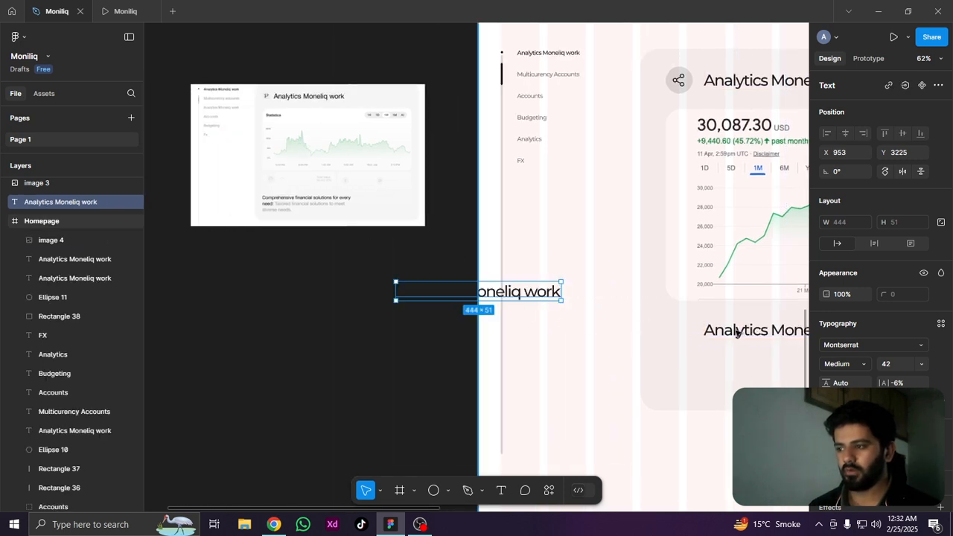
key(ctrl+z)
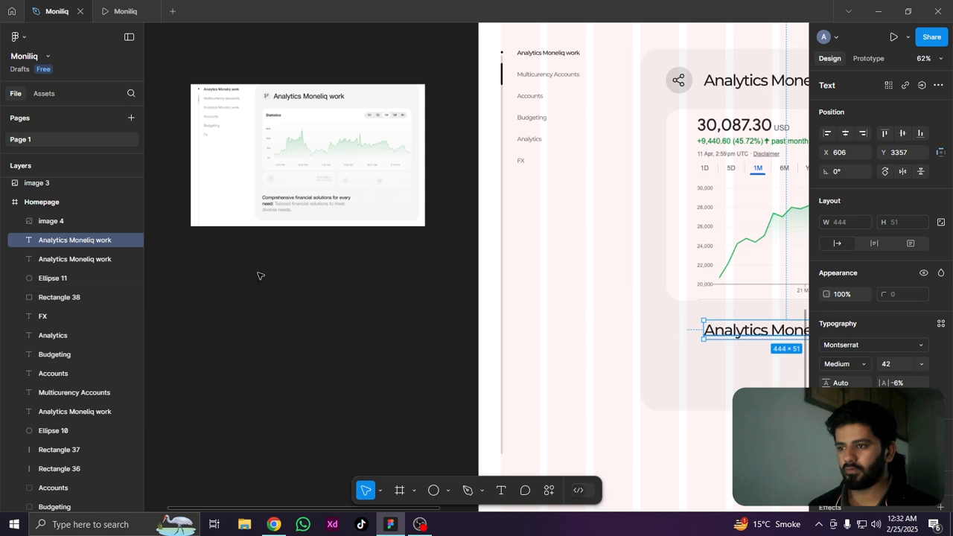
key(ctrl+z)
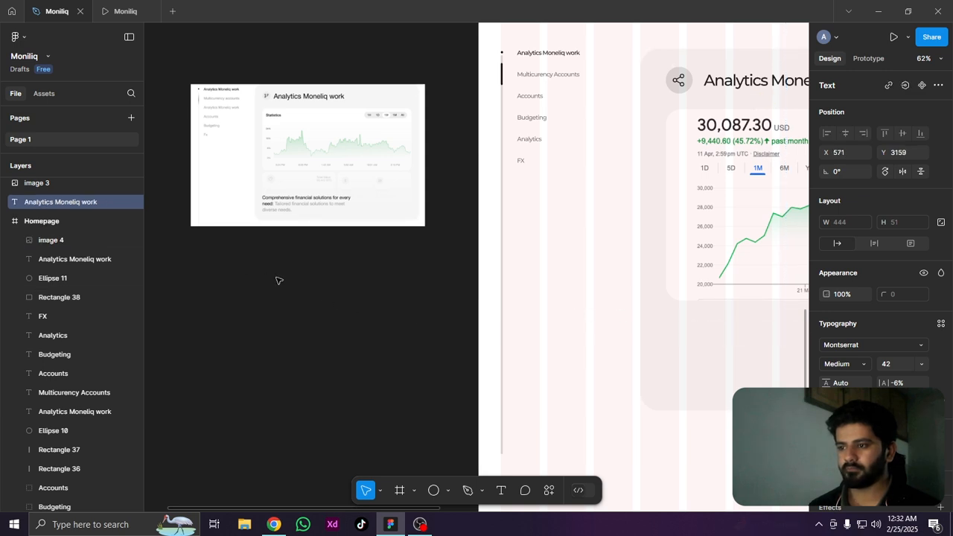
drag(277, 277, 279, 285)
scroll(273, 271, up, 5)
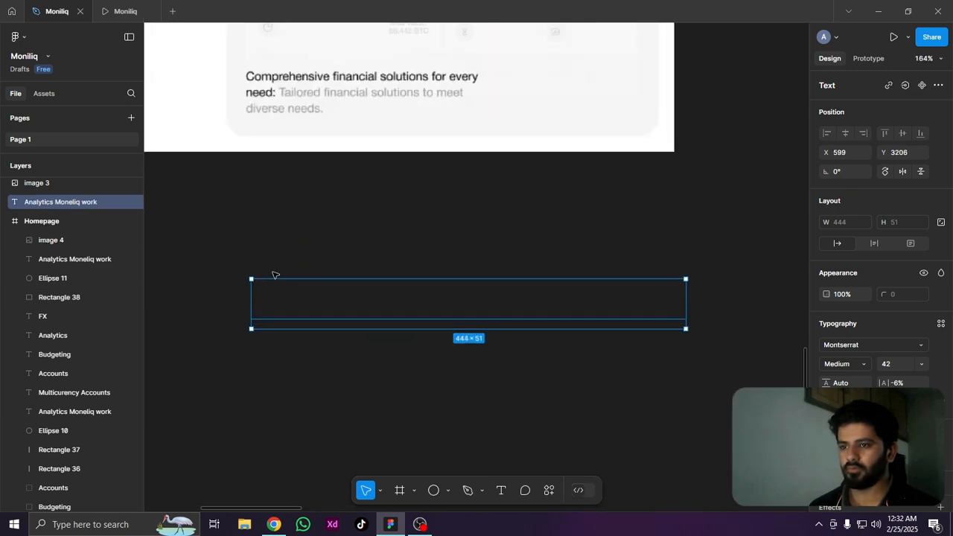
drag(525, 230, 548, 283)
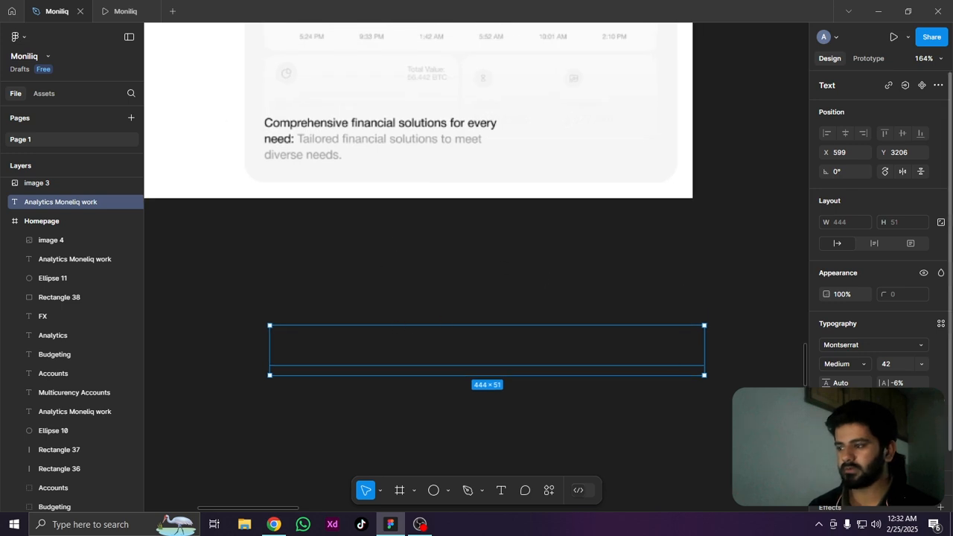
Set the duplicated heading's fill to white and move it up to Y 3099, just under the reference image
click(827, 452)
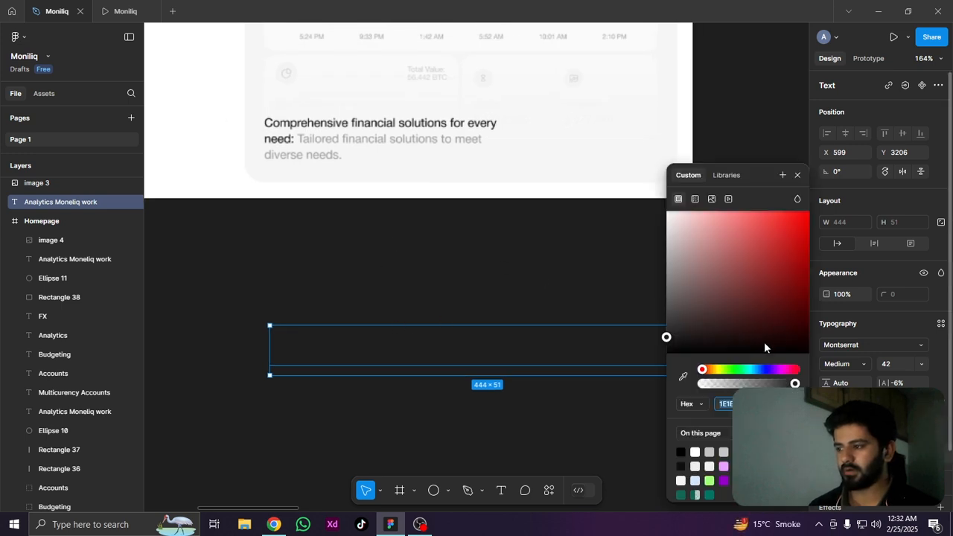
click(696, 451)
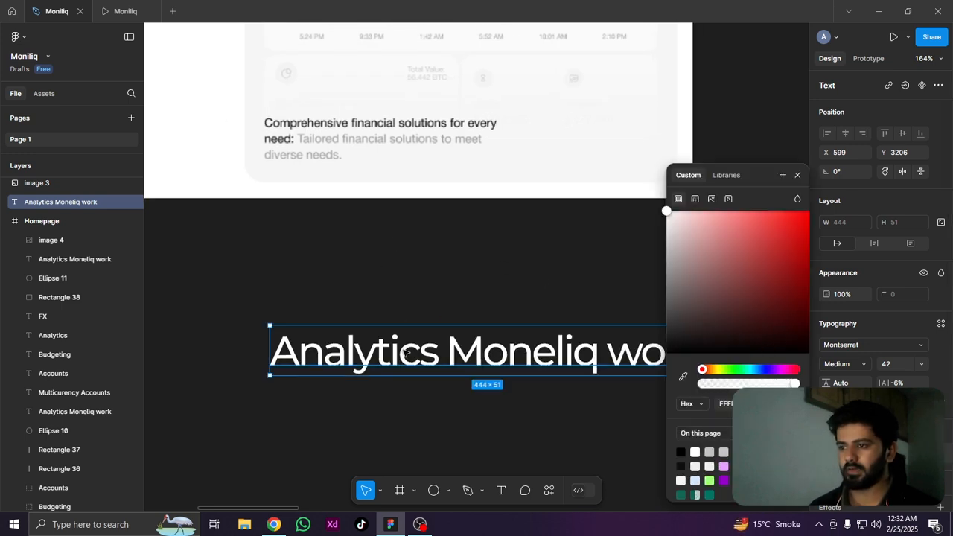
drag(408, 354, 393, 250)
Replace the duplicated heading's text with "Comprehensive financial solutions for every need: Tailored financial solutions to meet diverse needs.", broken before "need:" and "diverse"
double_click(392, 247)
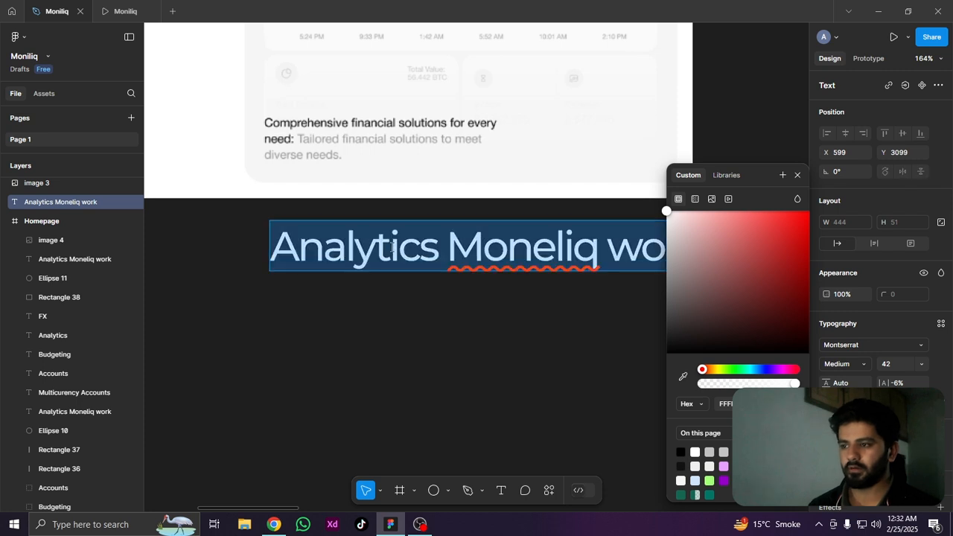
text(Compe)
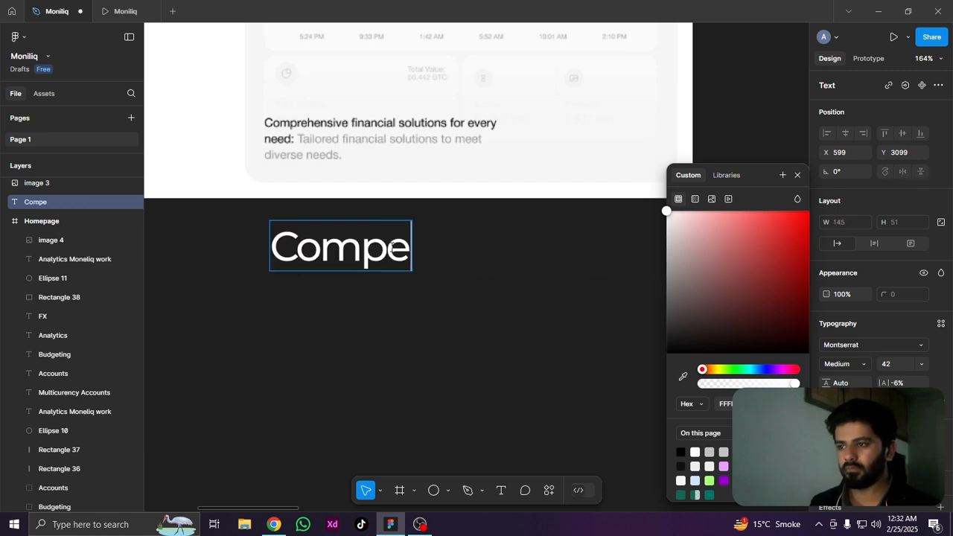
key(BackSpace)
text(rehensive financi)
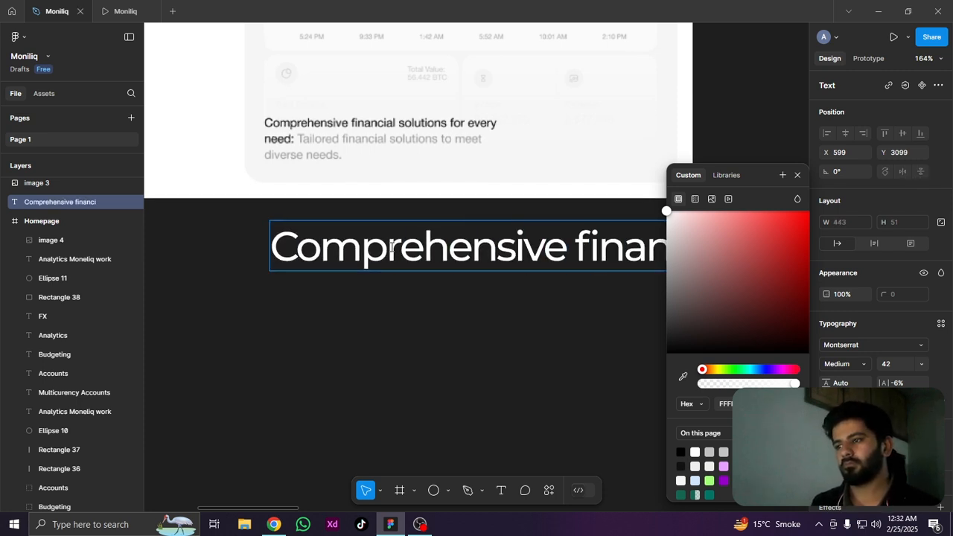
text(al solutions for)
key(Return)
text(ne)
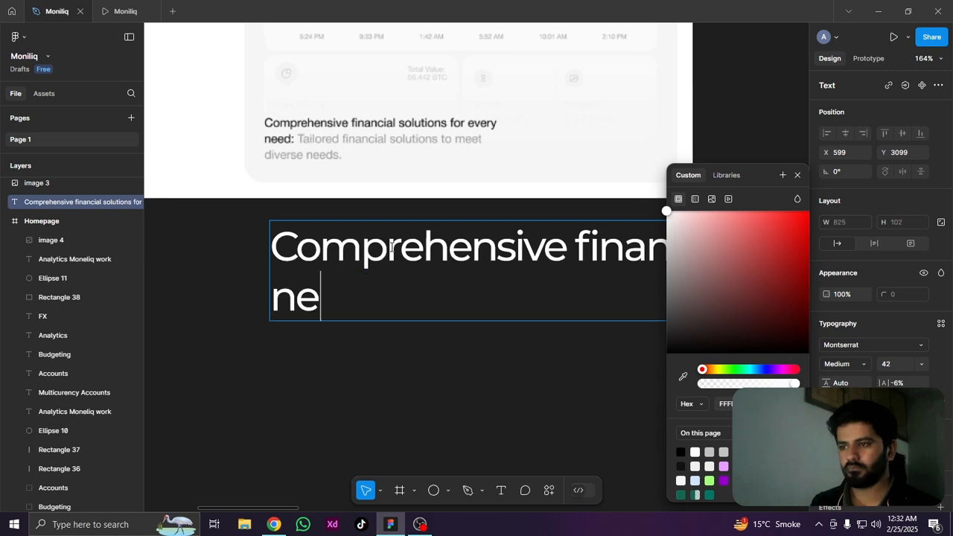
text(ed: Tailored financi)
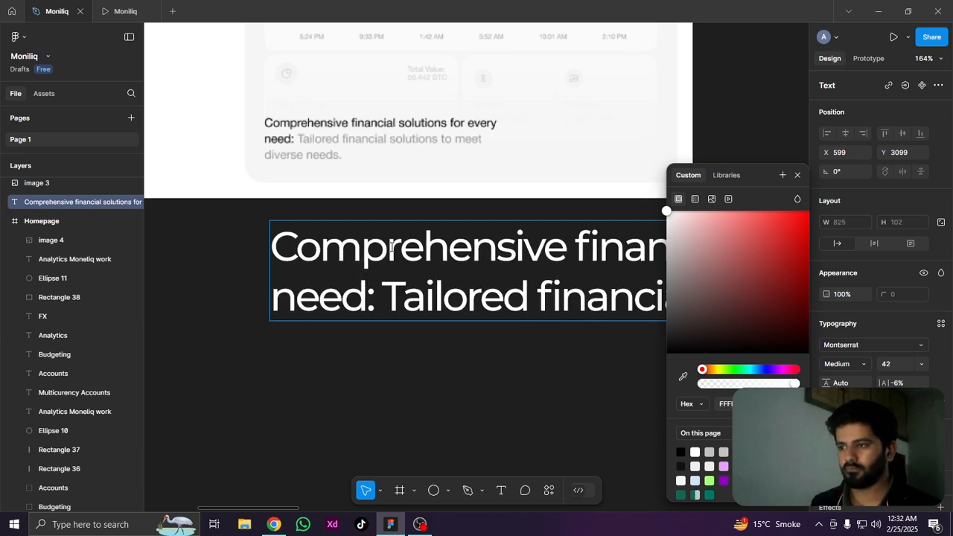
text(al solutions to meet diverse needs.)
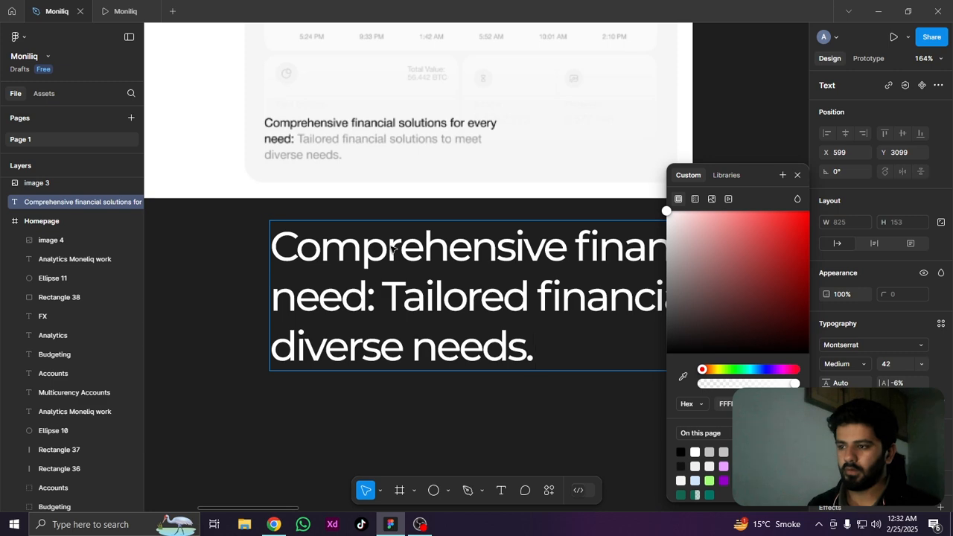
key(Escape)
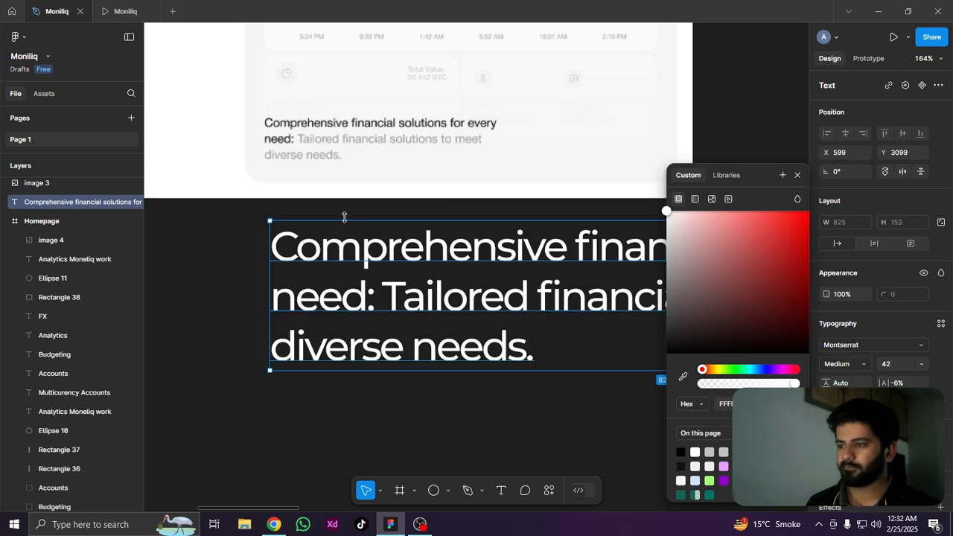
Move the white description text into the Homepage frame, beneath the chart in the analytics card, at X 504, Y 3346
scroll(344, 217, down, 10)
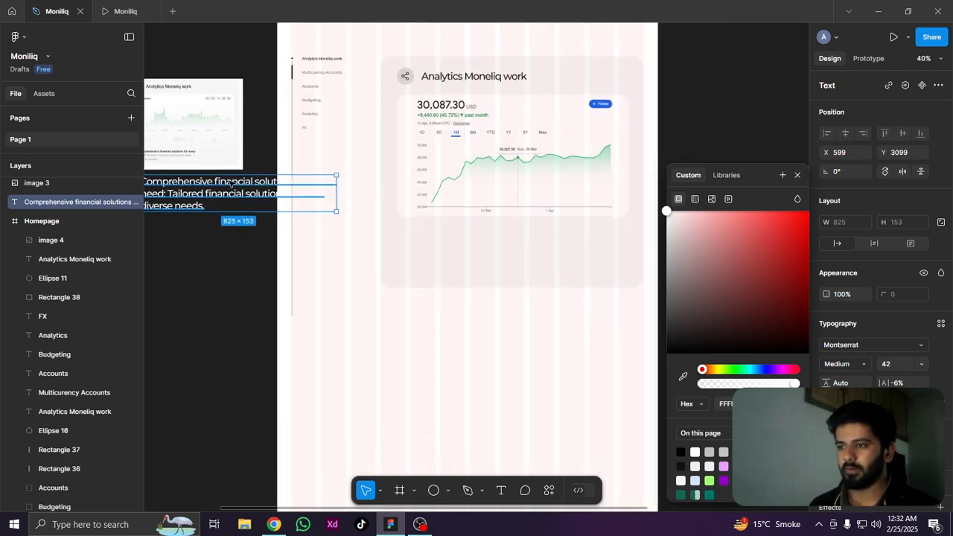
drag(479, 242, 461, 256)
scroll(462, 256, up, 8)
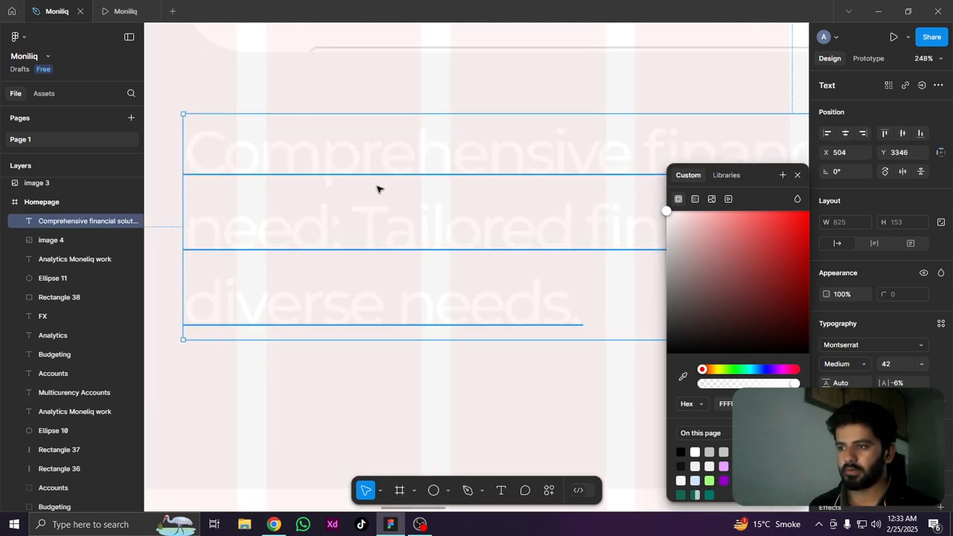
drag(498, 188, 498, 283)
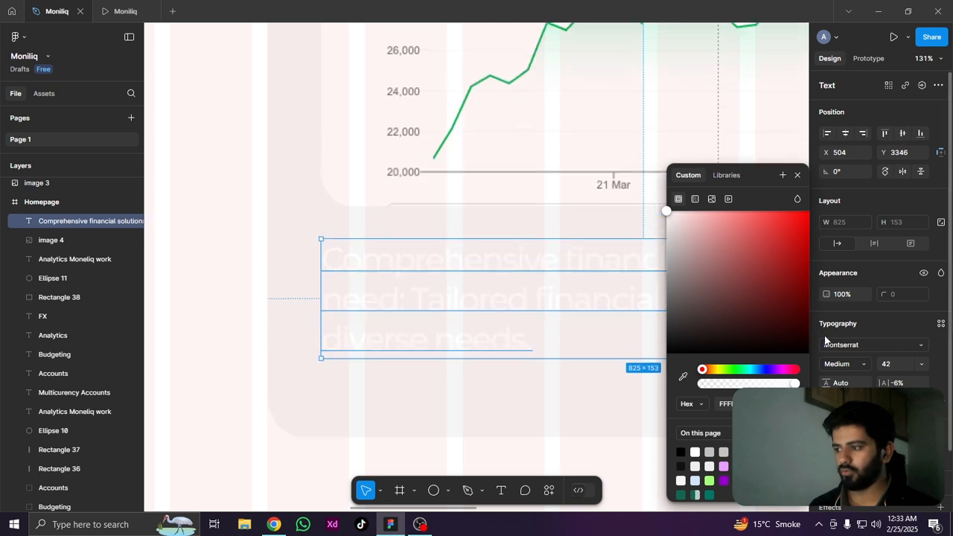
Set the description text's font size to 25 and its fill to the near-black colour already used on the page
click(890, 365)
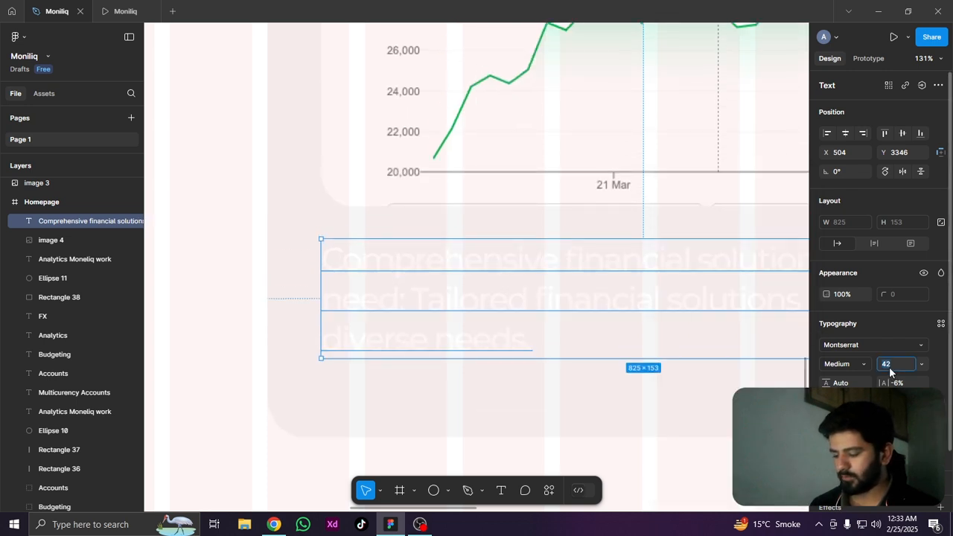
key(Return)
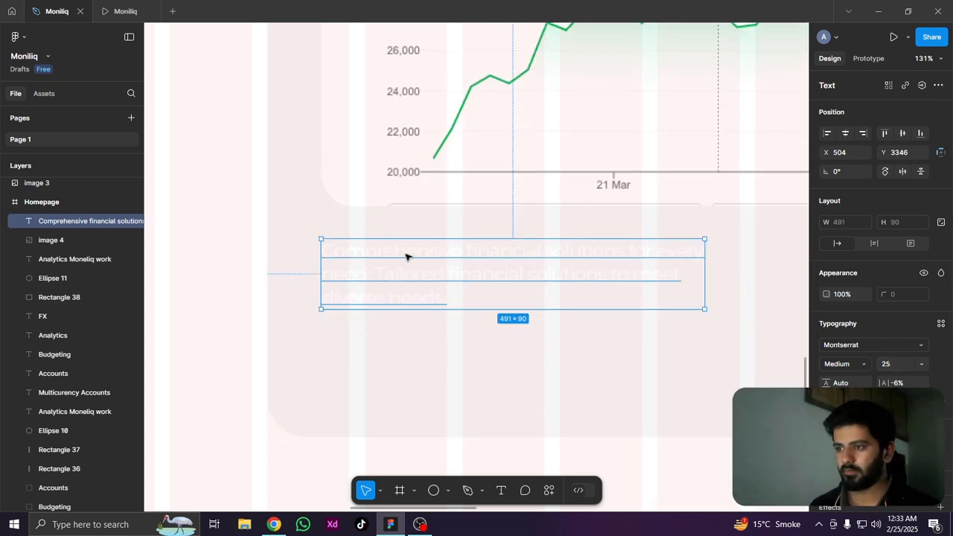
click(828, 453)
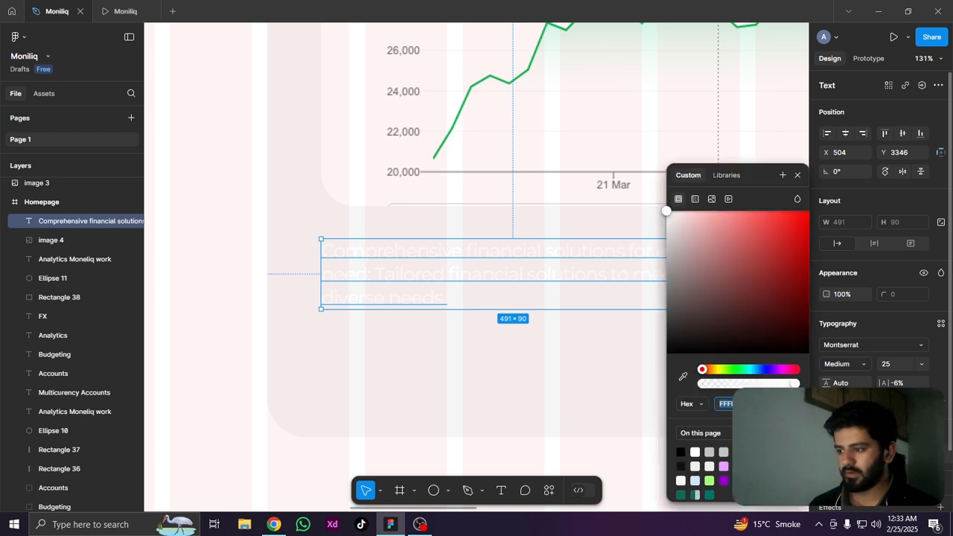
click(680, 467)
scroll(438, 369, down, 3)
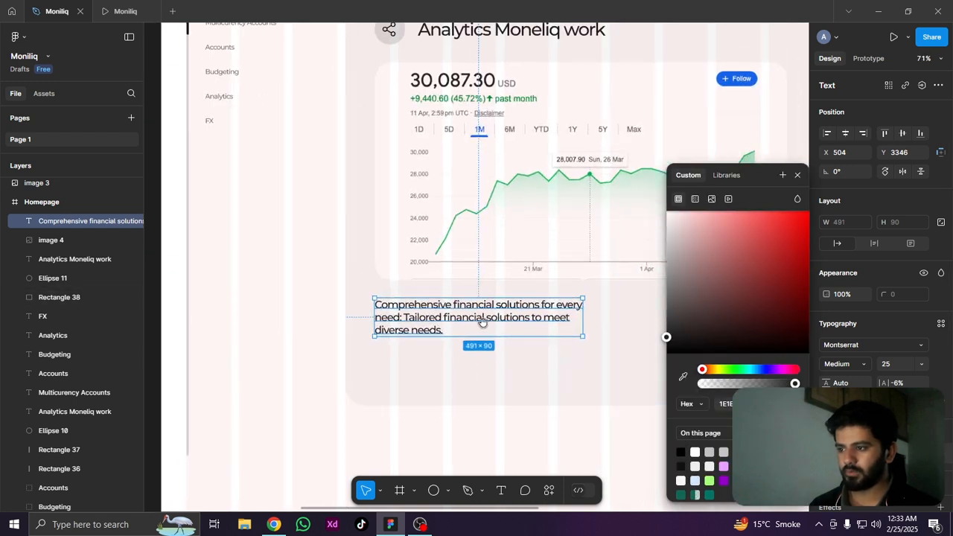
Move the description text slightly down to Y 3359, keeping it aligned with the chart image's left edge
drag(483, 322, 533, 371)
drag(462, 385, 441, 315)
scroll(429, 313, up, 3)
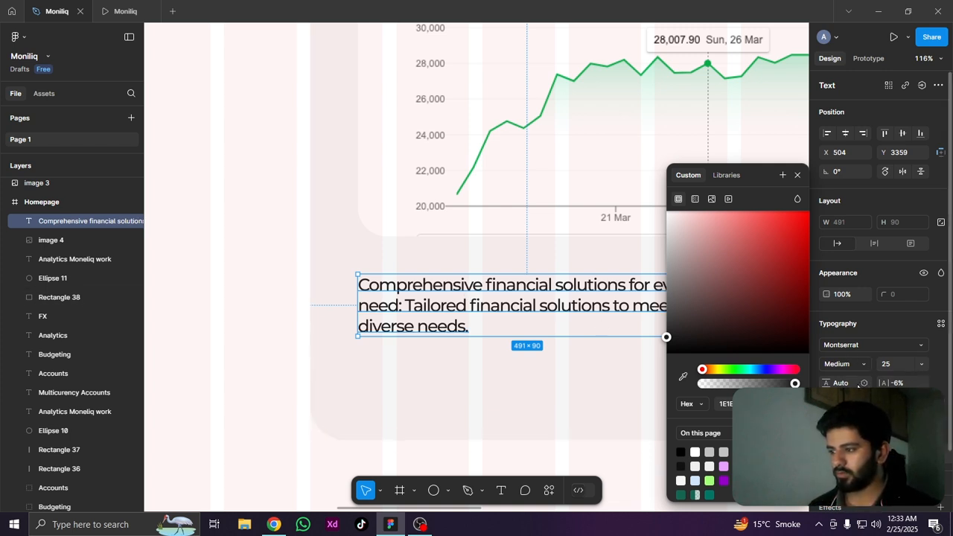
Increase the description text's line height to 48
click(852, 384)
key(Up)
key(Up)
key(Up)
key(Up)
key(Up)
key(Up)
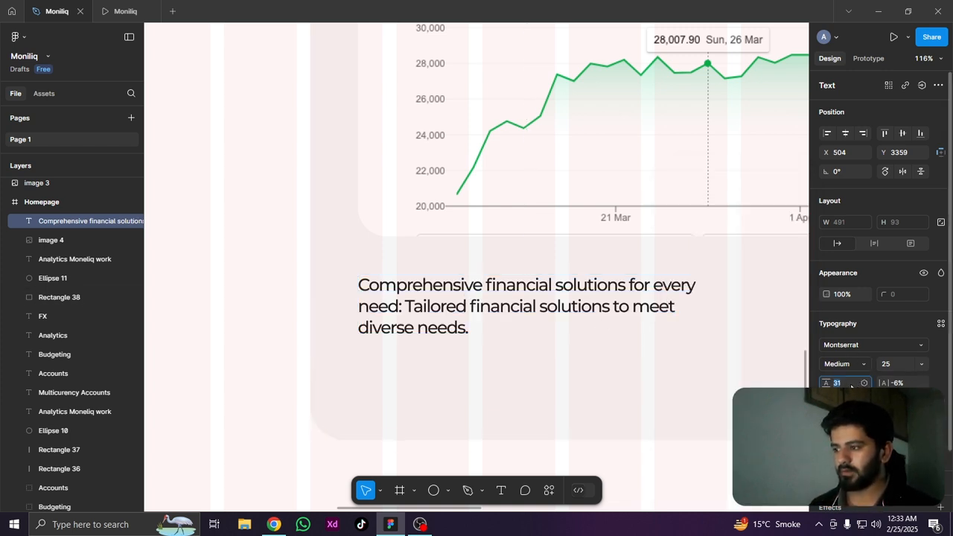
key(Up)
key(Up)
key(Up)
key(Up)
key(Up)
key(Up)
key(Up)
key(Up)
key(Up)
key(Up)
key(Up)
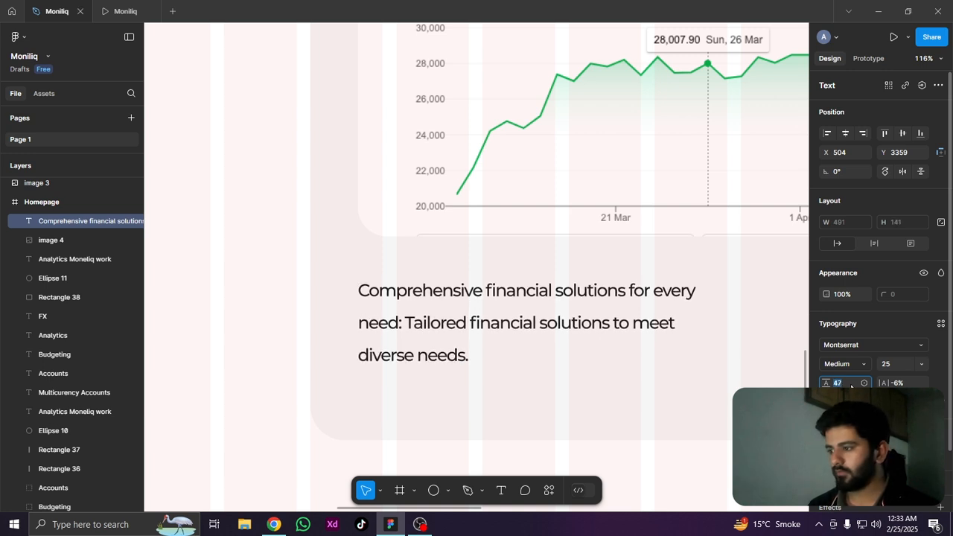
key(Up)
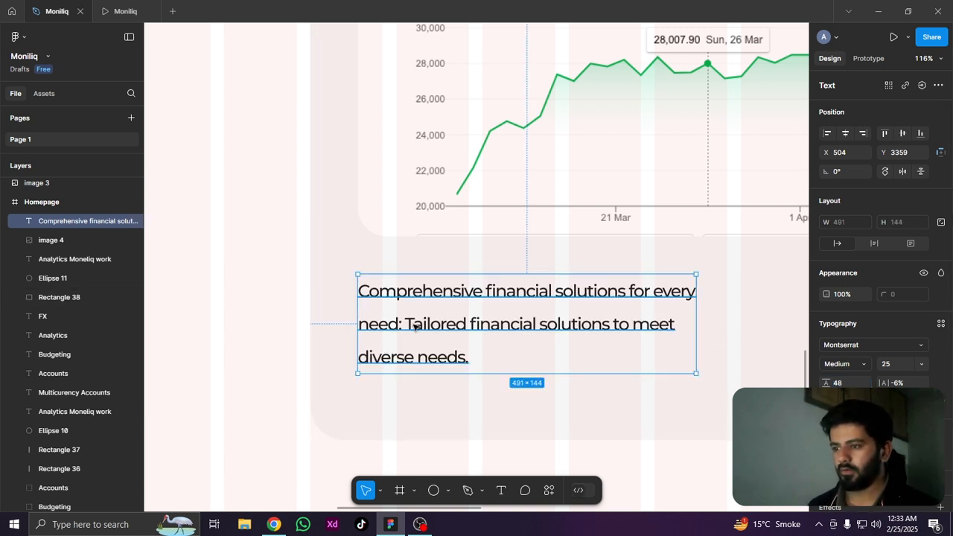
Recolour only the phrase "Tailored financial solutions to meet diverse needs." in the description to light grey
double_click(416, 326)
click(469, 362)
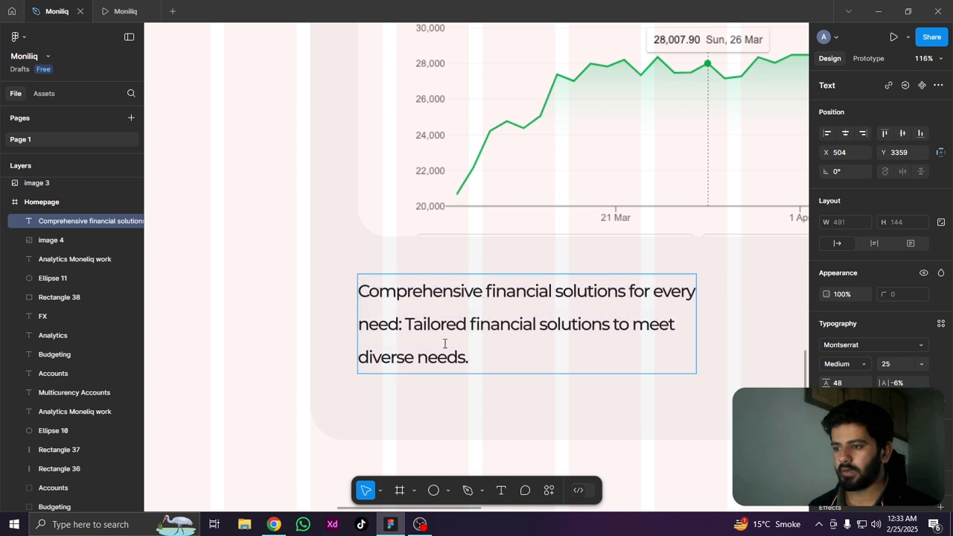
shift+click(405, 323)
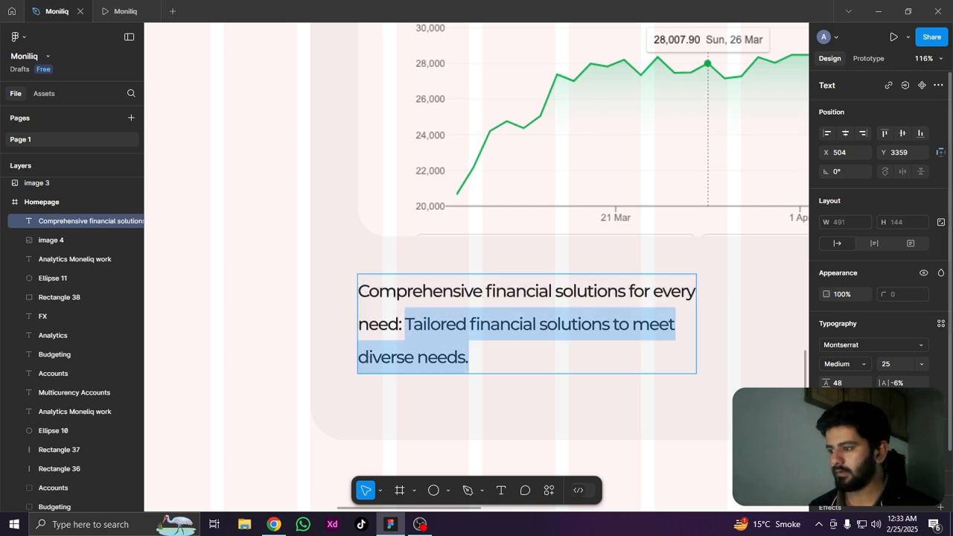
click(827, 458)
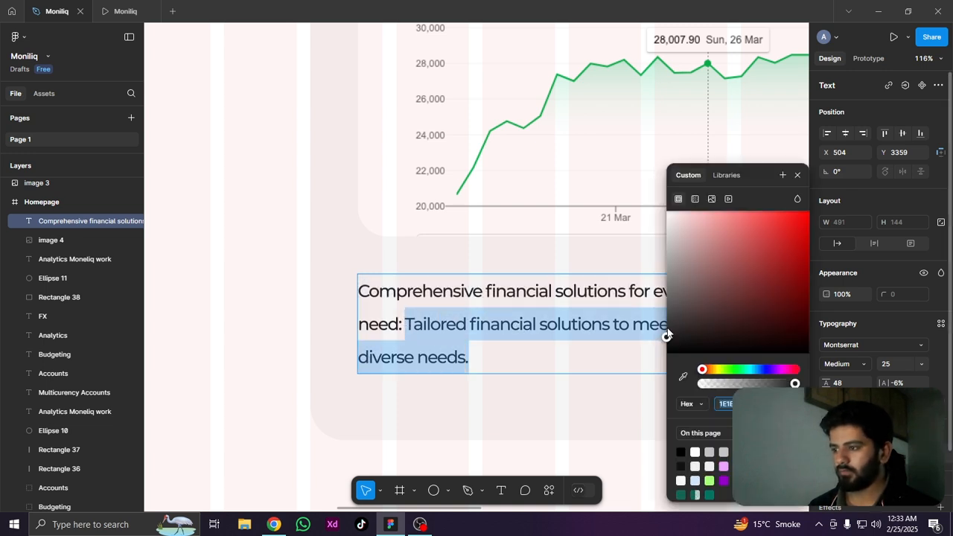
drag(668, 335, 640, 245)
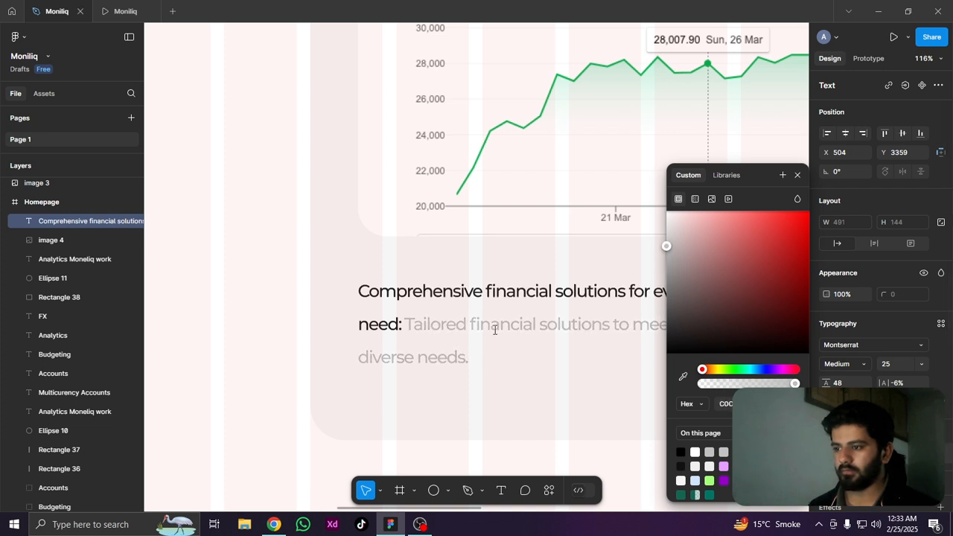
key(Escape)
scroll(298, 391, down, 3)
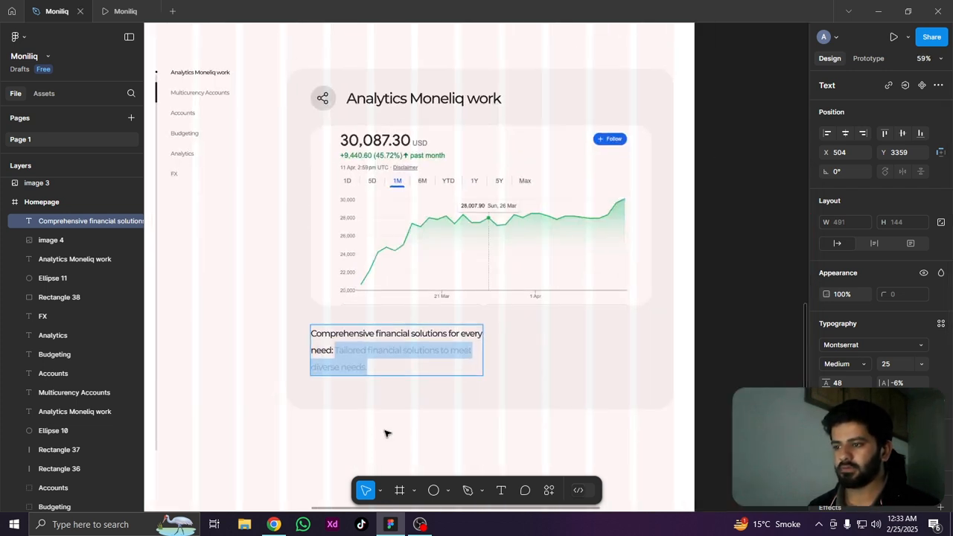
key(Escape)
Examine the analytics card and the description text's left alignment with the chart image and the share icon's circle
click(226, 414)
drag(243, 407, 394, 390)
scroll(638, 340, up, 5)
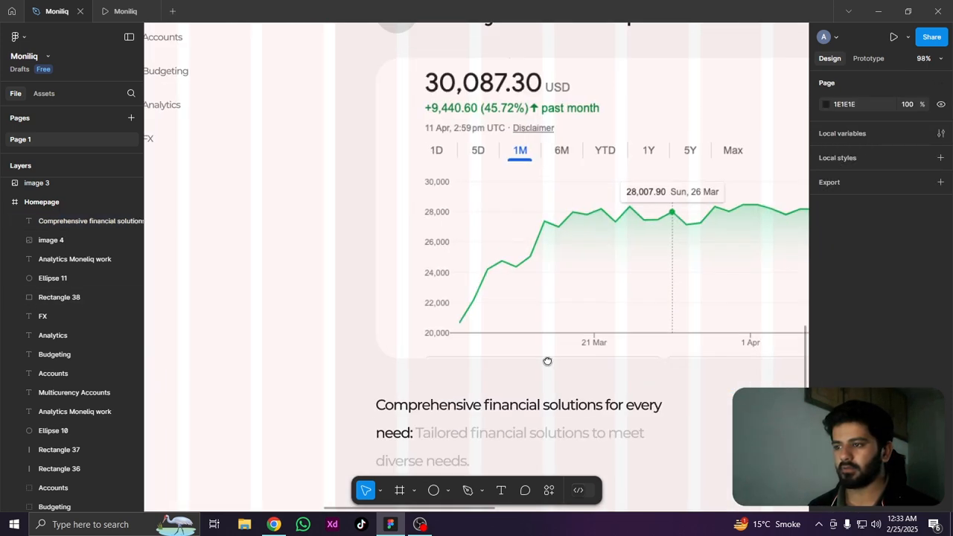
scroll(421, 346, down, 3)
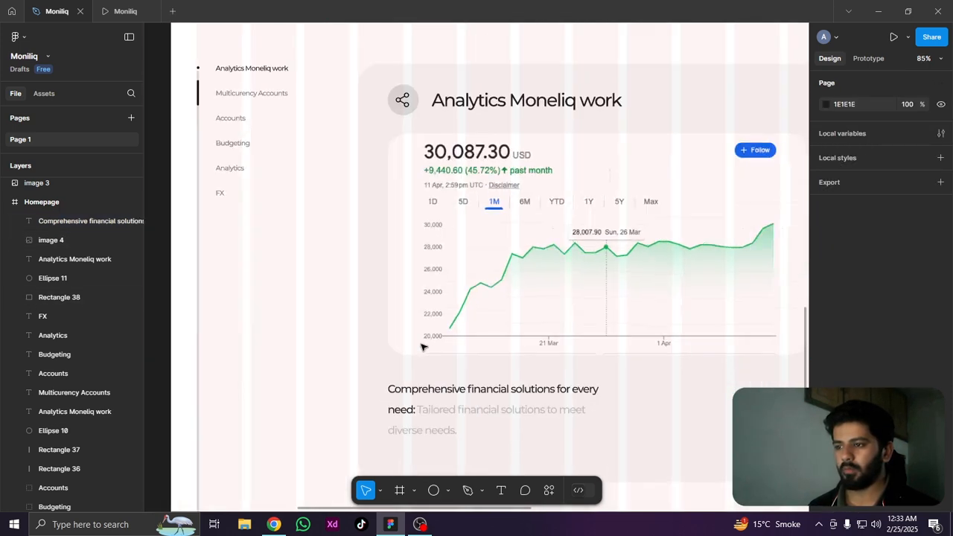
click(437, 400)
mouse_move(440, 395)
mouse_down()
mouse_move(449, 404)
mouse_move(425, 394)
mouse_move(447, 402)
mouse_move(435, 398)
mouse_up()
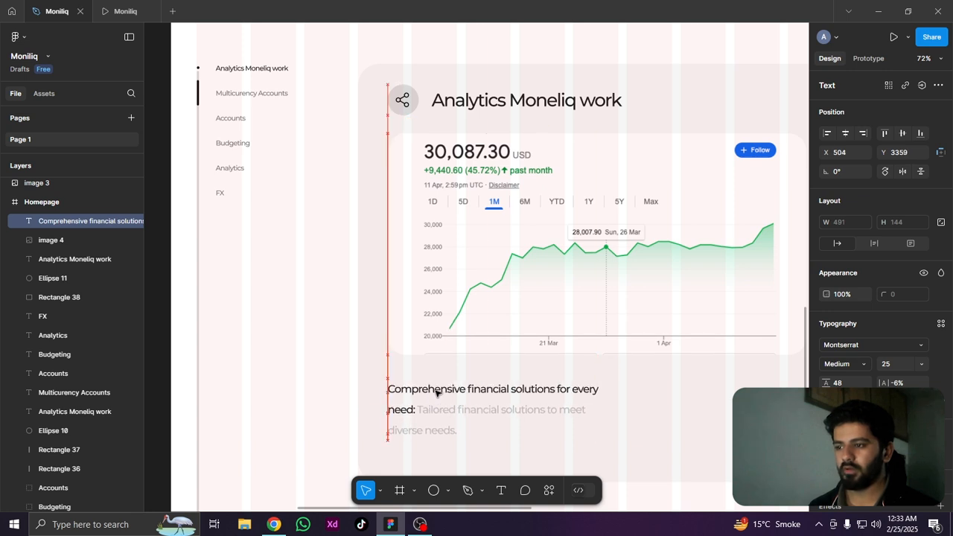
scroll(436, 392, down, 5)
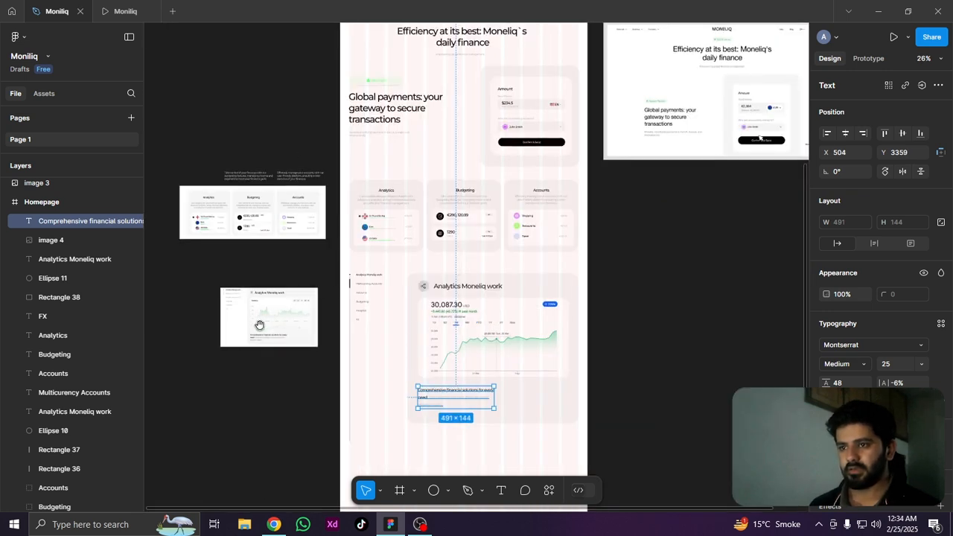
Collapse the share-2 icon's layer group and move it into the Homepage frame, above the description text layer
scroll(57, 290, up, 5)
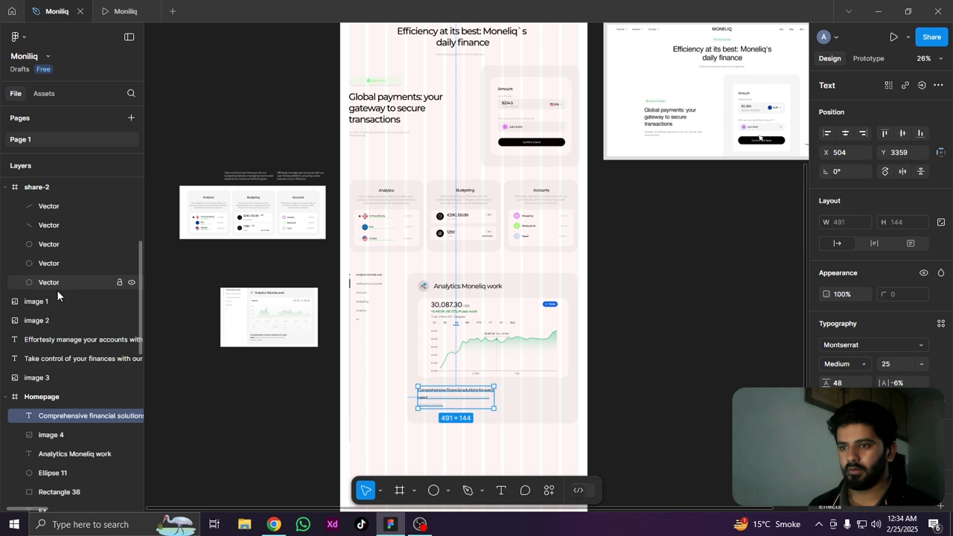
click(11, 186)
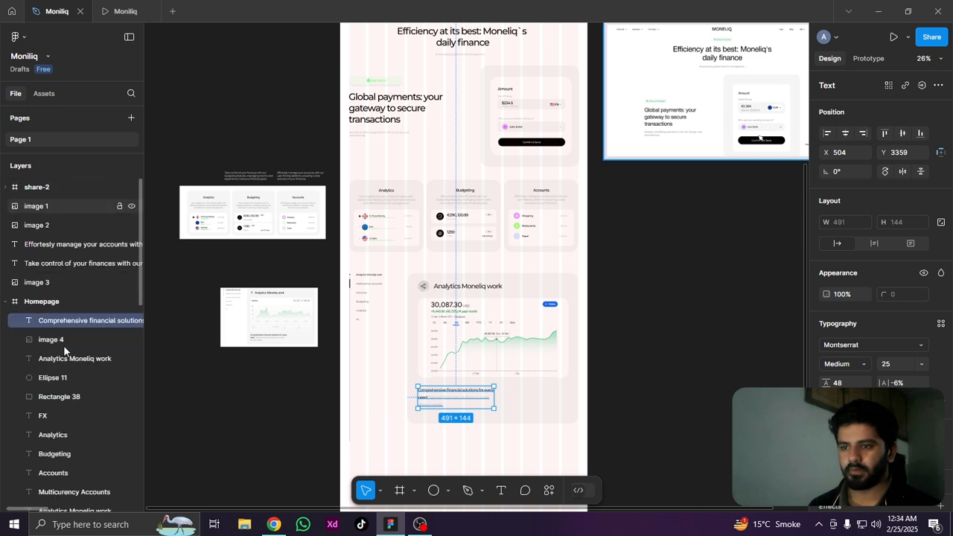
click(40, 283)
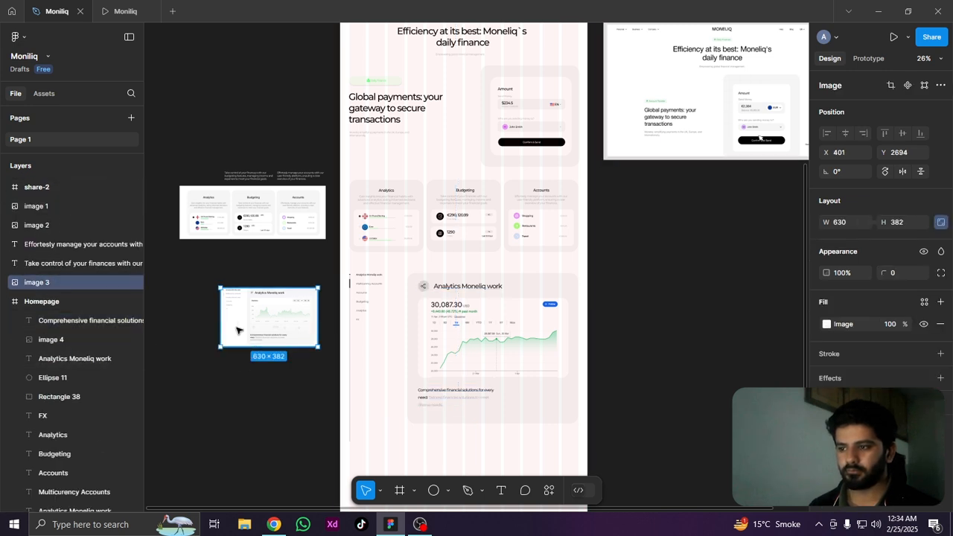
click(48, 267)
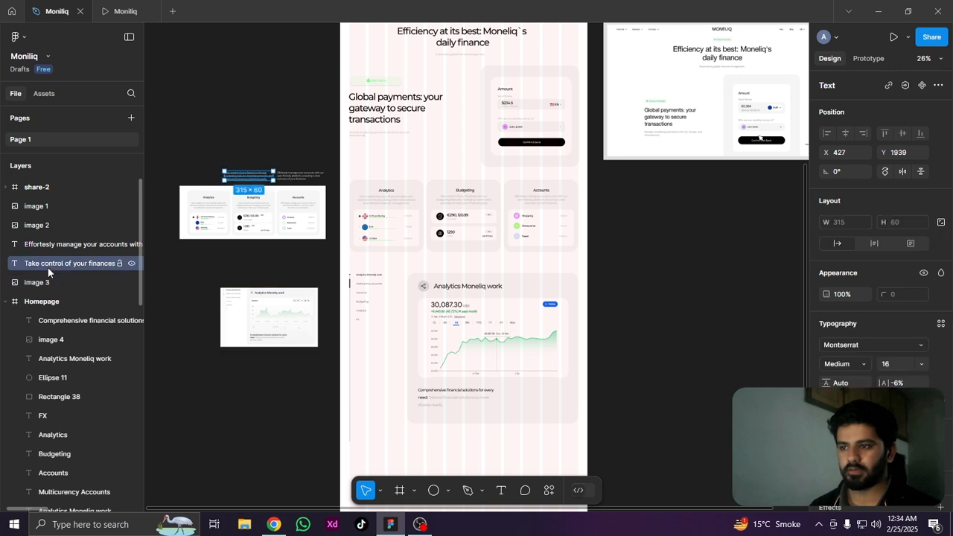
click(51, 245)
click(50, 226)
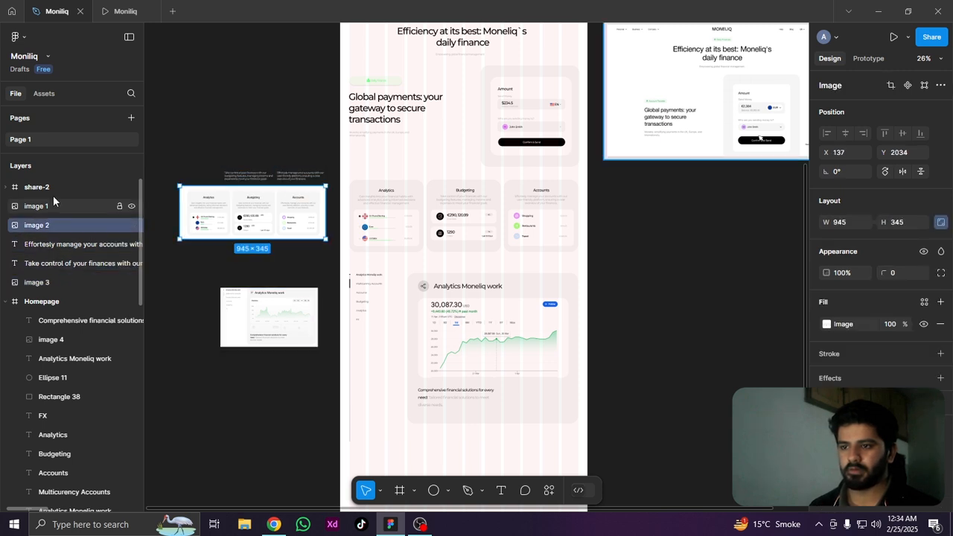
drag(49, 187, 47, 301)
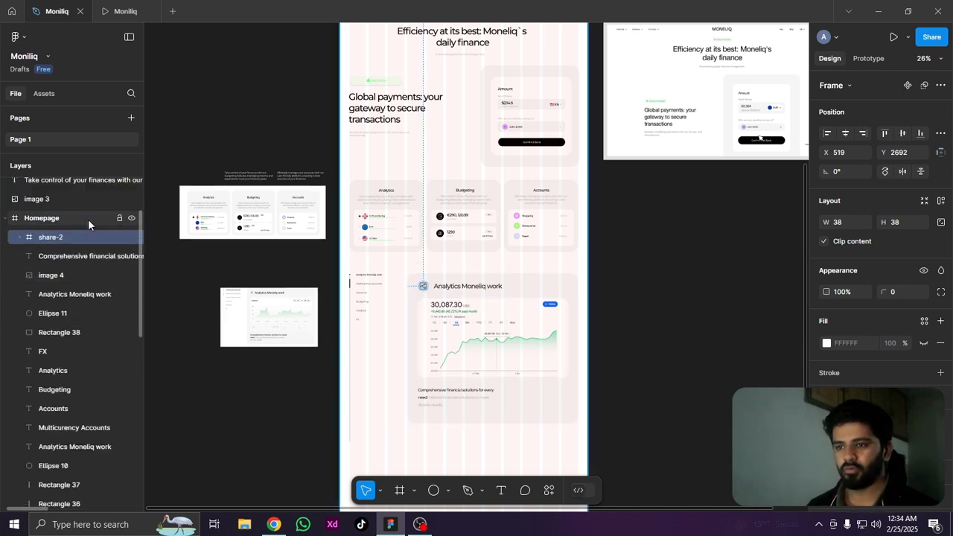
scroll(88, 219, up, 2)
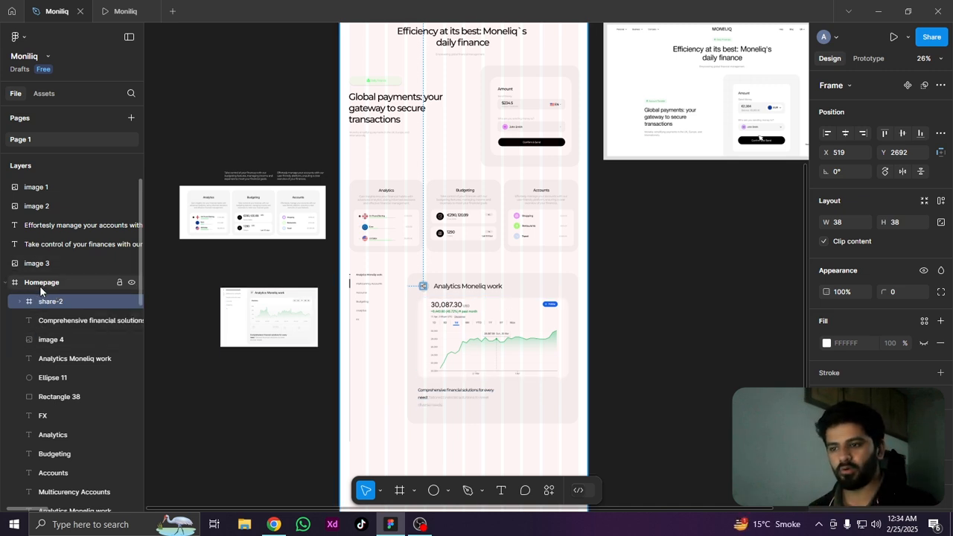
Review the analytics section in the prototype preview, checking the share icon, chart, description text and the length of the vertical side line
click(123, 11)
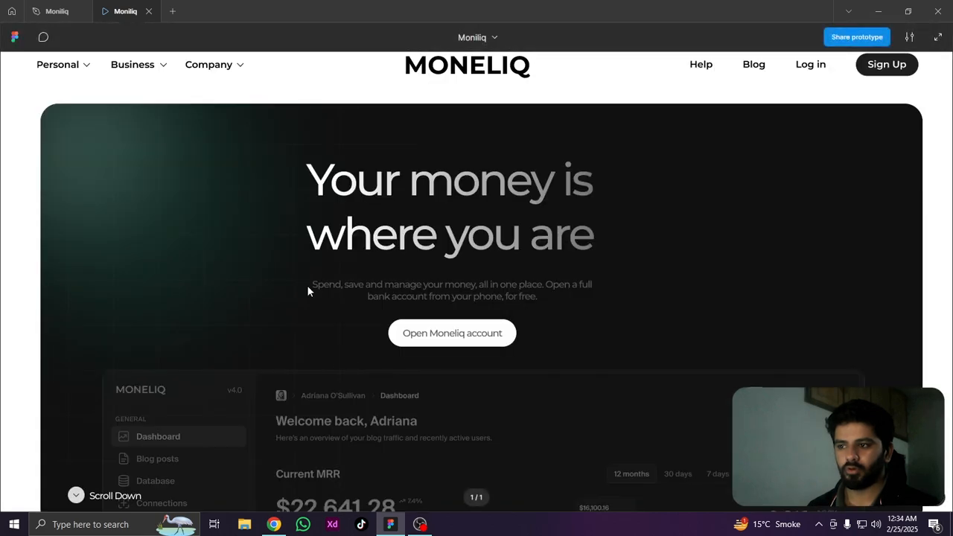
scroll(307, 286, down, 10)
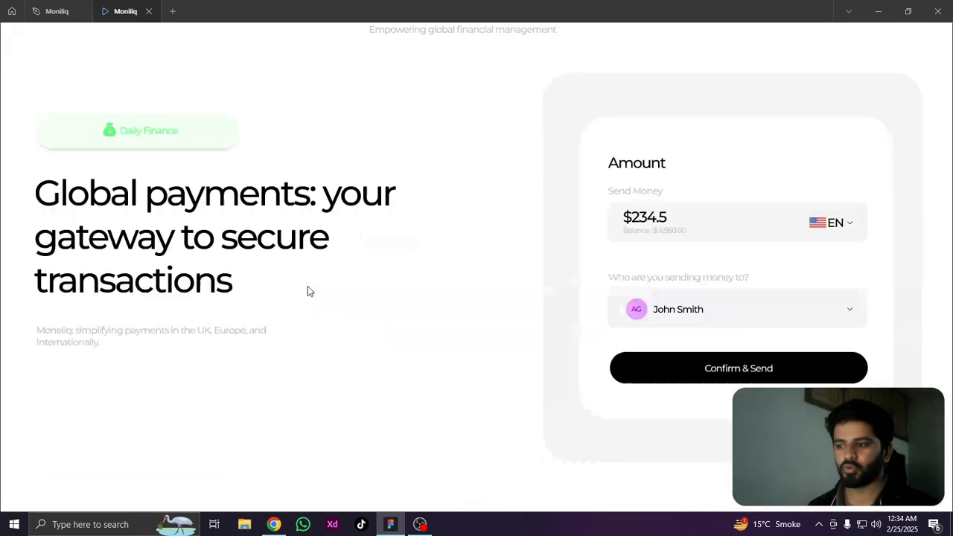
scroll(545, 295, down, 10)
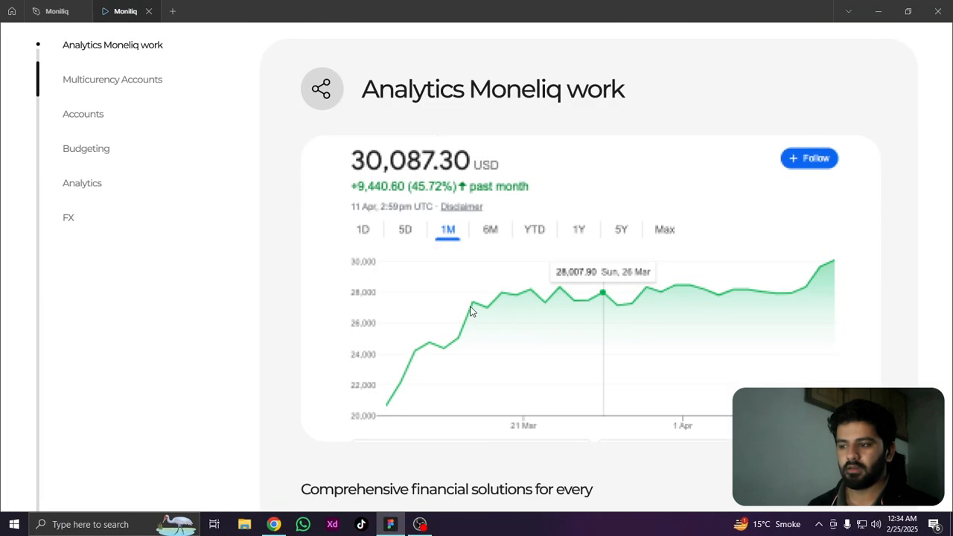
scroll(536, 348, up, 3)
scroll(457, 334, down, 5)
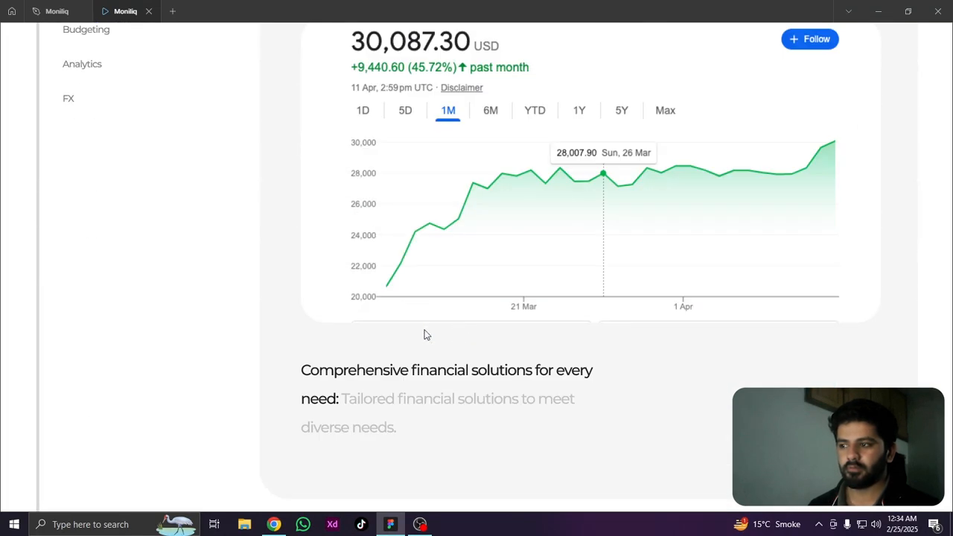
scroll(424, 334, up, 4)
scroll(425, 334, down, 1)
scroll(426, 334, down, 4)
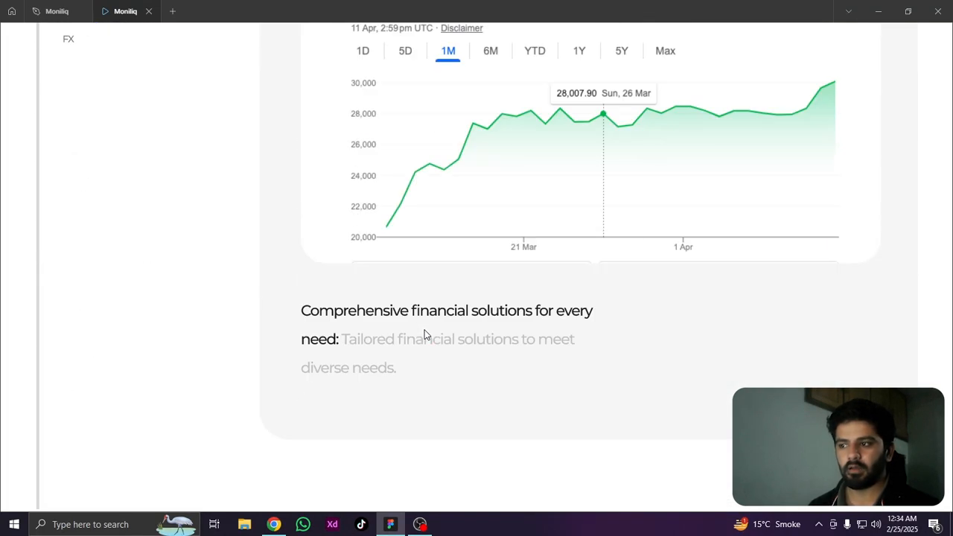
scroll(426, 334, up, 5)
scroll(426, 335, down, 4)
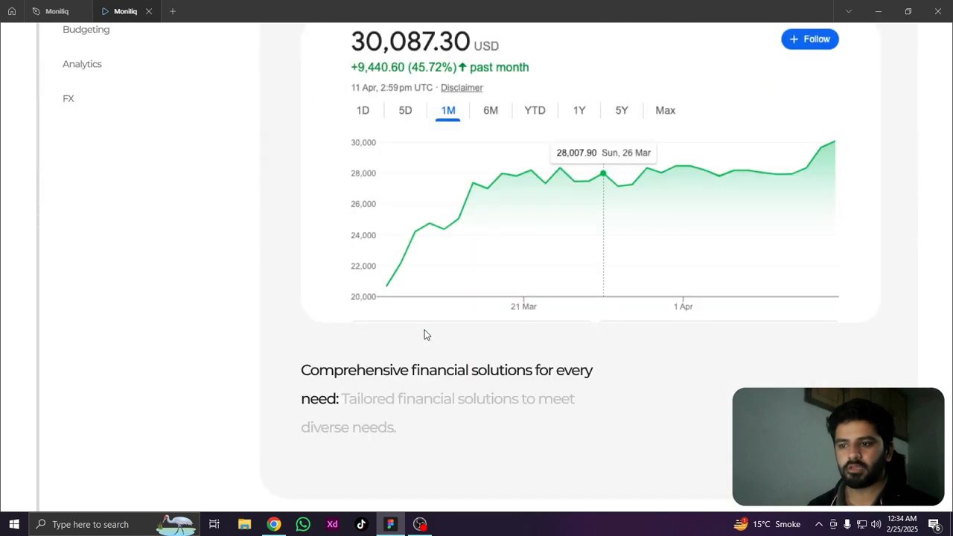
scroll(425, 334, down, 4)
scroll(423, 334, up, 4)
scroll(425, 334, down, 2)
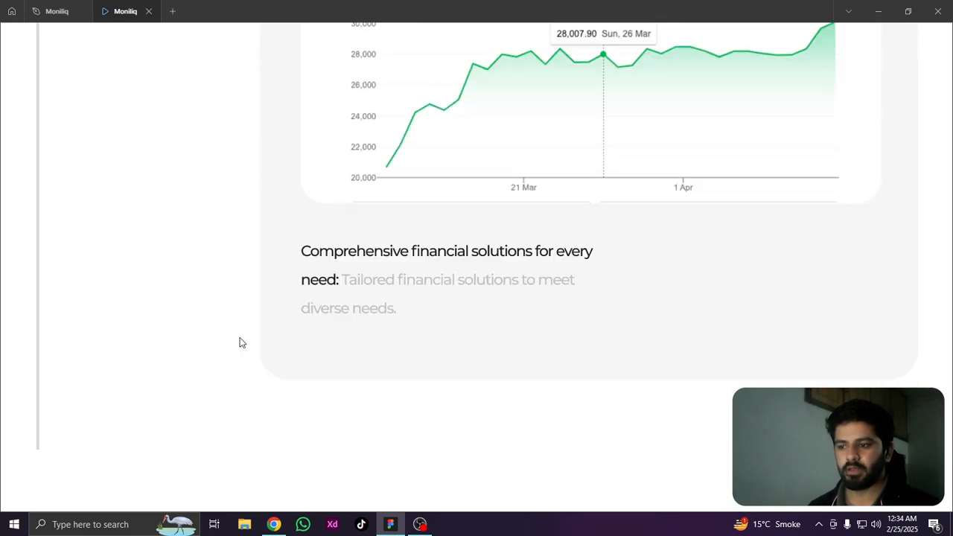
scroll(239, 343, down, 3)
In the design file, shorten the light grey vertical line beside the section list to 956 high, ending level with the analytics card's lower edge
click(66, 10)
scroll(418, 456, up, 5)
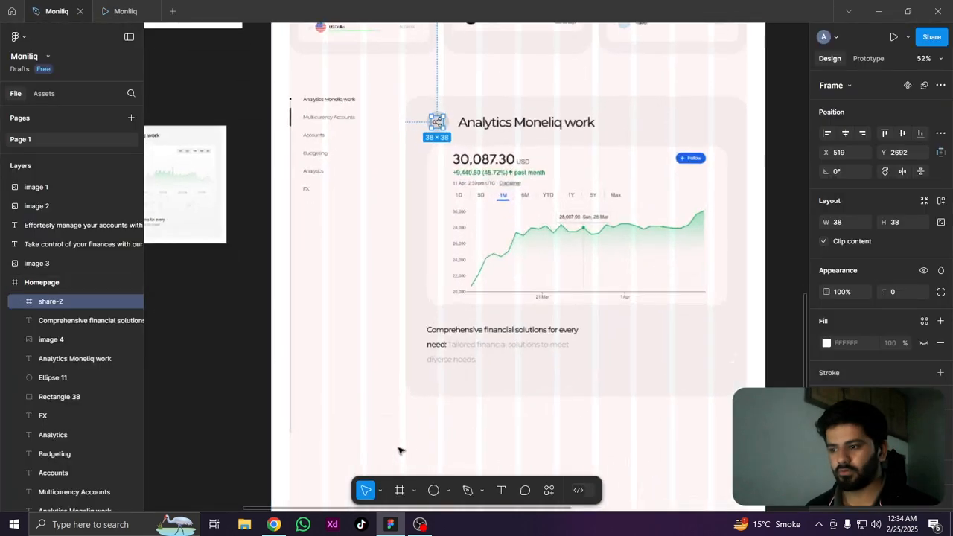
click(289, 432)
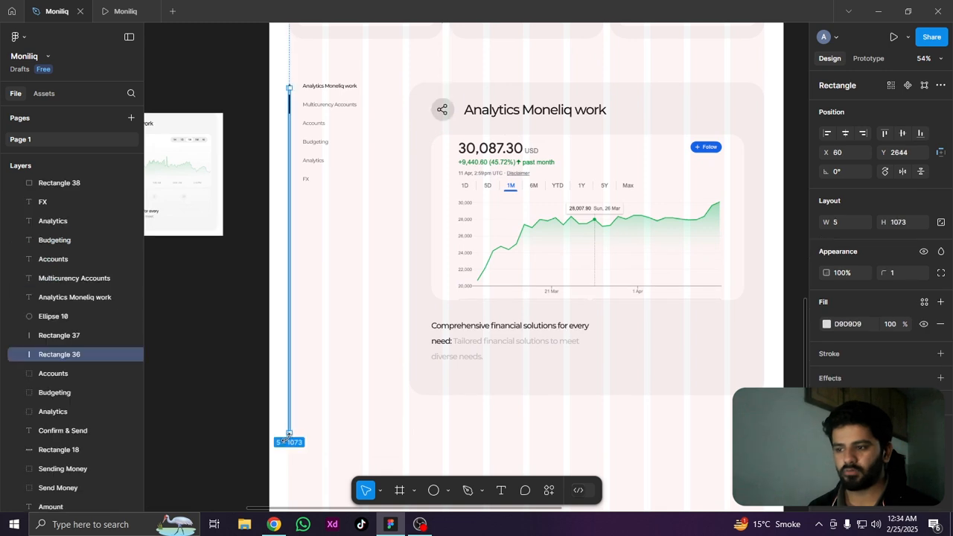
scroll(289, 433, up, 3)
drag(291, 431, 288, 374)
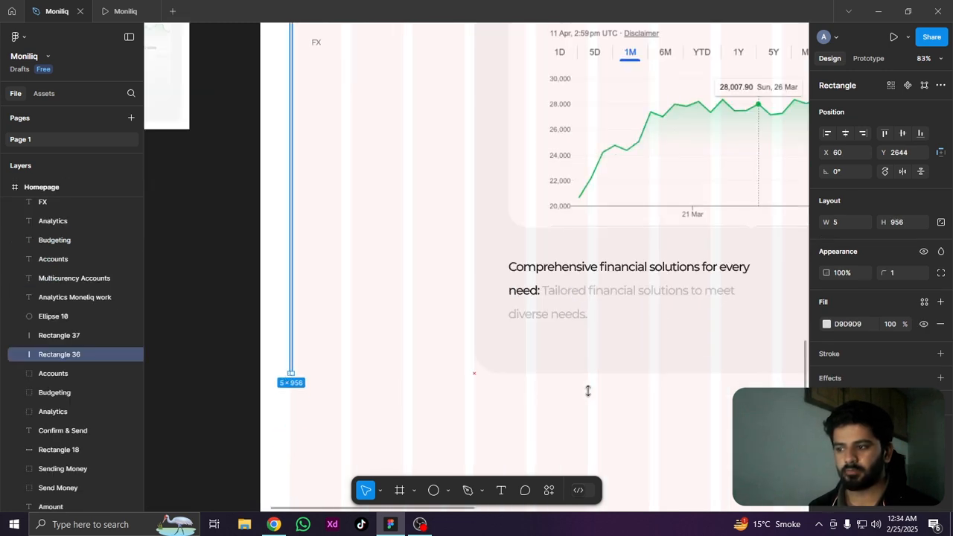
scroll(473, 406, down, 3)
Examine the prototype preview again, comparing the side line's end with the analytics card and reviewing the section list and the three feature cards
click(135, 9)
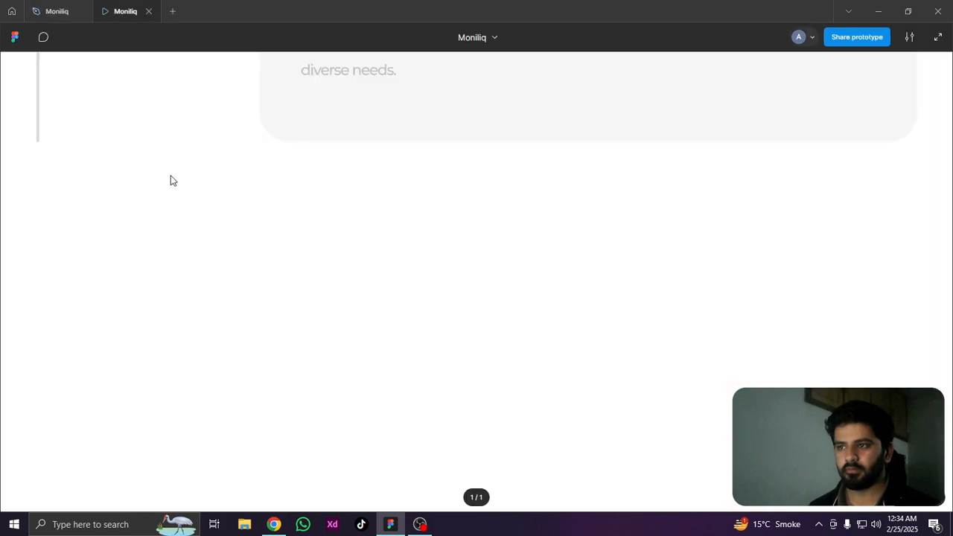
scroll(409, 321, up, 8)
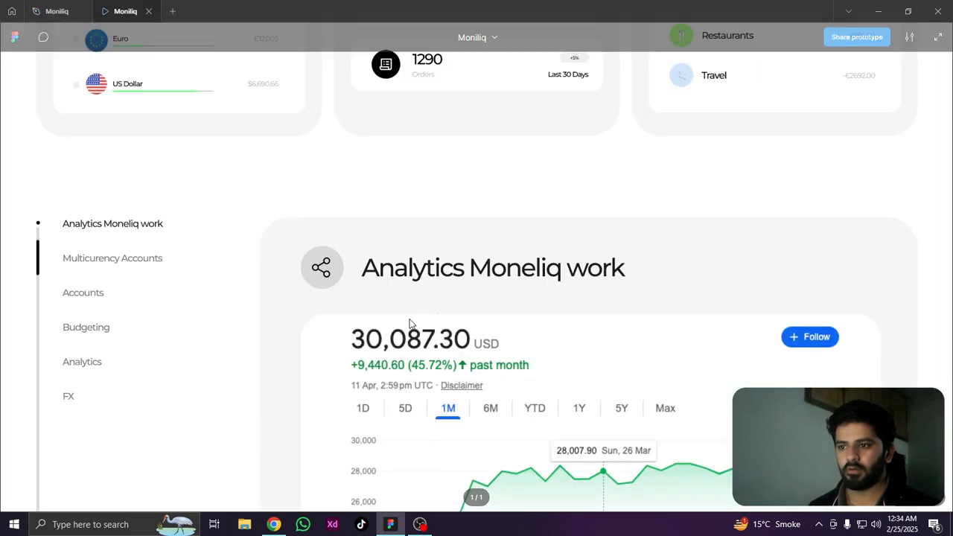
scroll(409, 321, down, 2)
scroll(409, 323, down, 2)
scroll(408, 320, up, 7)
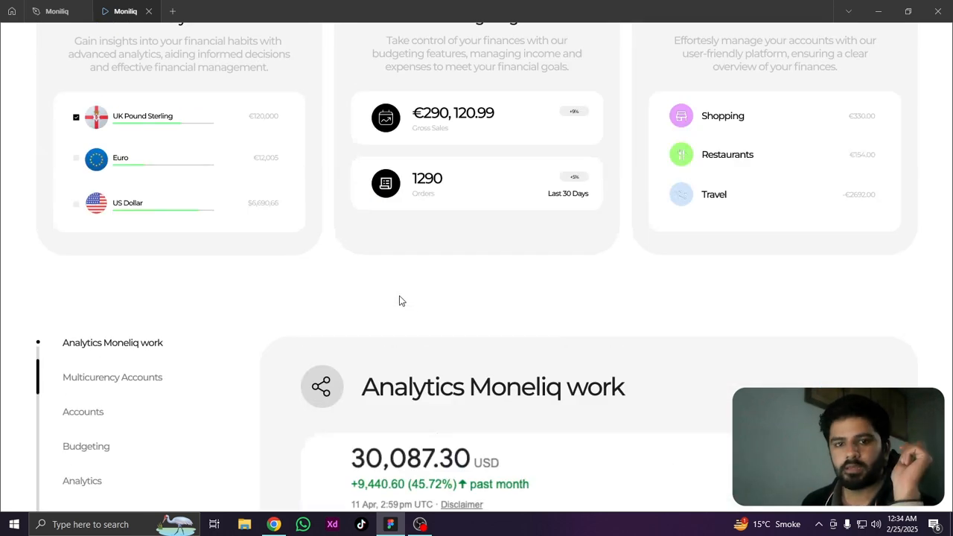
scroll(391, 281, down, 5)
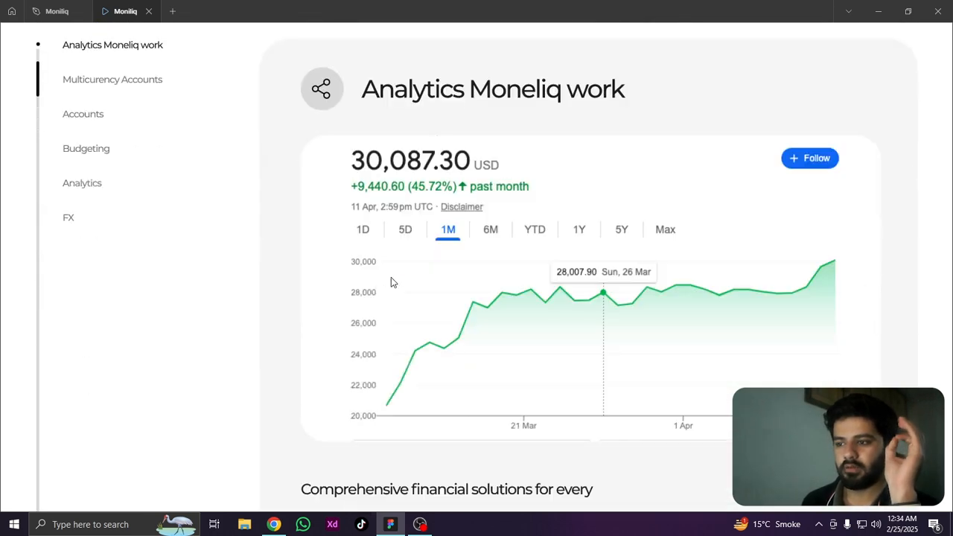
scroll(308, 283, up, 4)
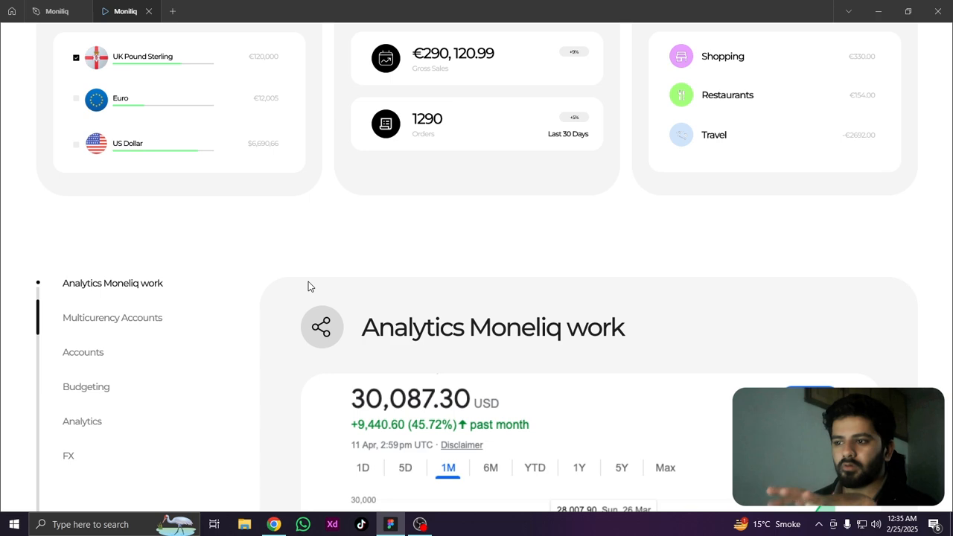
scroll(308, 283, down, 3)
scroll(311, 283, down, 2)
scroll(313, 282, up, 2)
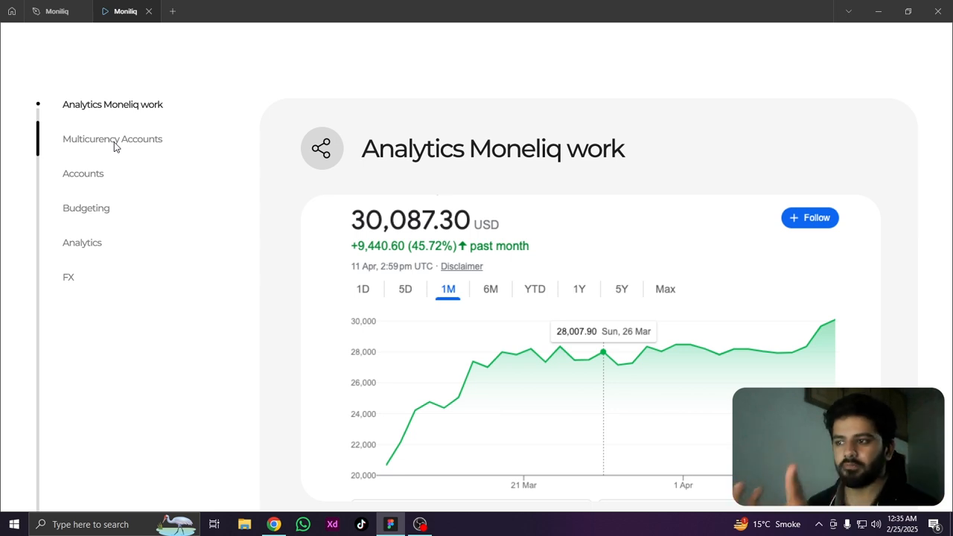
scroll(115, 147, down, 2)
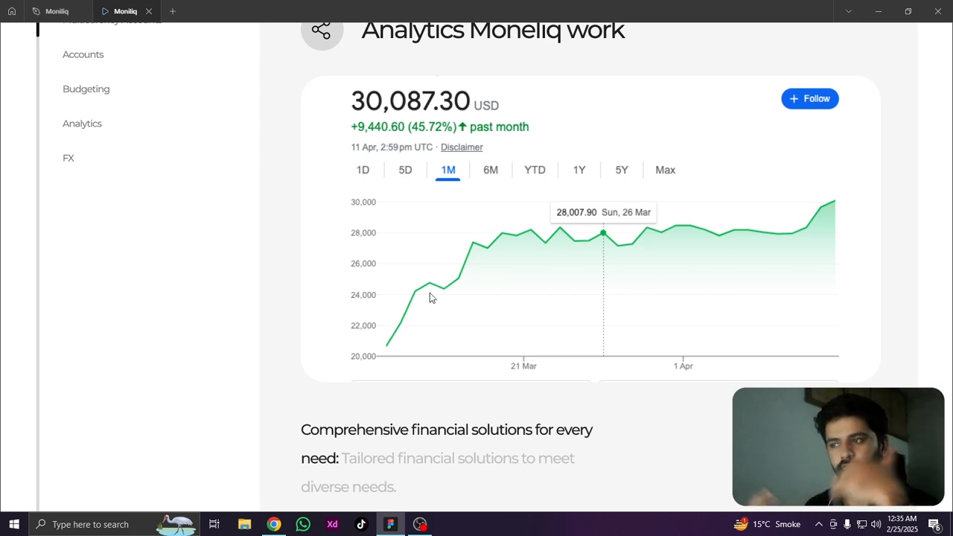
scroll(430, 295, up, 5)
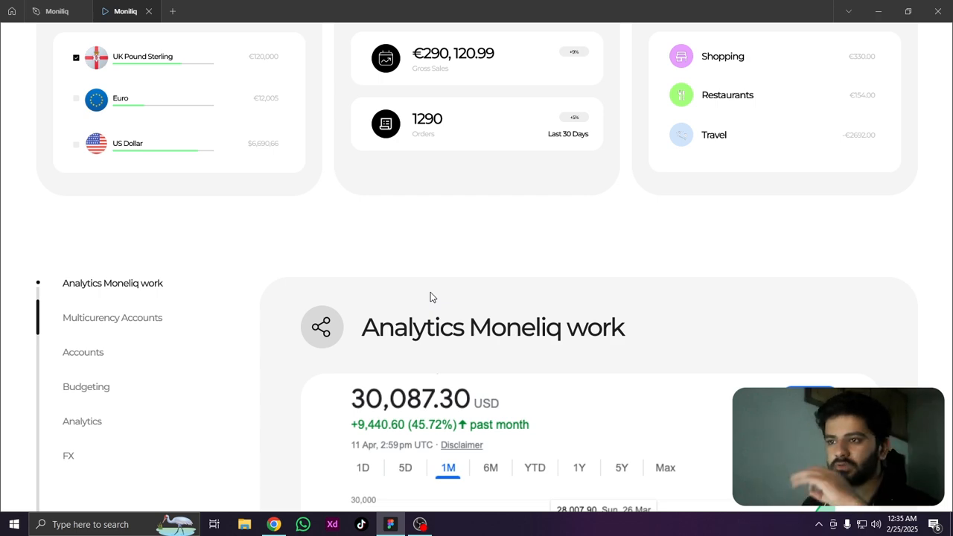
scroll(430, 296, up, 2)
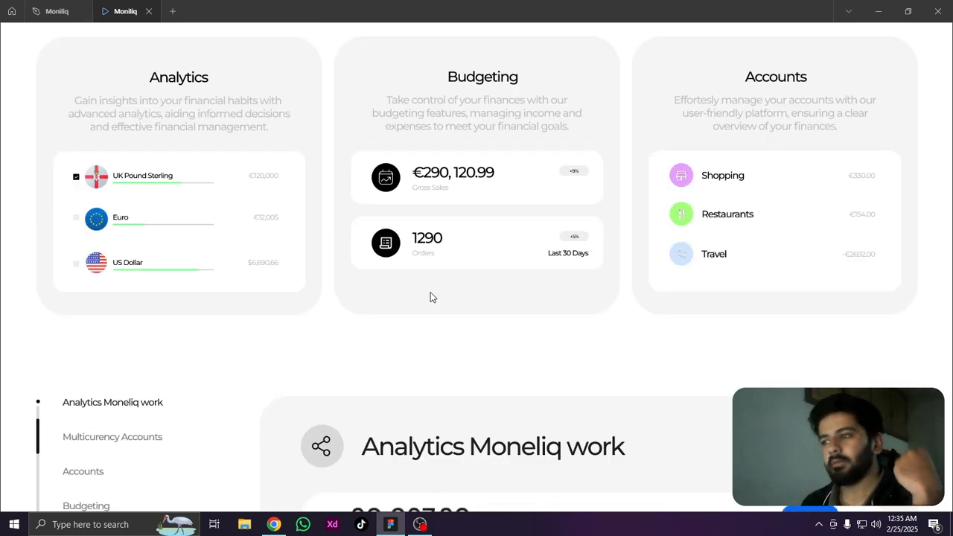
scroll(438, 312, up, 3)
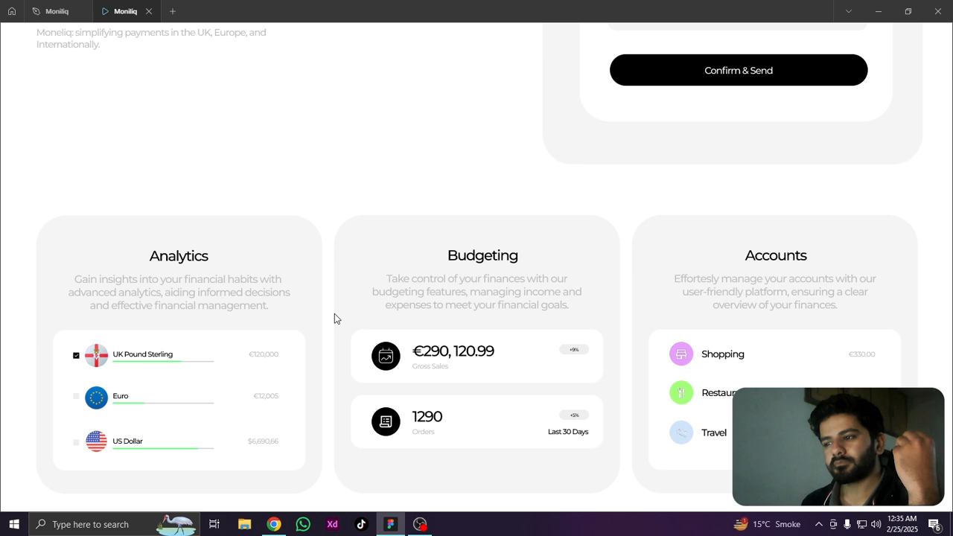